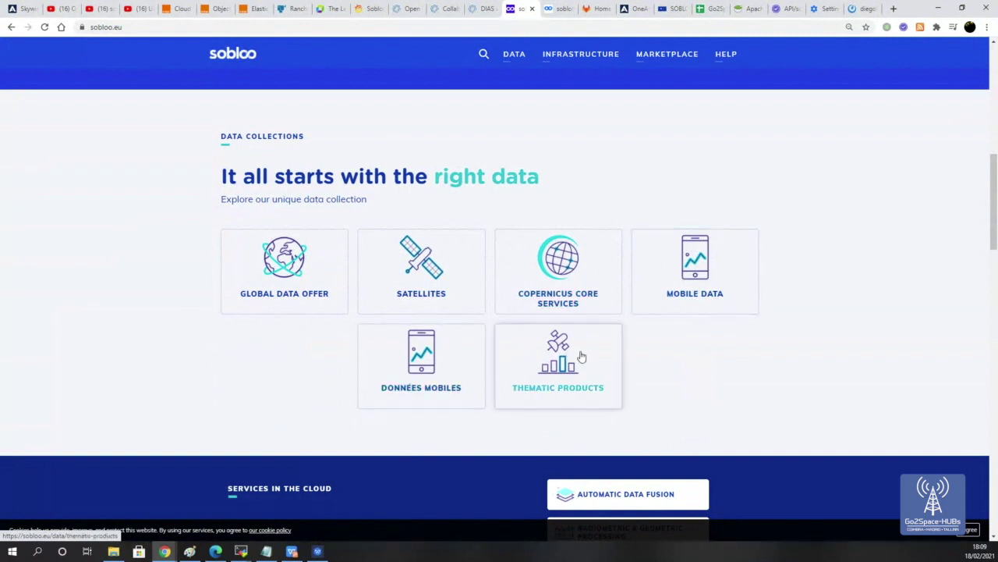
Open the Global Data Offer page and review its tables of available and upcoming data collections.
{"action": "scroll", "coordinate": [567, 343], "scroll_direction": "up", "scroll_amount": 10}
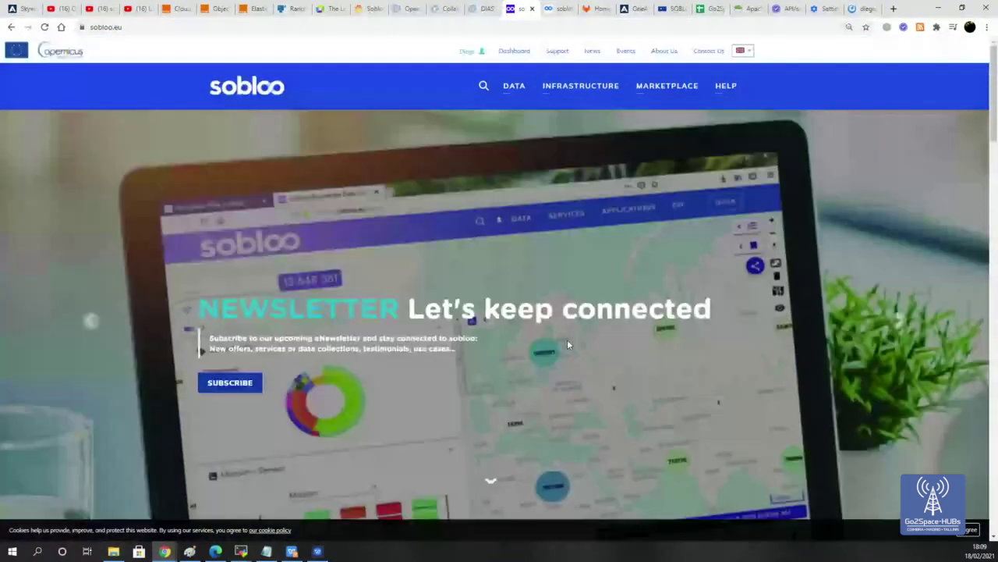
{"action": "mouse_move", "coordinate": [516, 95]}
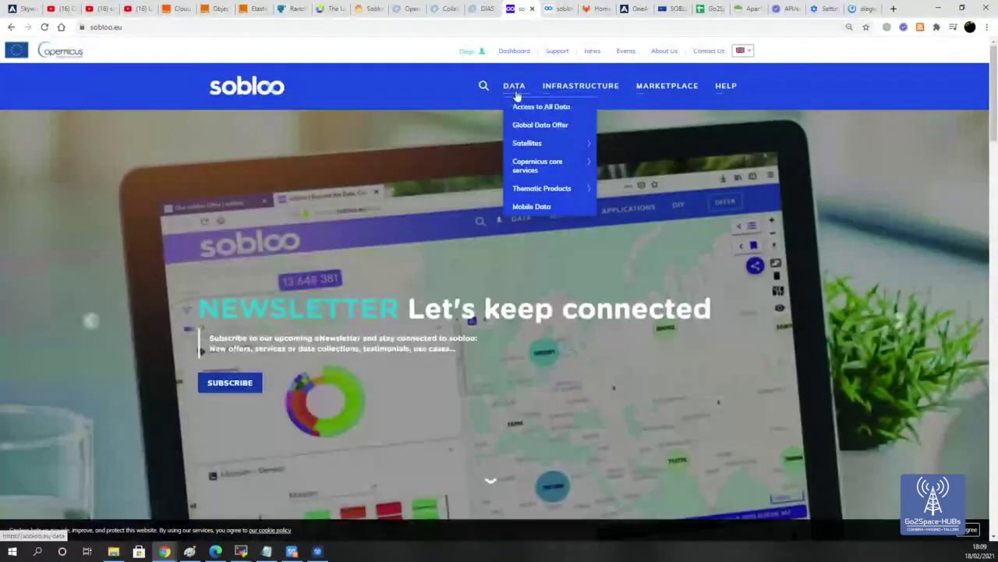
{"action": "left_click", "coordinate": [550, 129]}
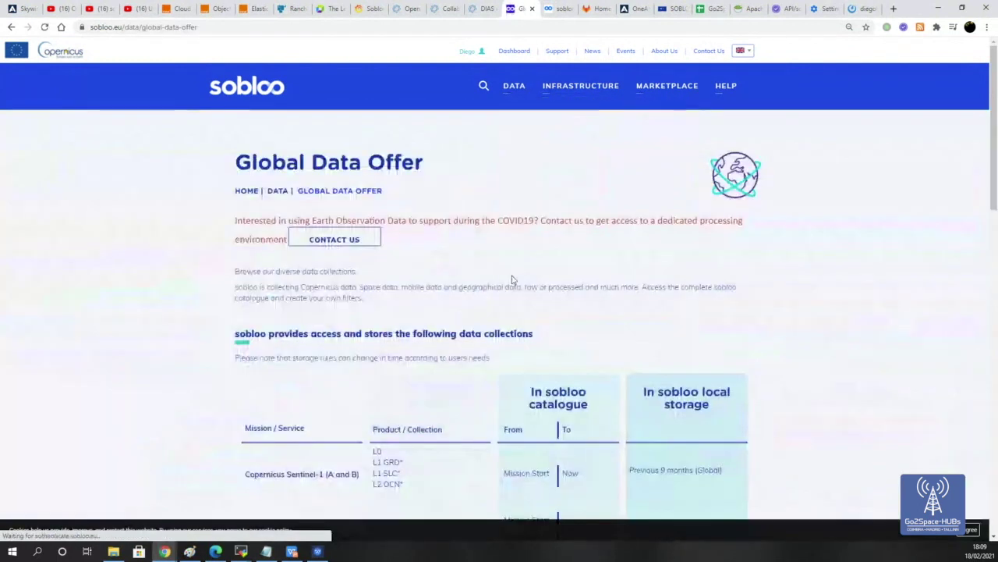
{"action": "scroll", "coordinate": [512, 281], "scroll_direction": "down", "scroll_amount": 5}
{"action": "scroll", "coordinate": [512, 281], "scroll_direction": "down", "scroll_amount": 5}
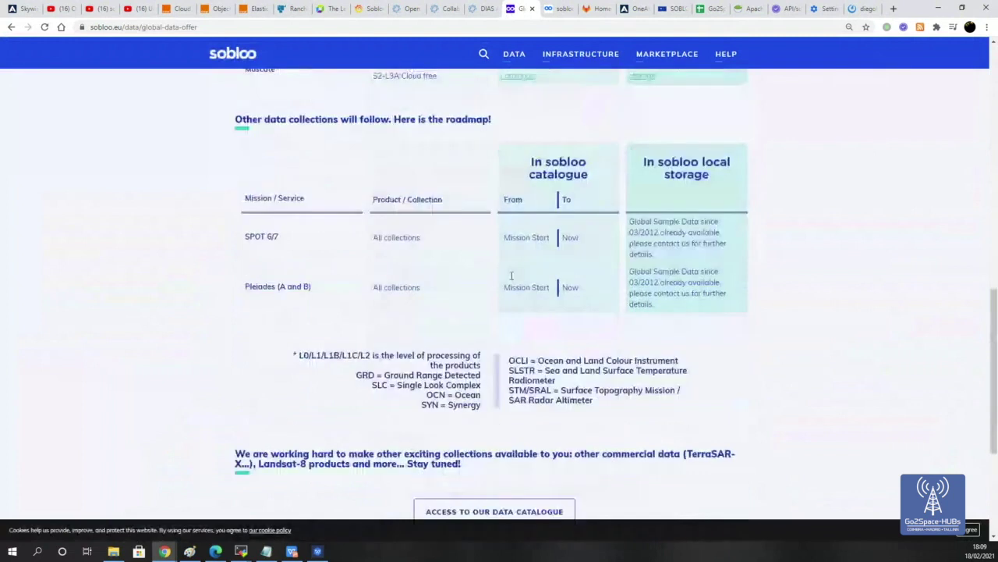
{"action": "scroll", "coordinate": [528, 226], "scroll_direction": "up", "scroll_amount": 1}
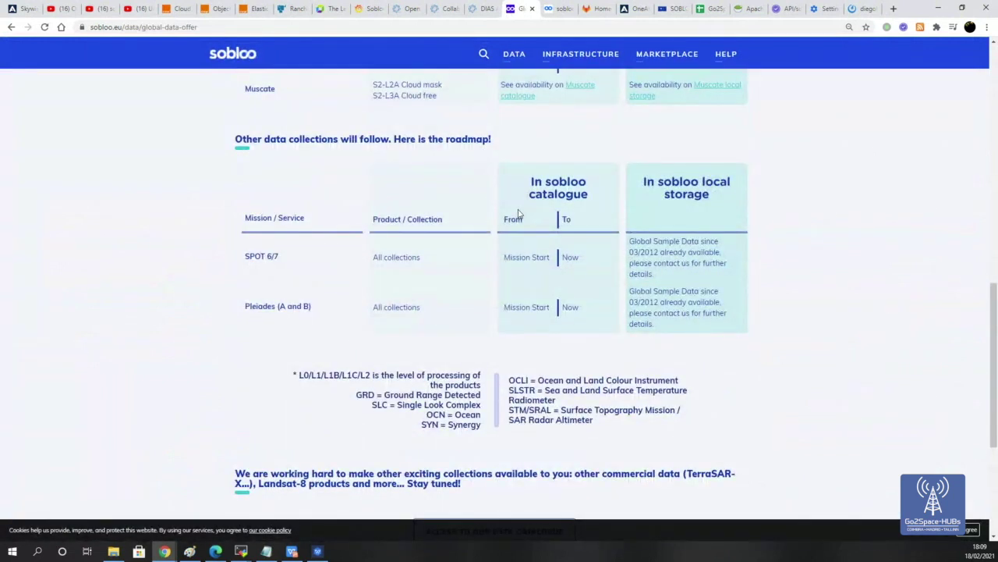
{"action": "scroll", "coordinate": [518, 213], "scroll_direction": "up", "scroll_amount": 1}
{"action": "scroll", "coordinate": [284, 320], "scroll_direction": "down", "scroll_amount": 3}
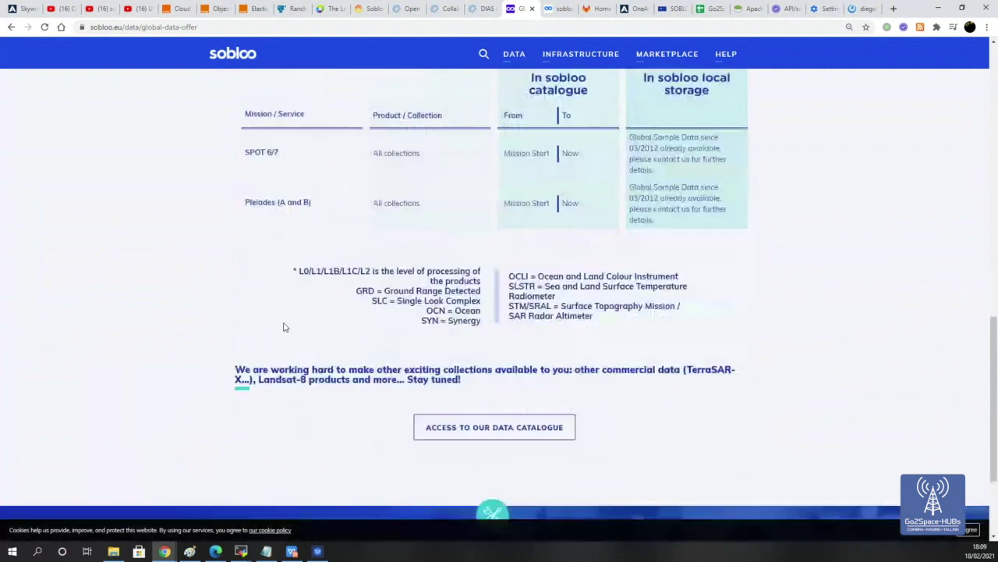
{"action": "scroll", "coordinate": [327, 312], "scroll_direction": "up", "scroll_amount": 15}
{"action": "scroll", "coordinate": [376, 277], "scroll_direction": "up", "scroll_amount": 1}
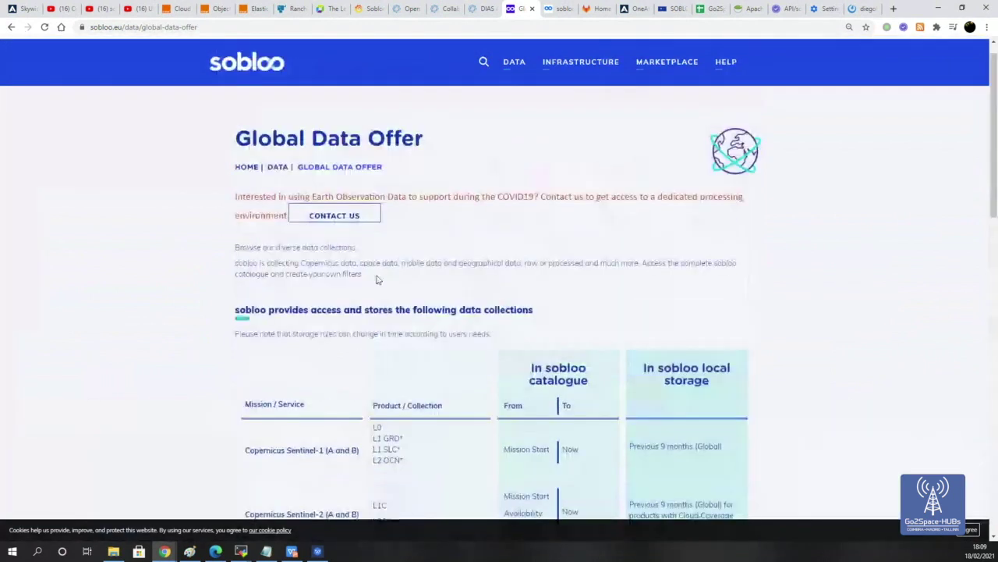
Look over the satellite and Copernicus core services data categories, and open the Mobile Data page.
{"action": "mouse_move", "coordinate": [518, 88]}
{"action": "mouse_move", "coordinate": [541, 162]}
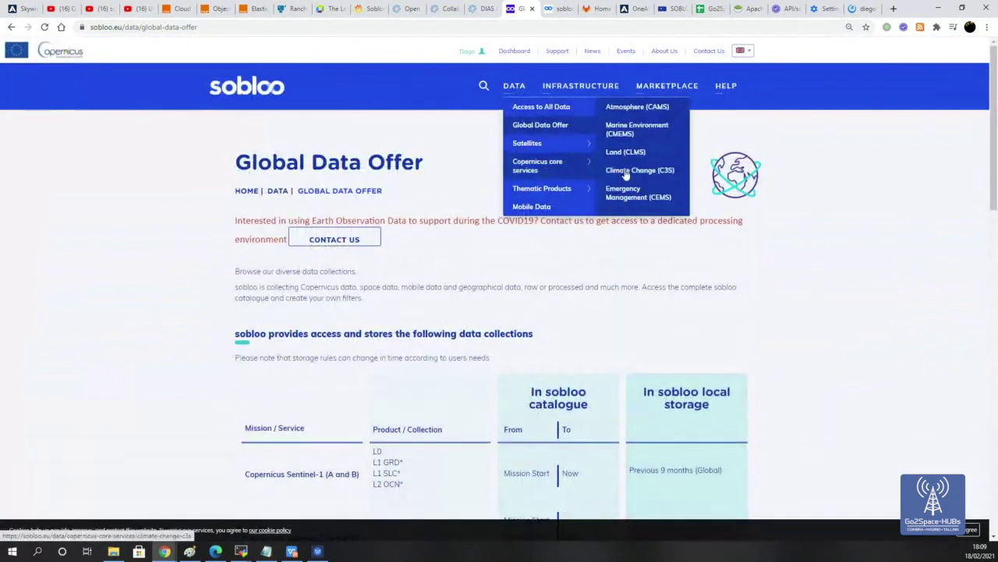
{"action": "mouse_move", "coordinate": [575, 143]}
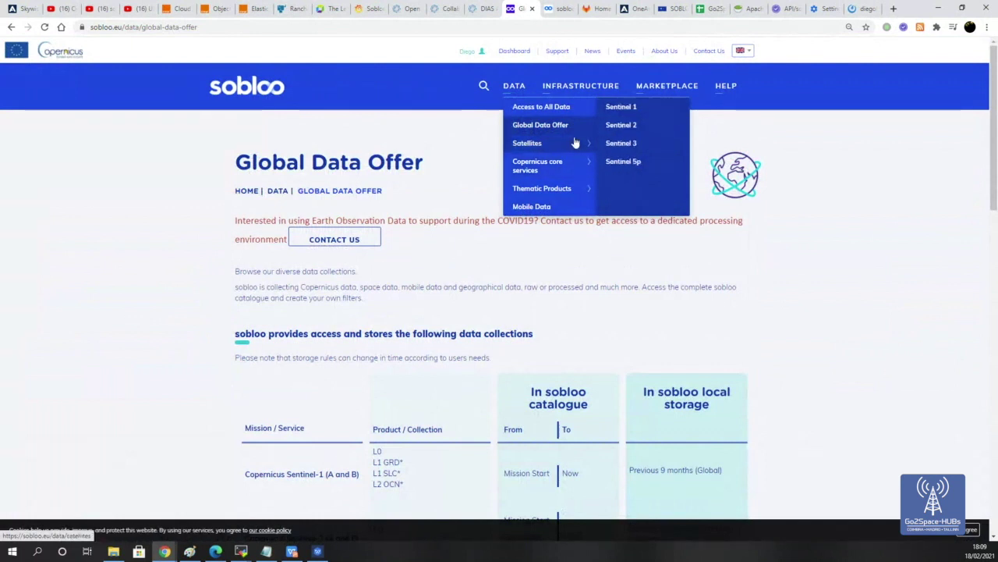
{"action": "mouse_move", "coordinate": [574, 195]}
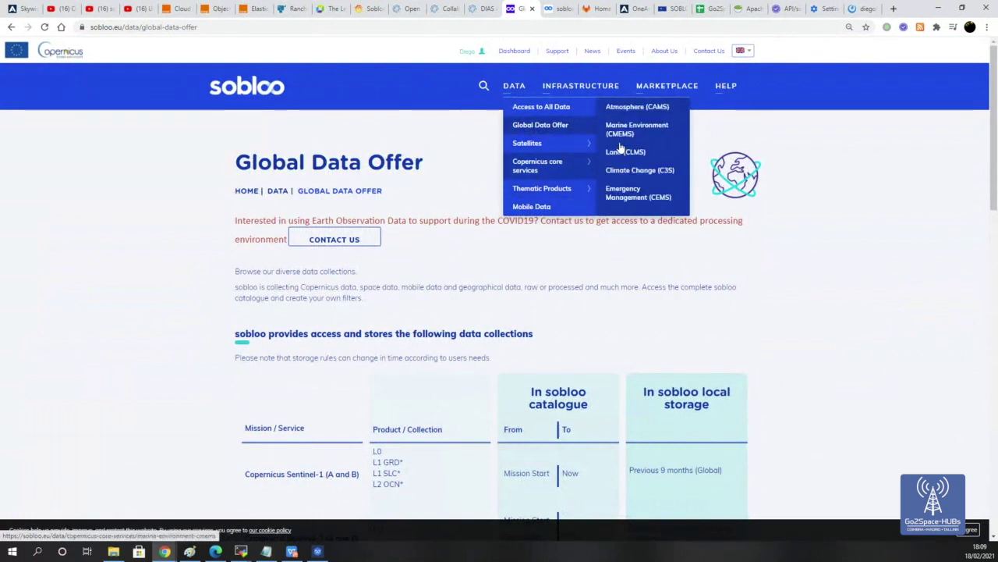
{"action": "left_click", "coordinate": [545, 208]}
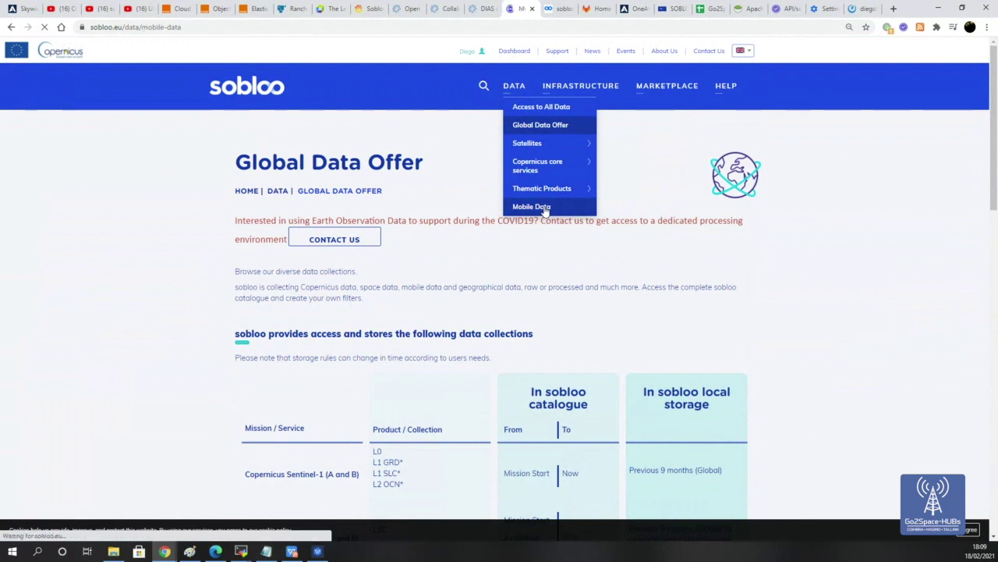
Play the Flux Vision solution presentation video from about 0:09 with its sound muted.
{"action": "scroll", "coordinate": [516, 279], "scroll_direction": "down", "scroll_amount": 2}
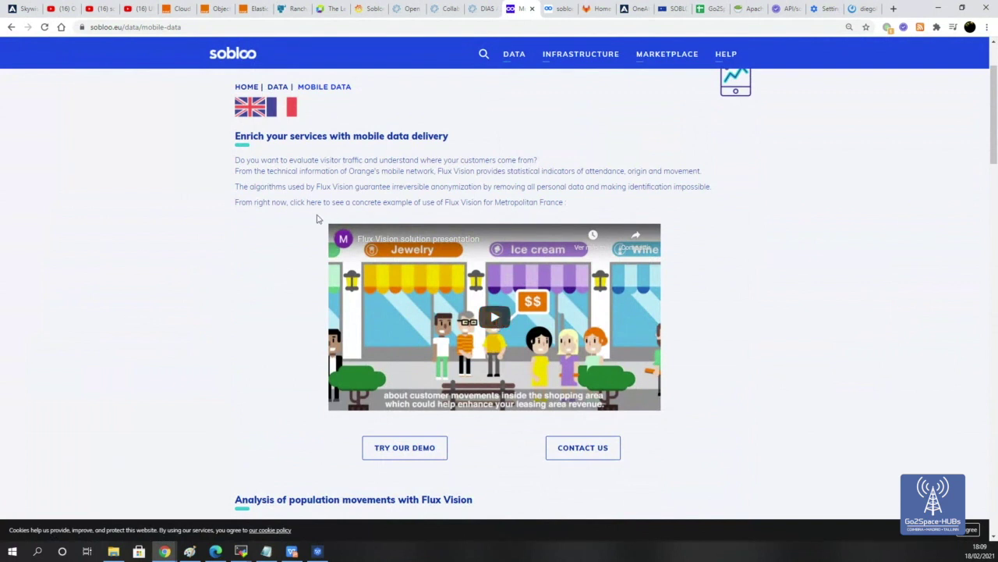
{"action": "left_click", "coordinate": [492, 326]}
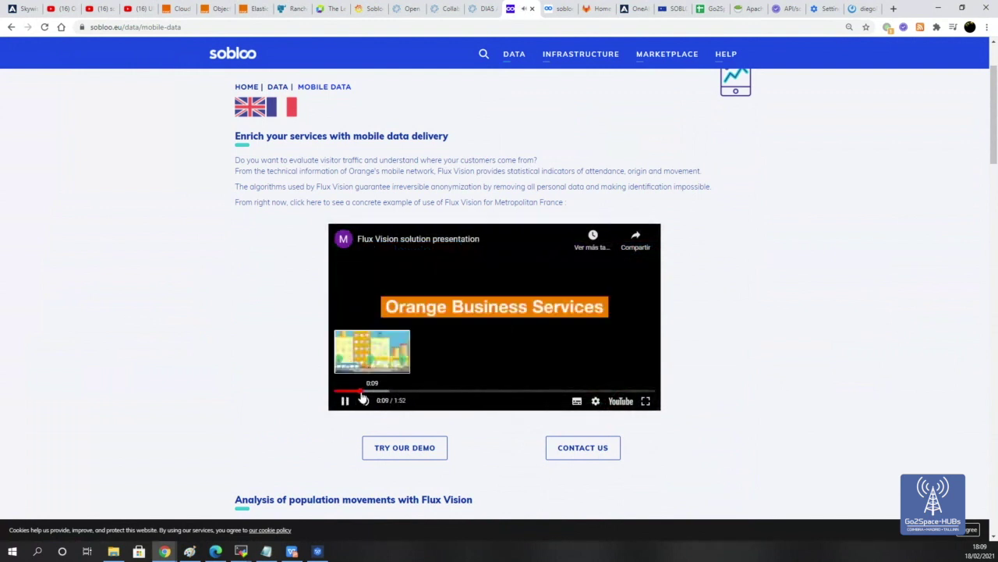
{"action": "left_click", "coordinate": [363, 391]}
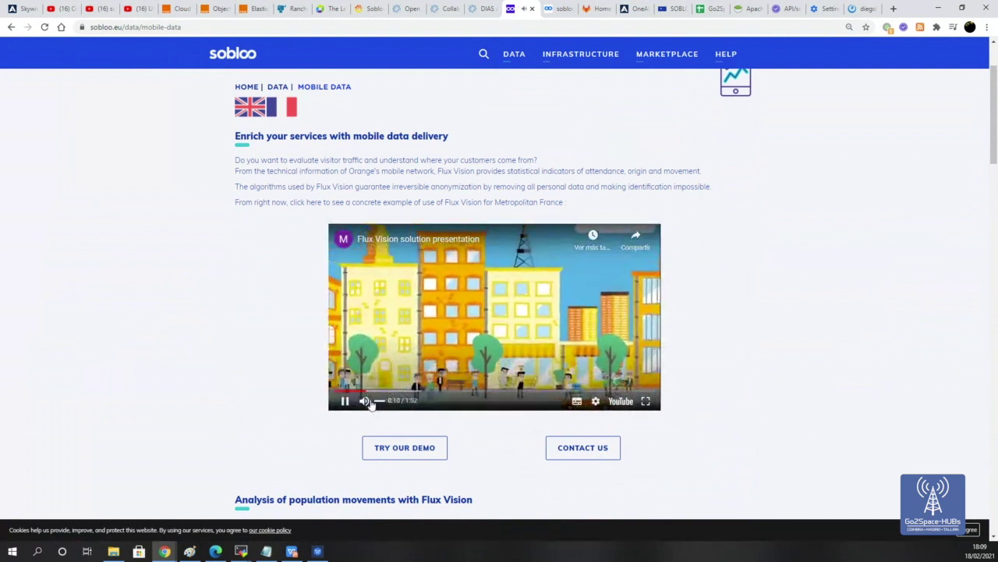
{"action": "left_click", "coordinate": [380, 401]}
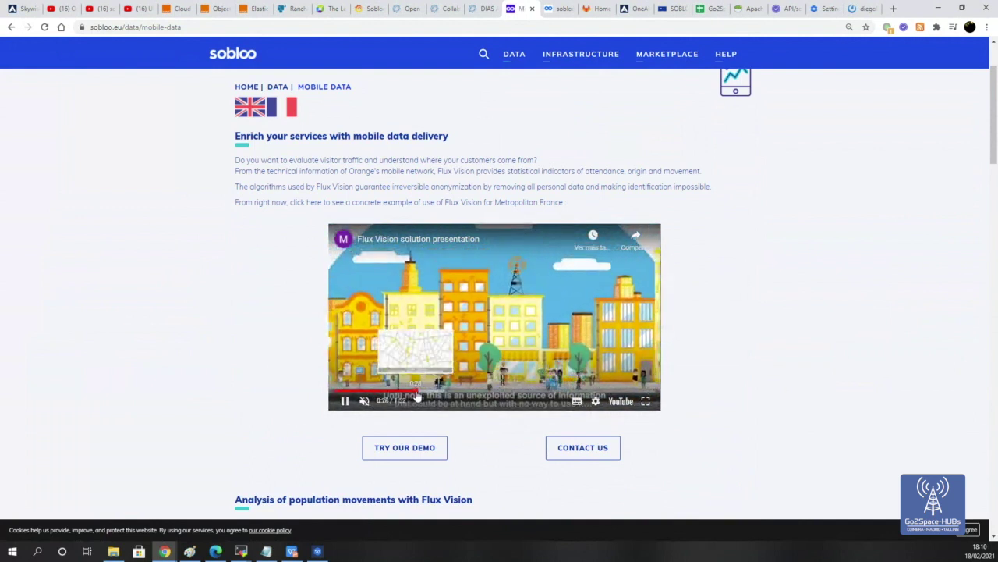
Skip ahead through the Flux Vision video in several jumps and pause it near the end.
{"action": "left_click", "coordinate": [417, 391]}
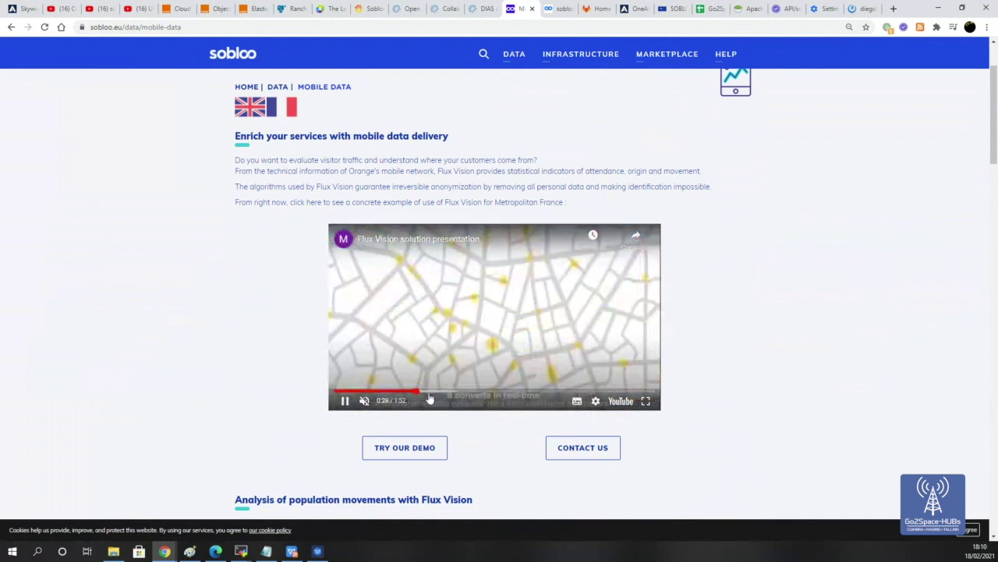
{"action": "left_click", "coordinate": [497, 391]}
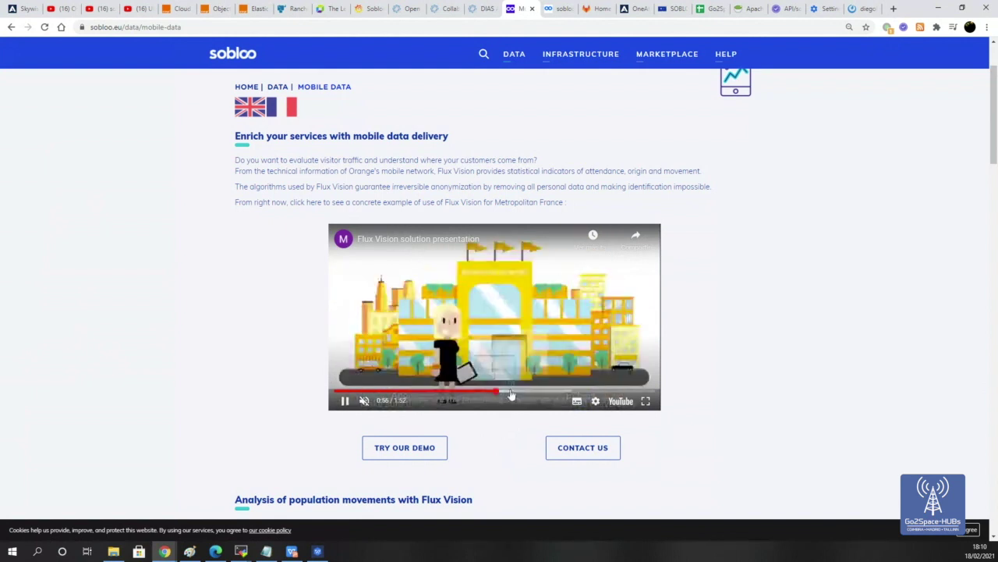
{"action": "left_click", "coordinate": [563, 392]}
{"action": "left_click", "coordinate": [587, 390]}
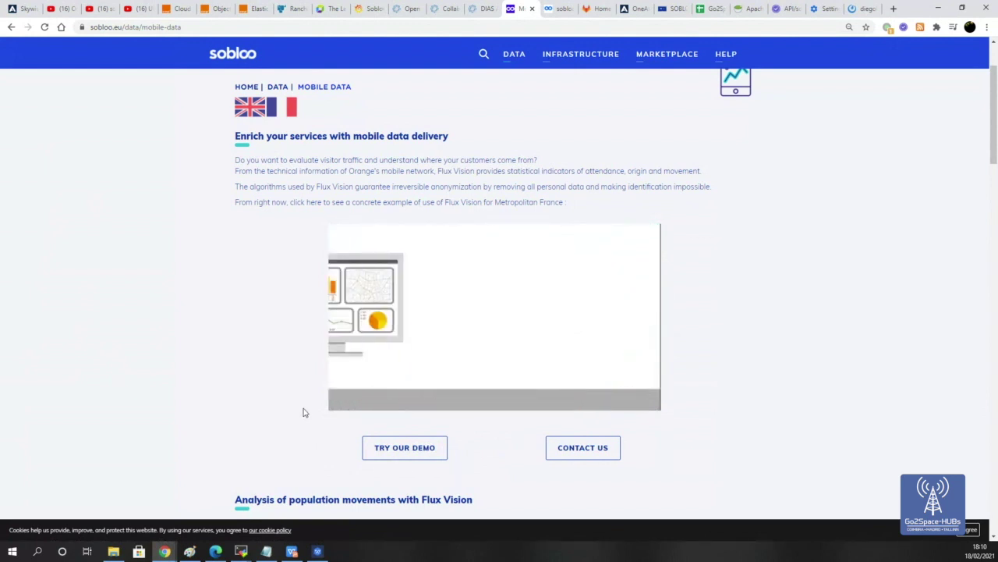
{"action": "left_click", "coordinate": [345, 402]}
Open the Computing page of the cloud services and review its server flavors, auto-scaling and dedicated cloud sections.
{"action": "scroll", "coordinate": [535, 150], "scroll_direction": "up", "scroll_amount": 3}
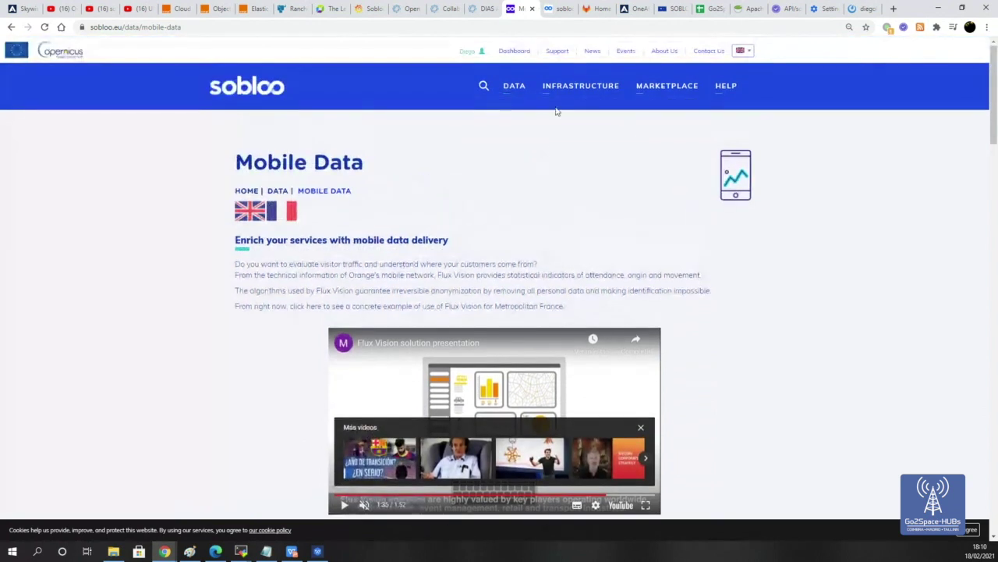
{"action": "mouse_move", "coordinate": [579, 89]}
{"action": "mouse_move", "coordinate": [587, 114]}
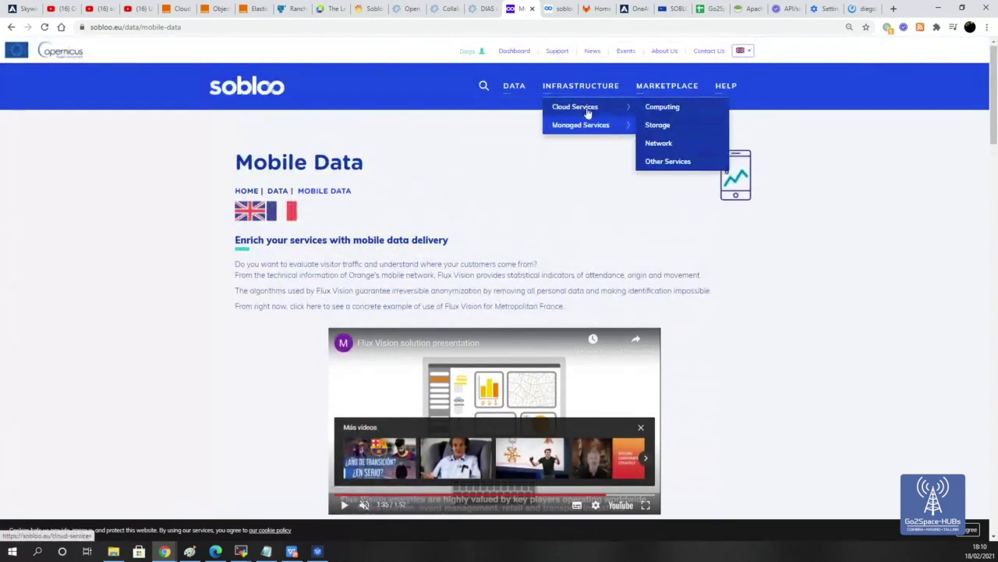
{"action": "left_click", "coordinate": [662, 110]}
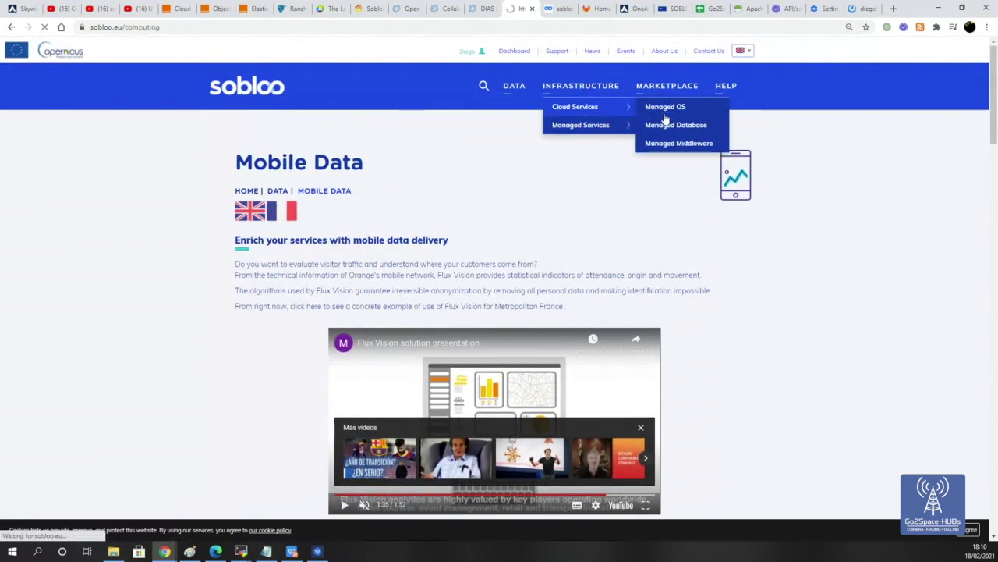
{"action": "scroll", "coordinate": [437, 301], "scroll_direction": "down", "scroll_amount": 3}
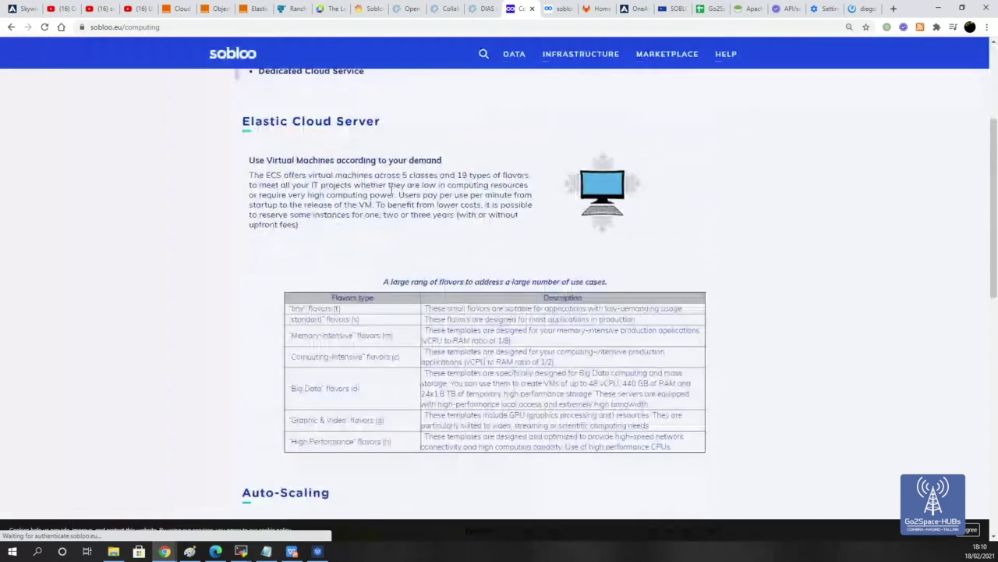
{"action": "scroll", "coordinate": [312, 421], "scroll_direction": "down", "scroll_amount": 3}
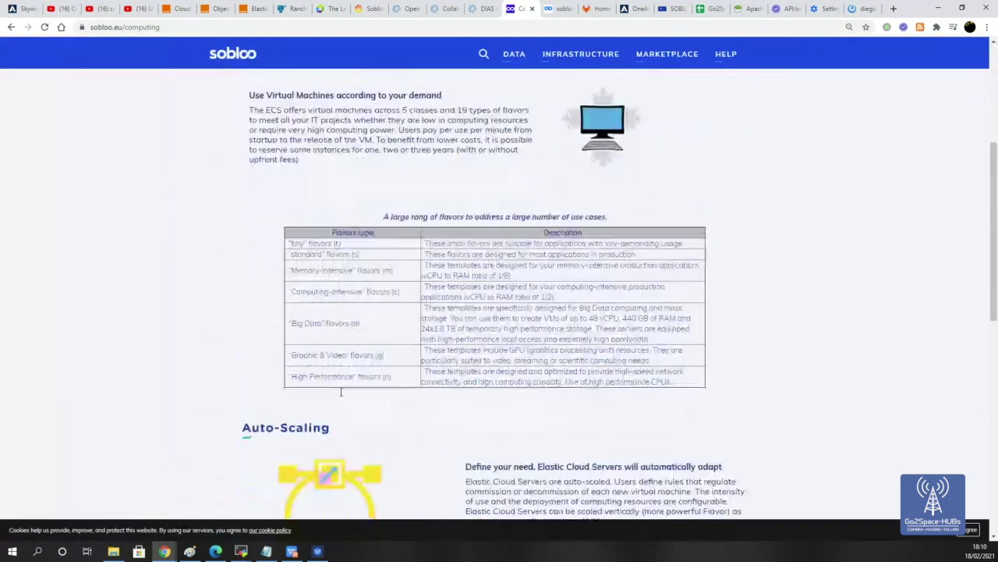
{"action": "scroll", "coordinate": [455, 336], "scroll_direction": "down", "scroll_amount": 5}
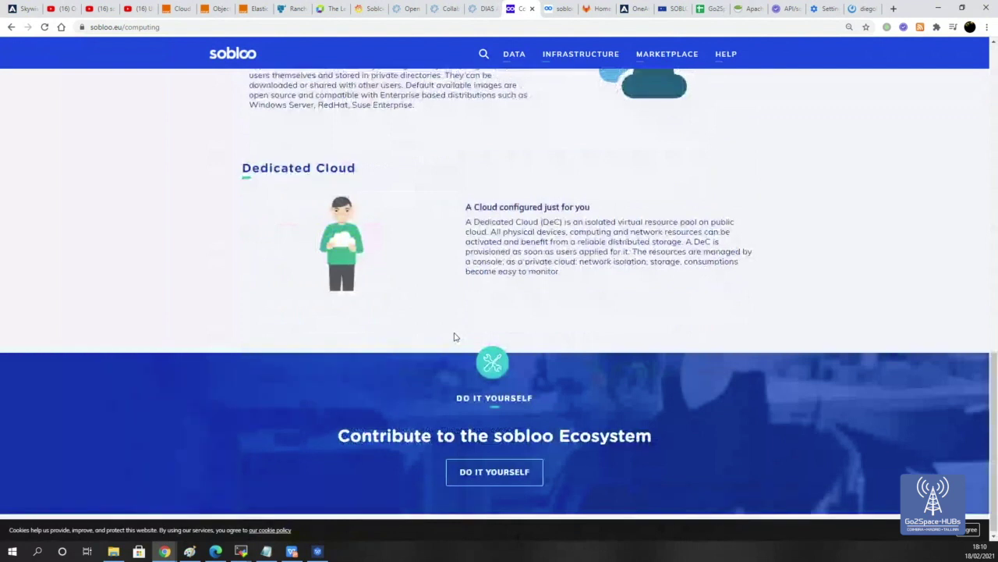
{"action": "scroll", "coordinate": [454, 335], "scroll_direction": "up", "scroll_amount": 10}
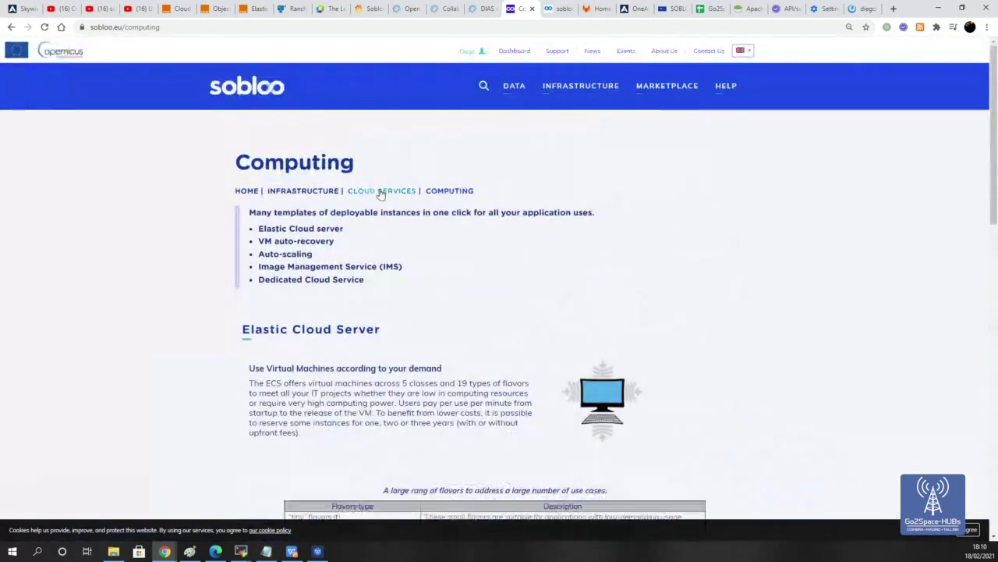
Open the sobloo Marketplace and look through its data, infrastructure, platform, tools and other service offers.
{"action": "mouse_move", "coordinate": [551, 86]}
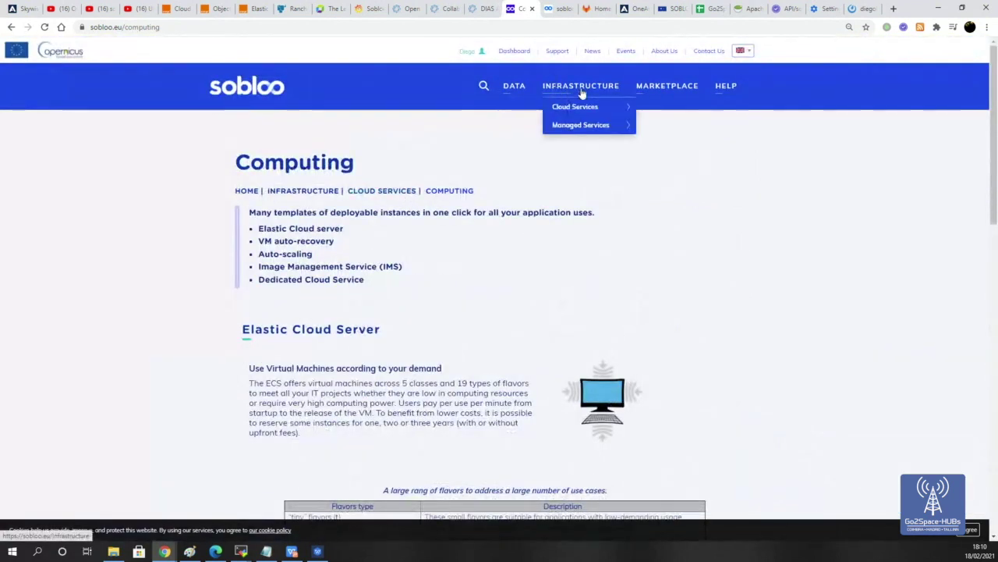
{"action": "left_click", "coordinate": [653, 88]}
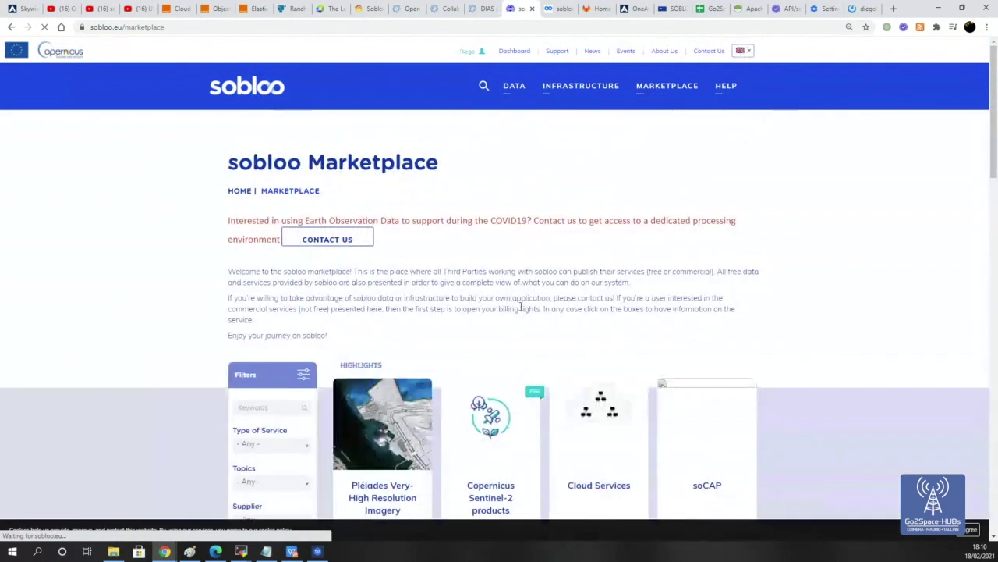
{"action": "scroll", "coordinate": [390, 312], "scroll_direction": "down", "scroll_amount": 2}
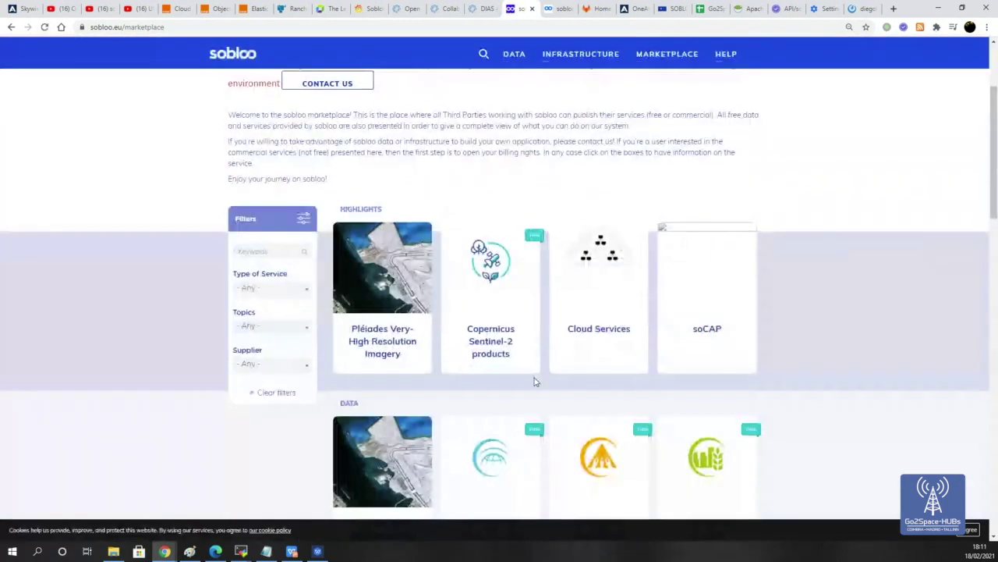
{"action": "scroll", "coordinate": [312, 351], "scroll_direction": "down", "scroll_amount": 3}
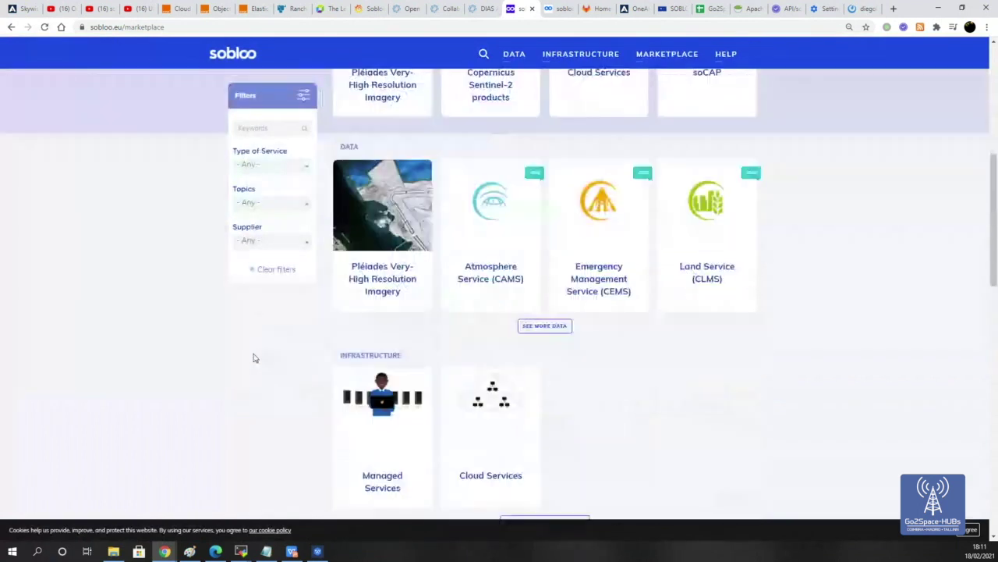
{"action": "scroll", "coordinate": [670, 316], "scroll_direction": "down", "scroll_amount": 5}
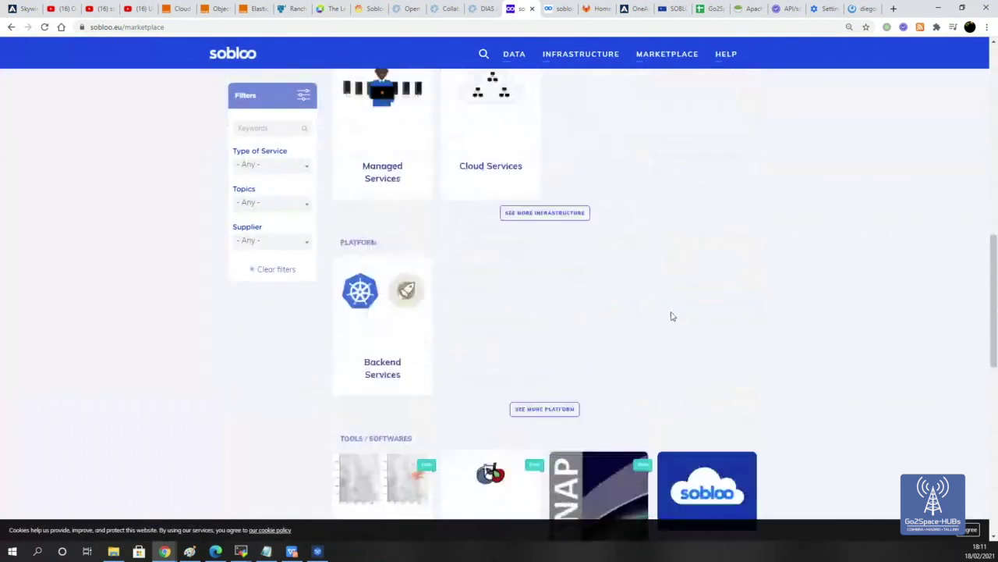
{"action": "scroll", "coordinate": [671, 316], "scroll_direction": "down", "scroll_amount": 4}
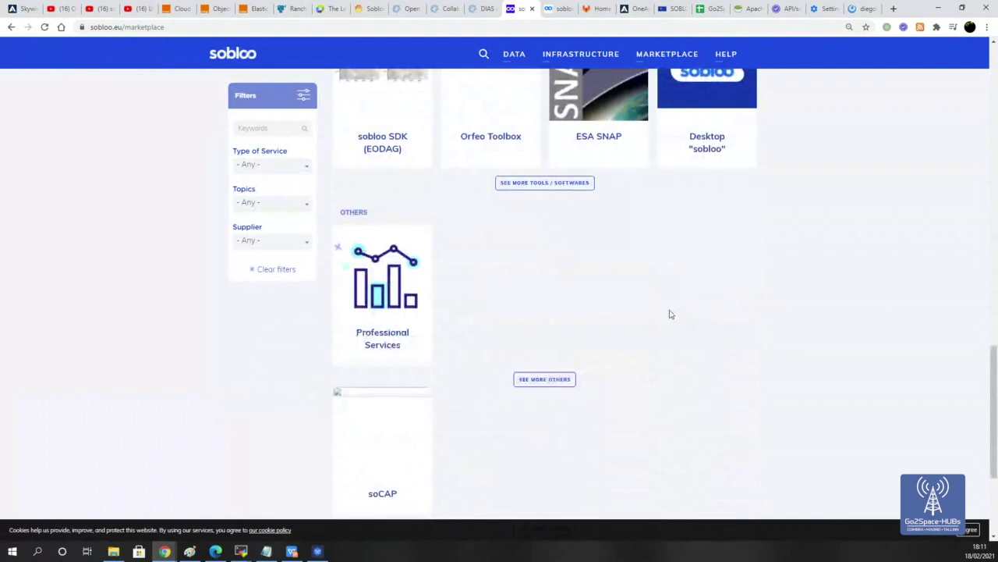
{"action": "scroll", "coordinate": [669, 314], "scroll_direction": "up", "scroll_amount": 5}
{"action": "scroll", "coordinate": [669, 315], "scroll_direction": "up", "scroll_amount": 9}
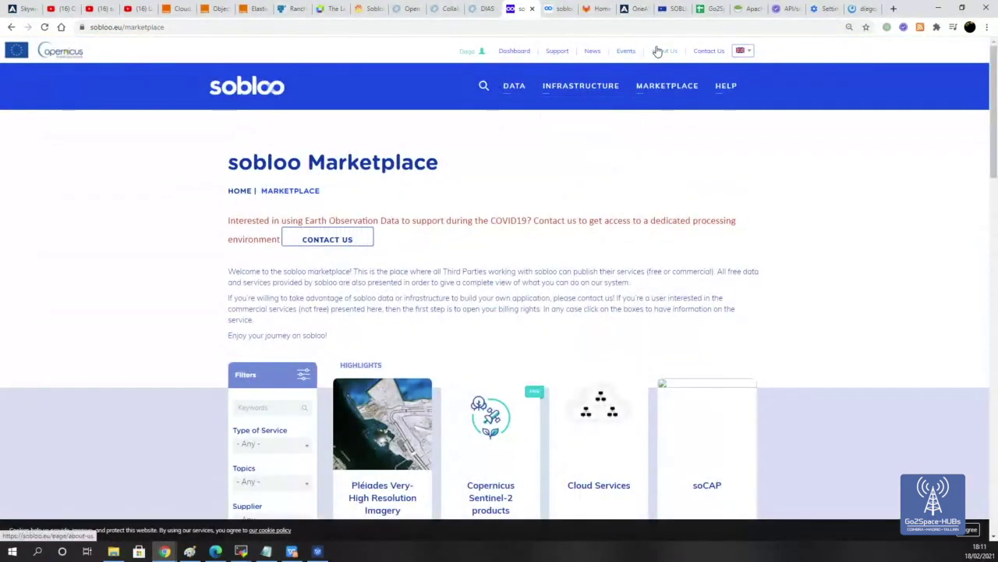
Check the help resources and account options, and open the sobloo Support Centre.
{"action": "mouse_move", "coordinate": [725, 89]}
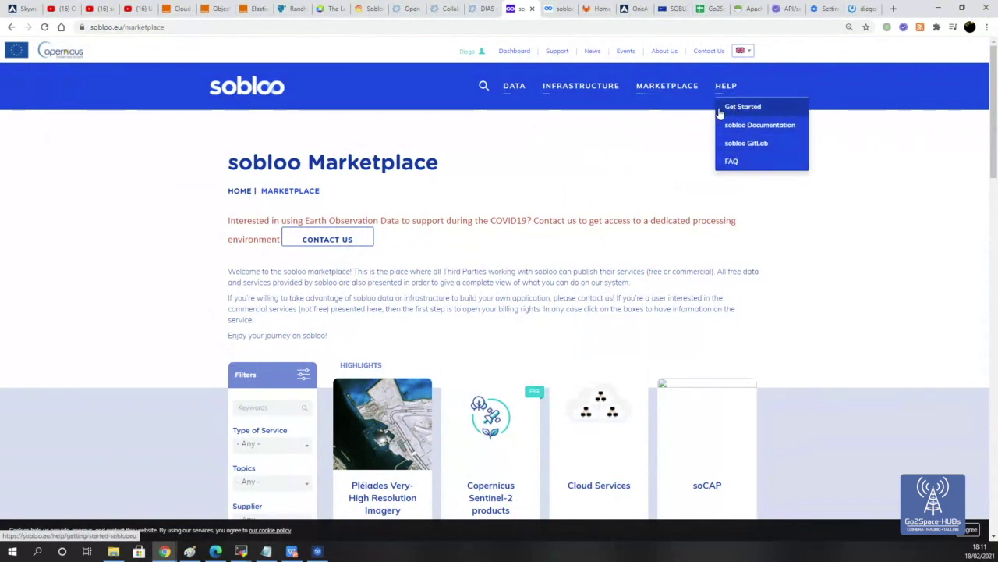
{"action": "mouse_move", "coordinate": [478, 54]}
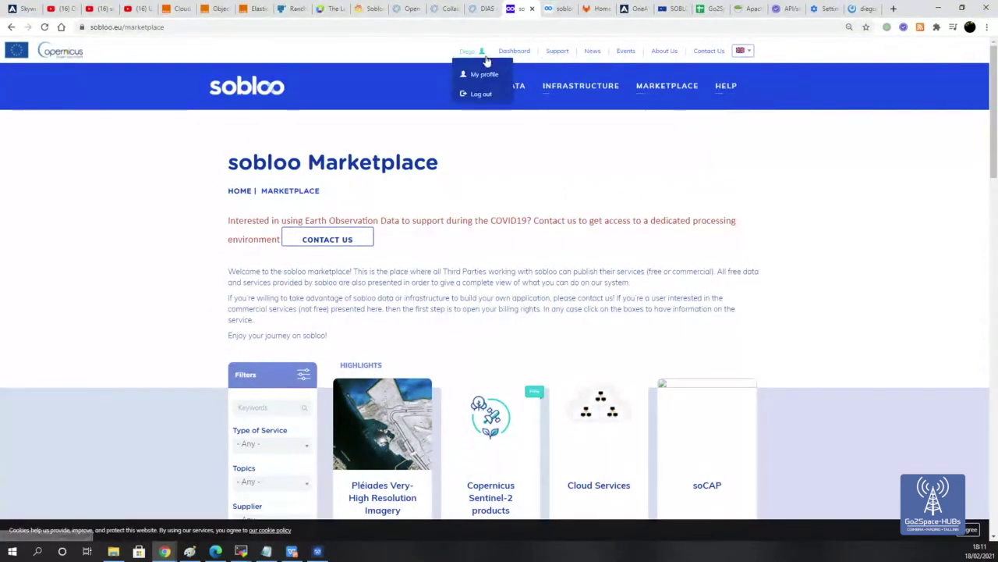
{"action": "left_click", "coordinate": [566, 53]}
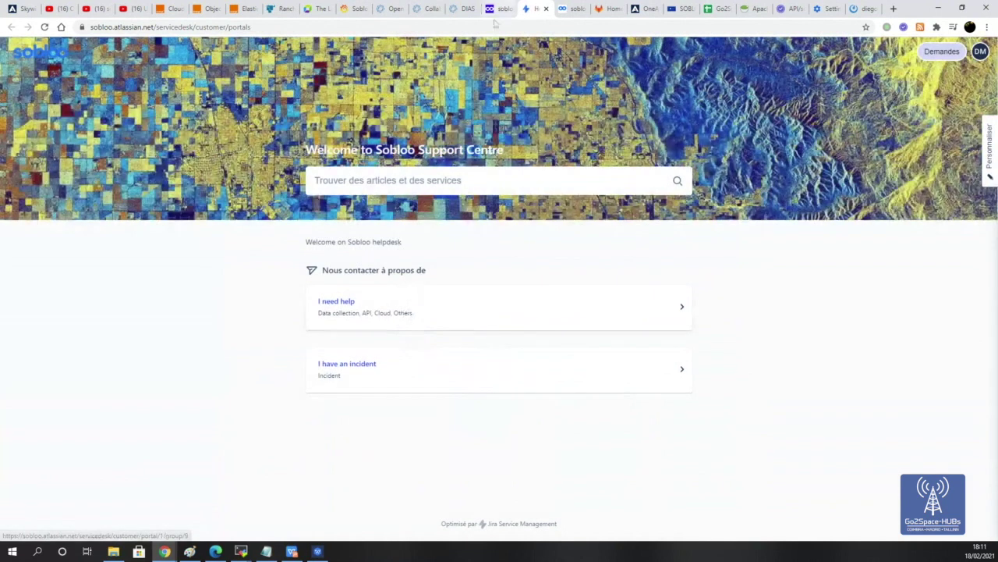
Open the sobloo documentation wiki from the site's help resources and read the sign-in instructions in the Authentication tutorial.
{"action": "left_click", "coordinate": [493, 15]}
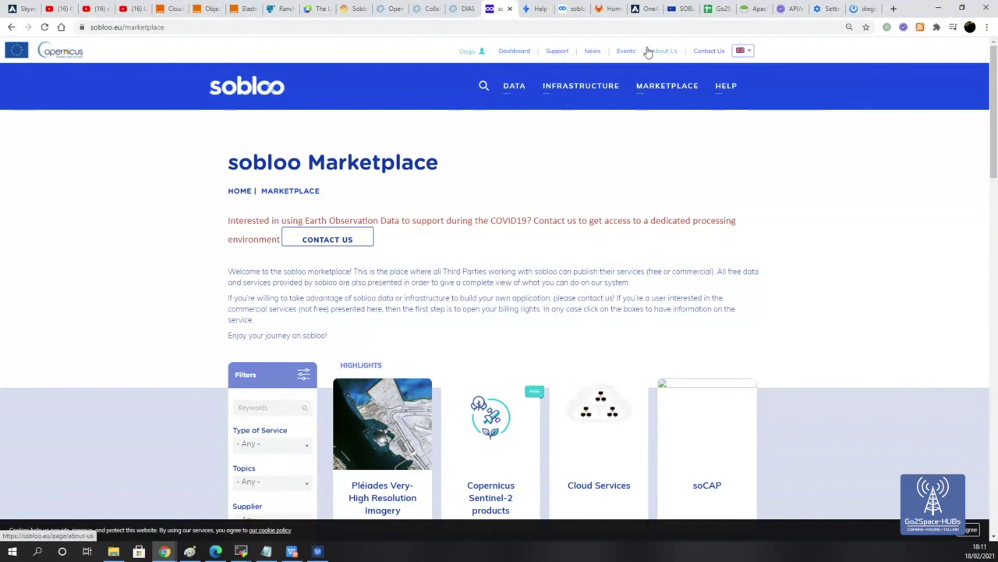
{"action": "left_click", "coordinate": [742, 134]}
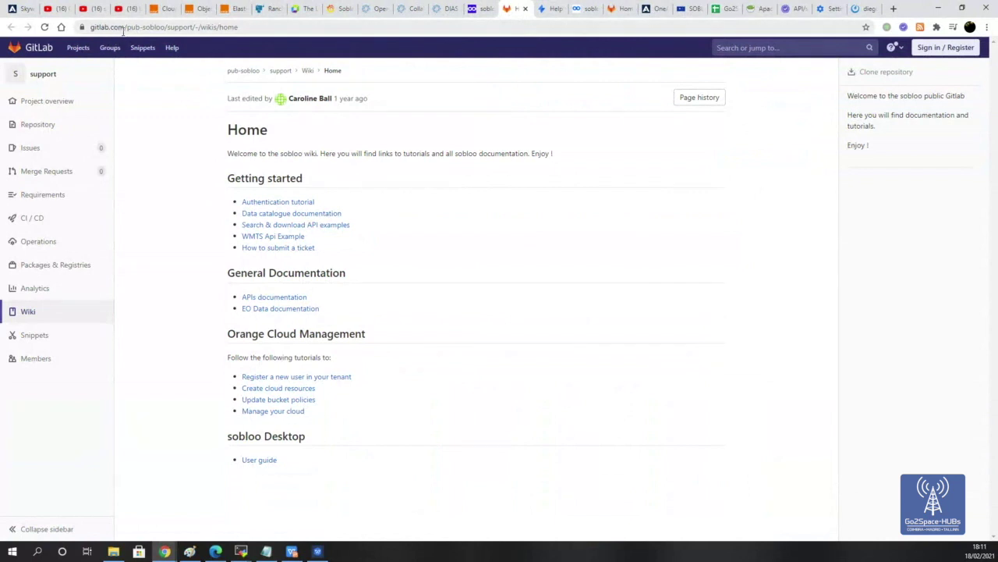
{"action": "left_click", "coordinate": [285, 204]}
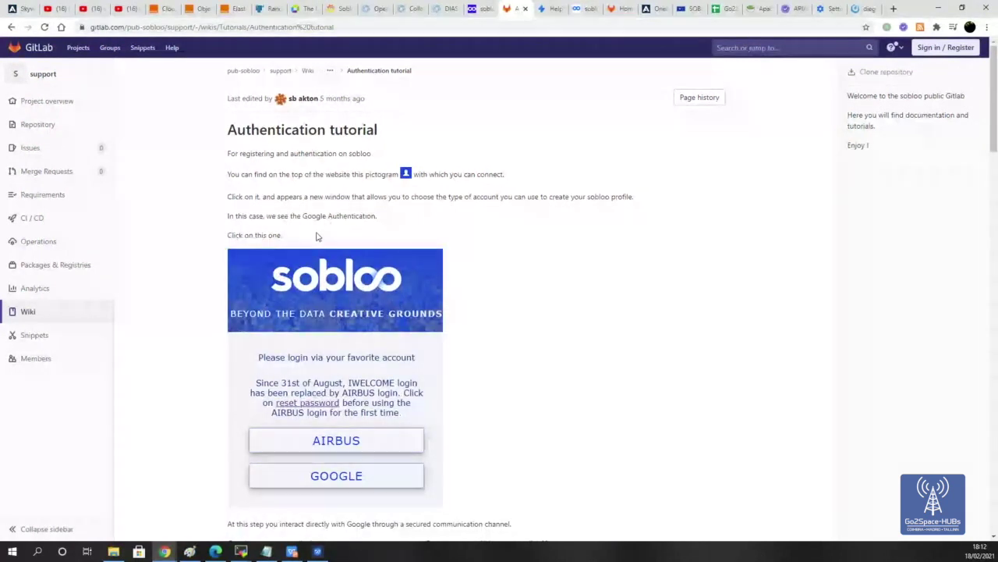
{"action": "scroll", "coordinate": [316, 237], "scroll_direction": "down", "scroll_amount": 1}
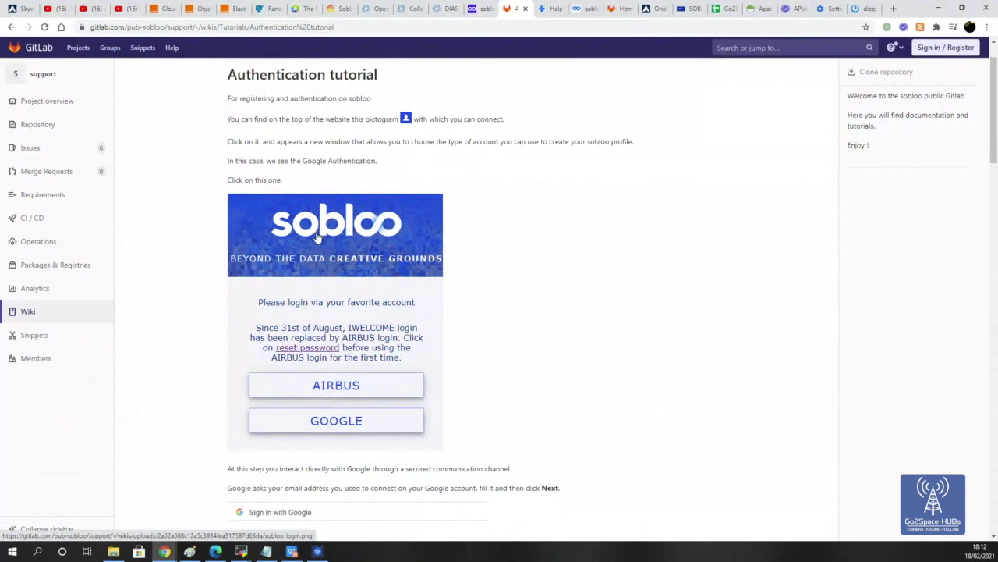
{"action": "scroll", "coordinate": [316, 236], "scroll_direction": "down", "scroll_amount": 2}
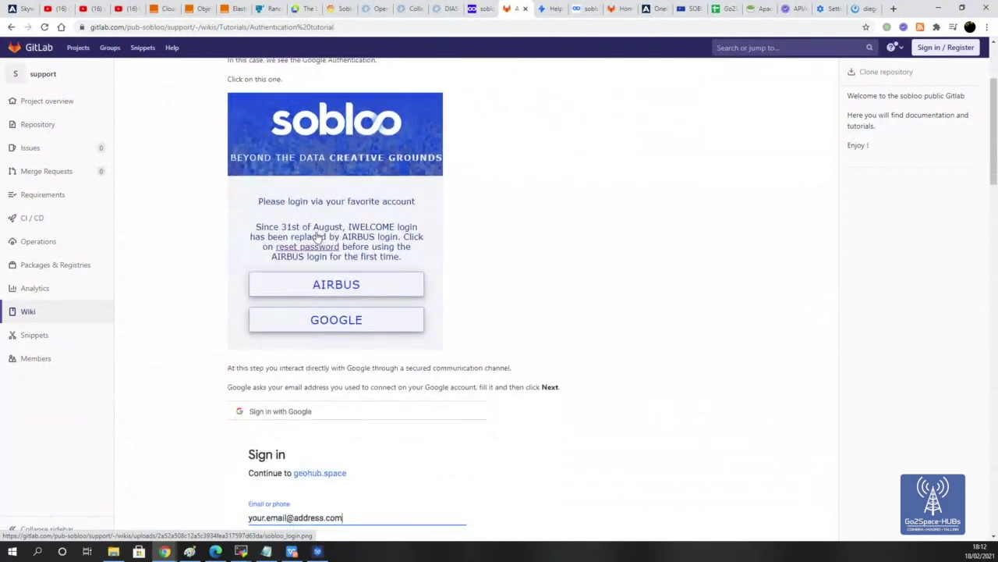
{"action": "scroll", "coordinate": [316, 236], "scroll_direction": "down", "scroll_amount": 1}
{"action": "scroll", "coordinate": [317, 237], "scroll_direction": "down", "scroll_amount": 3}
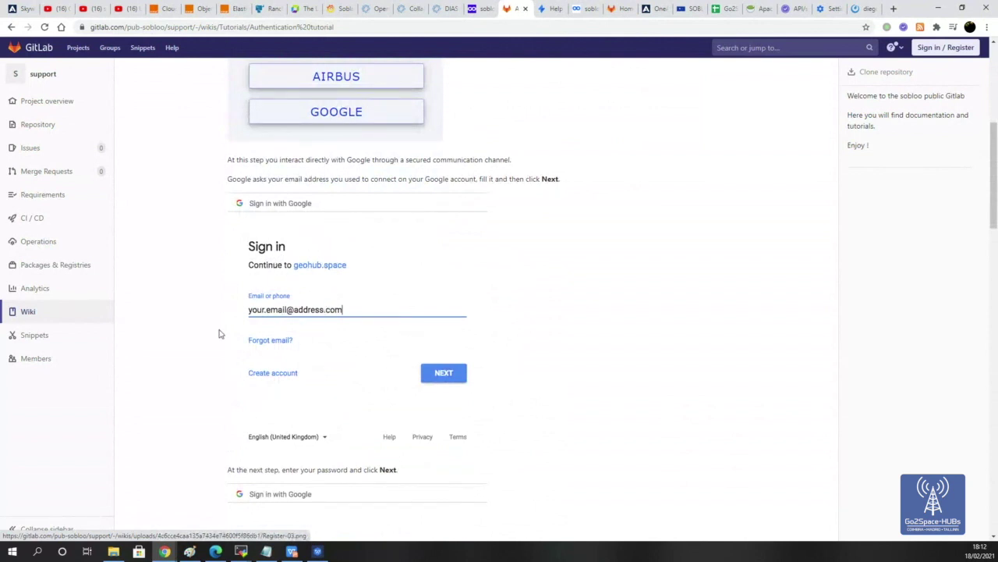
{"action": "scroll", "coordinate": [314, 352], "scroll_direction": "down", "scroll_amount": 11}
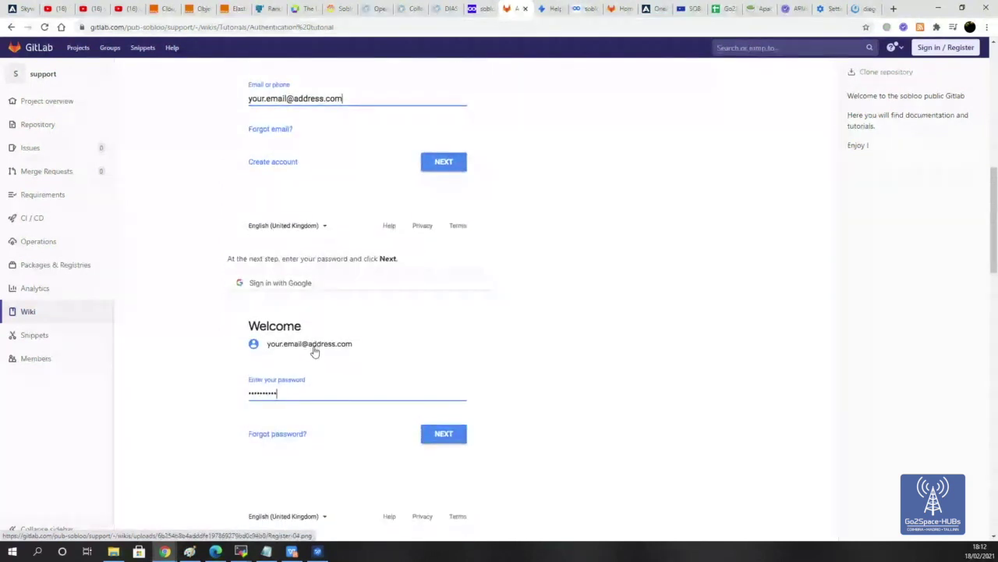
{"action": "scroll", "coordinate": [314, 352], "scroll_direction": "down", "scroll_amount": 13}
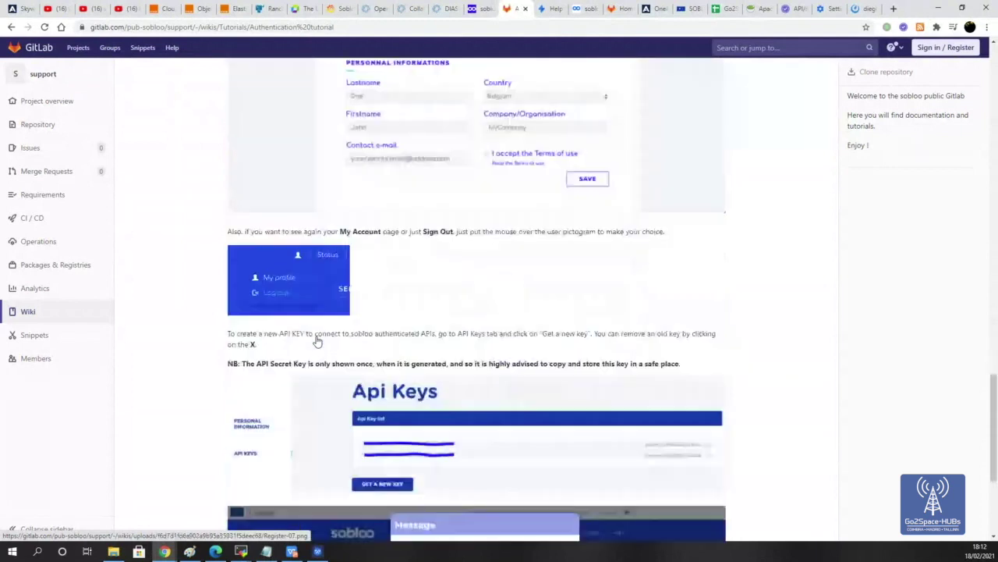
Examine the Authentication tutorial's section on generating a new API key and copying its secret.
{"action": "scroll", "coordinate": [317, 337], "scroll_direction": "down", "scroll_amount": 2}
{"action": "scroll", "coordinate": [316, 341], "scroll_direction": "up", "scroll_amount": 1}
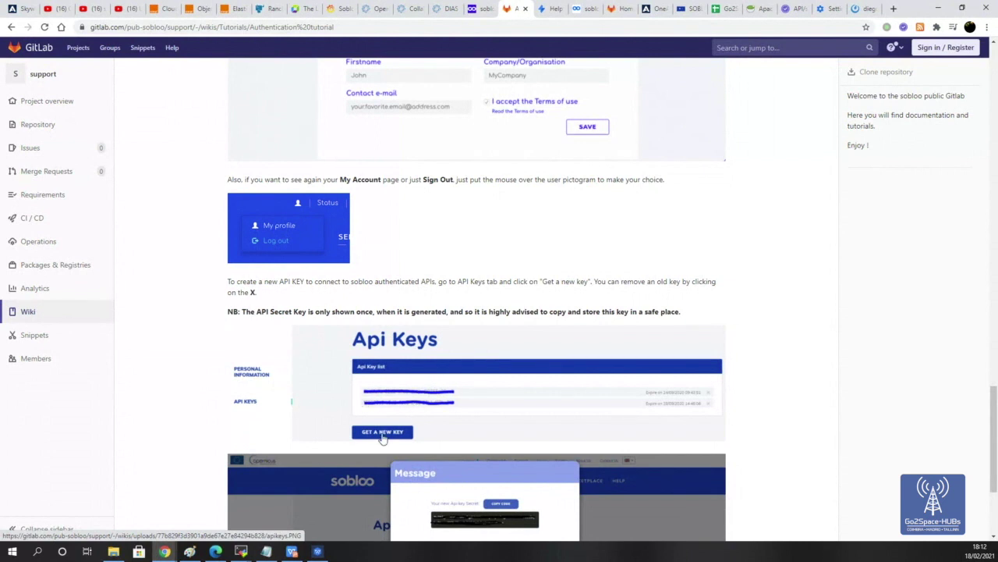
{"action": "scroll", "coordinate": [388, 450], "scroll_direction": "down", "scroll_amount": 1}
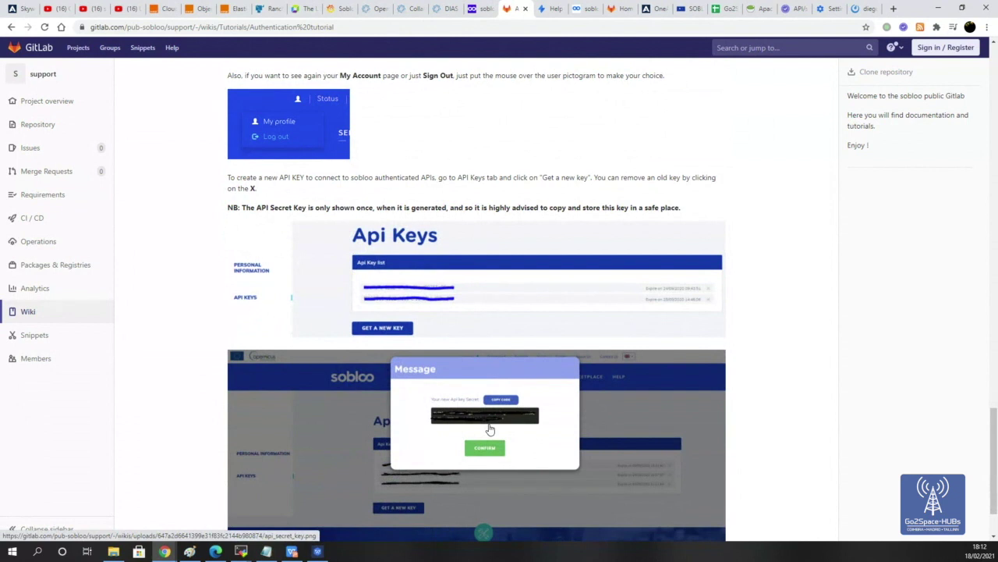
{"action": "scroll", "coordinate": [490, 428], "scroll_direction": "down", "scroll_amount": 1}
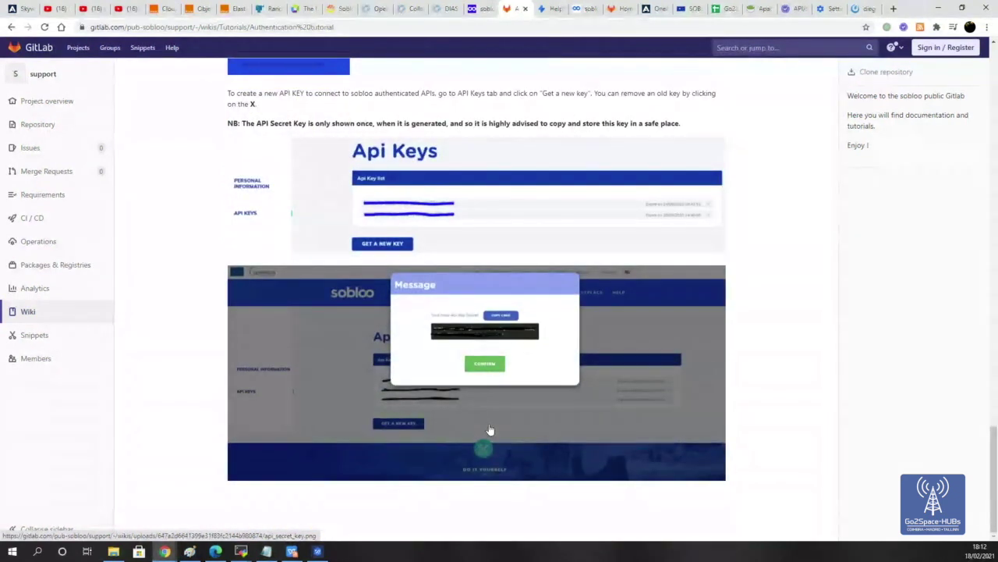
{"action": "scroll", "coordinate": [490, 429], "scroll_direction": "up", "scroll_amount": 1}
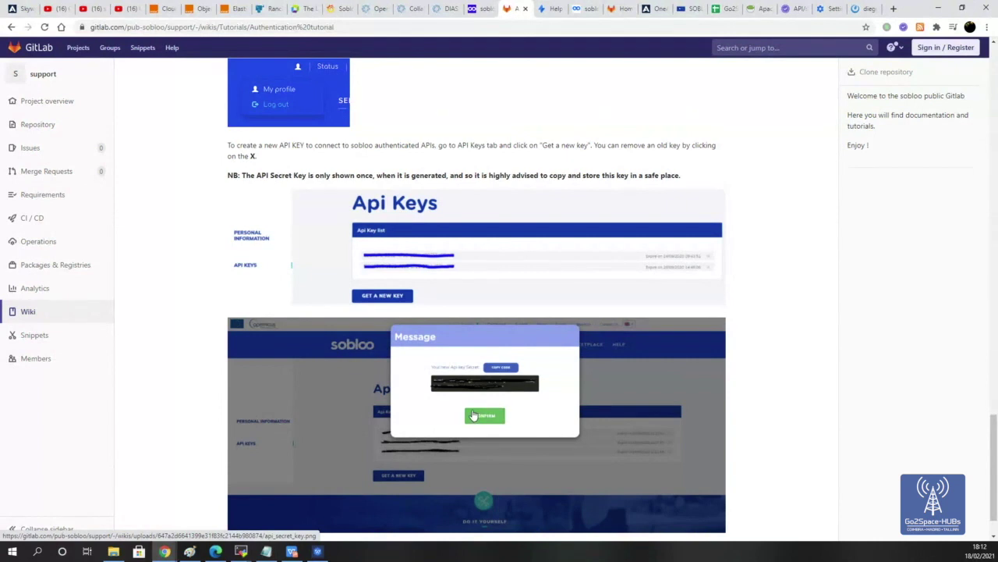
{"action": "scroll", "coordinate": [472, 415], "scroll_direction": "up", "scroll_amount": 1}
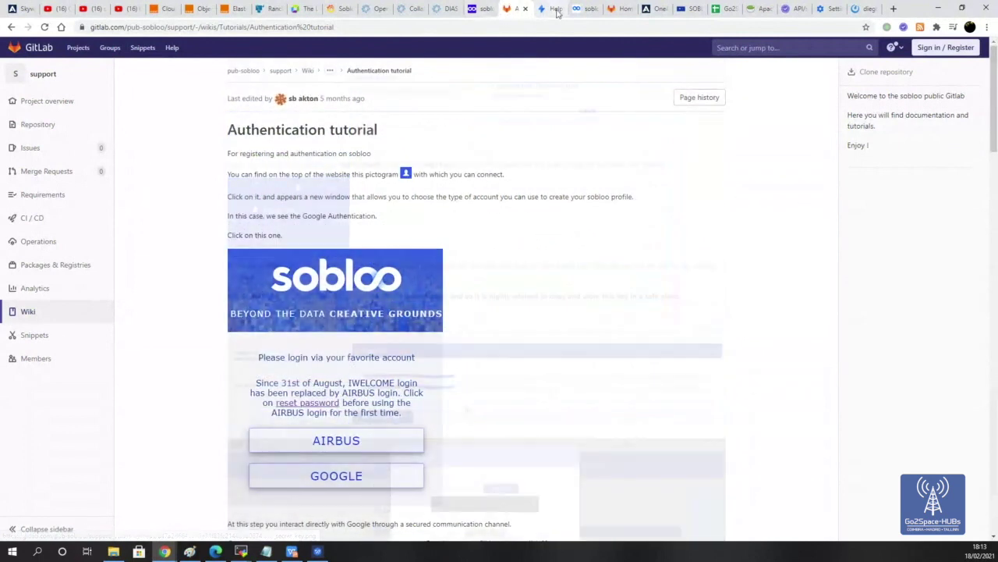
Open the Data catalogue documentation from the wiki home and review its Clusters View and Features View.
{"action": "left_click", "coordinate": [555, 10]}
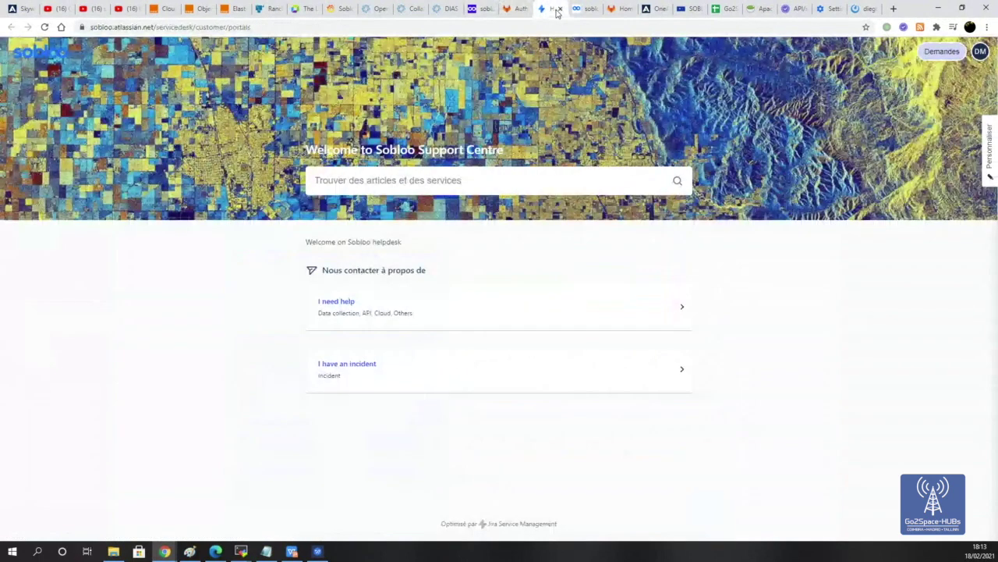
{"action": "left_click", "coordinate": [578, 11]}
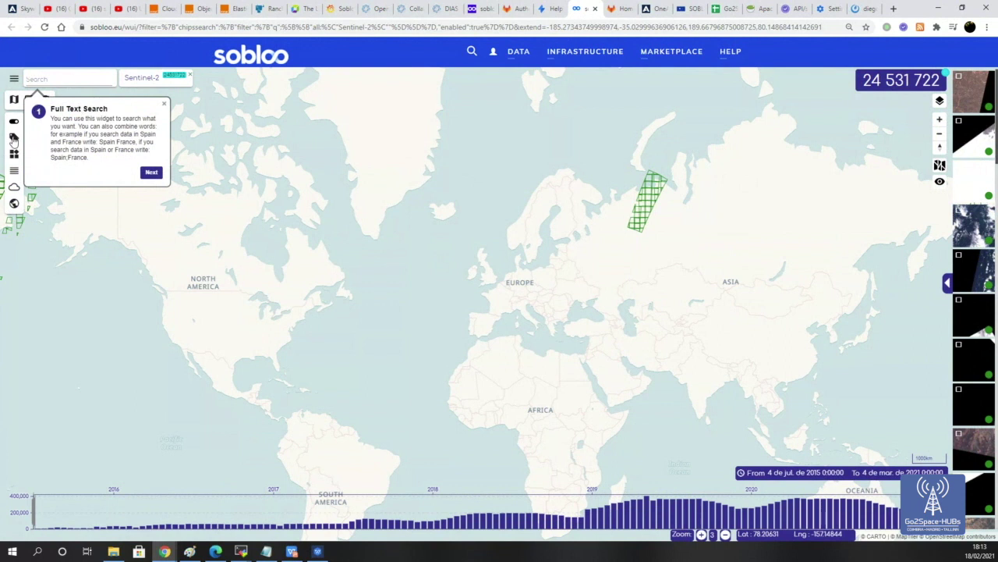
{"action": "left_click", "coordinate": [511, 8]}
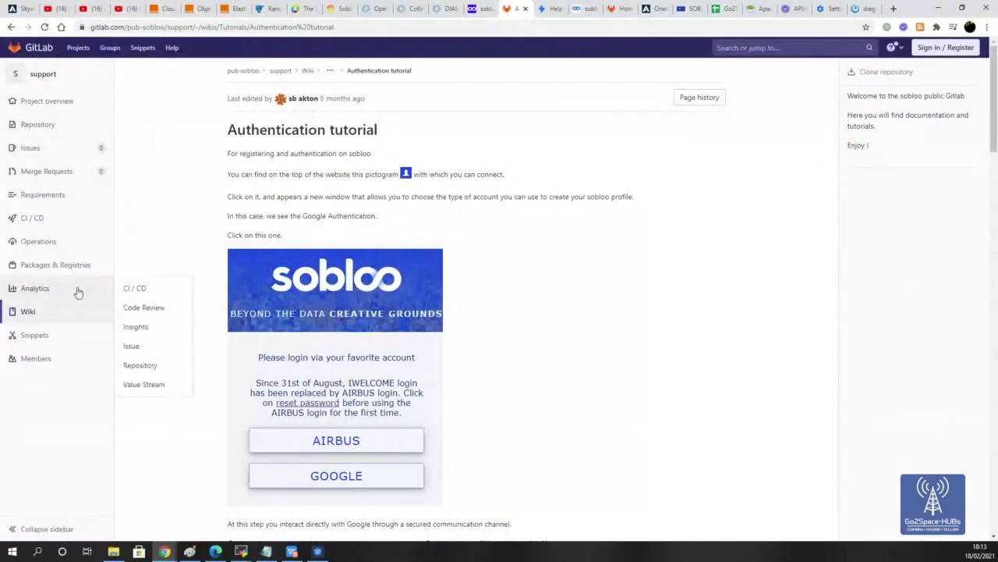
{"action": "left_click", "coordinate": [42, 317]}
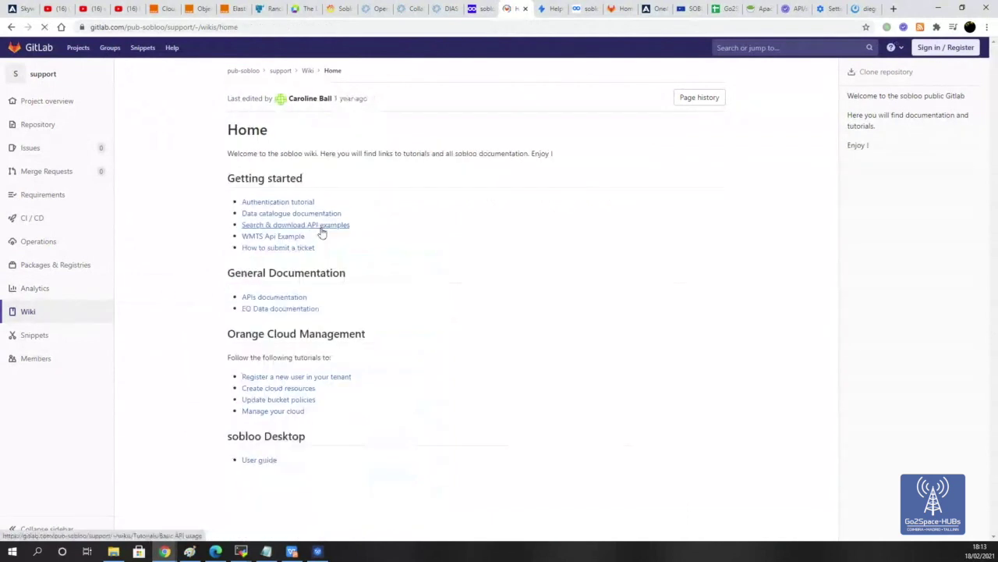
{"action": "left_click", "coordinate": [321, 215]}
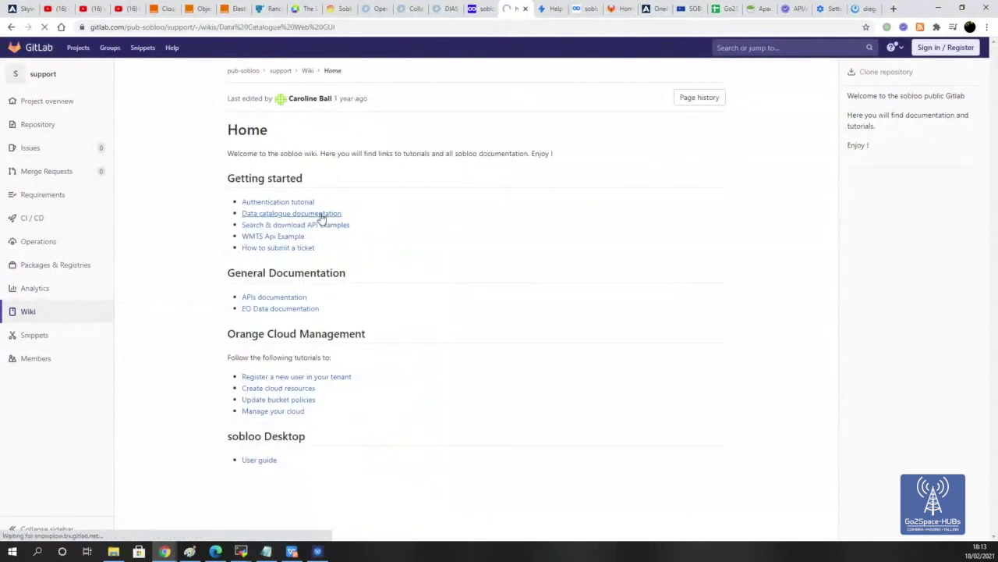
{"action": "scroll", "coordinate": [340, 275], "scroll_direction": "down", "scroll_amount": 5}
{"action": "scroll", "coordinate": [339, 273], "scroll_direction": "up", "scroll_amount": 5}
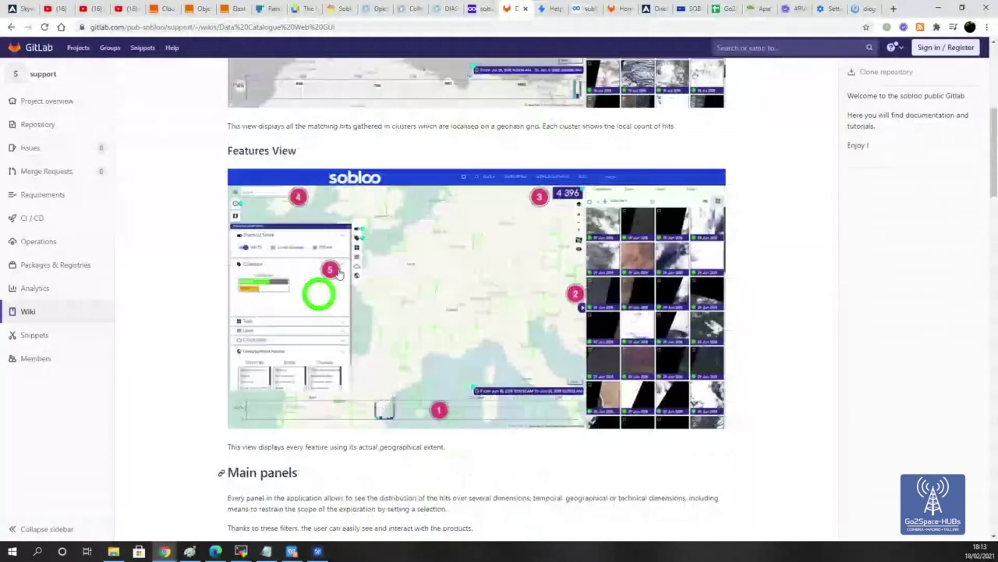
{"action": "scroll", "coordinate": [340, 272], "scroll_direction": "up", "scroll_amount": 2}
{"action": "scroll", "coordinate": [336, 272], "scroll_direction": "down", "scroll_amount": 3}
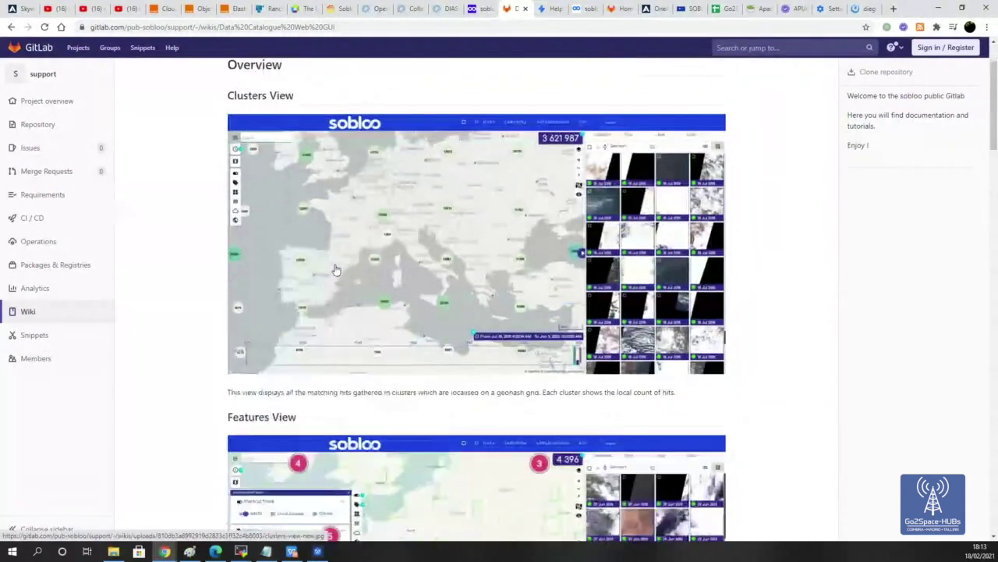
Check the Access to All Data entry on the sobloo site and return to the data catalogue map.
{"action": "left_click", "coordinate": [552, 9]}
{"action": "left_click", "coordinate": [581, 9]}
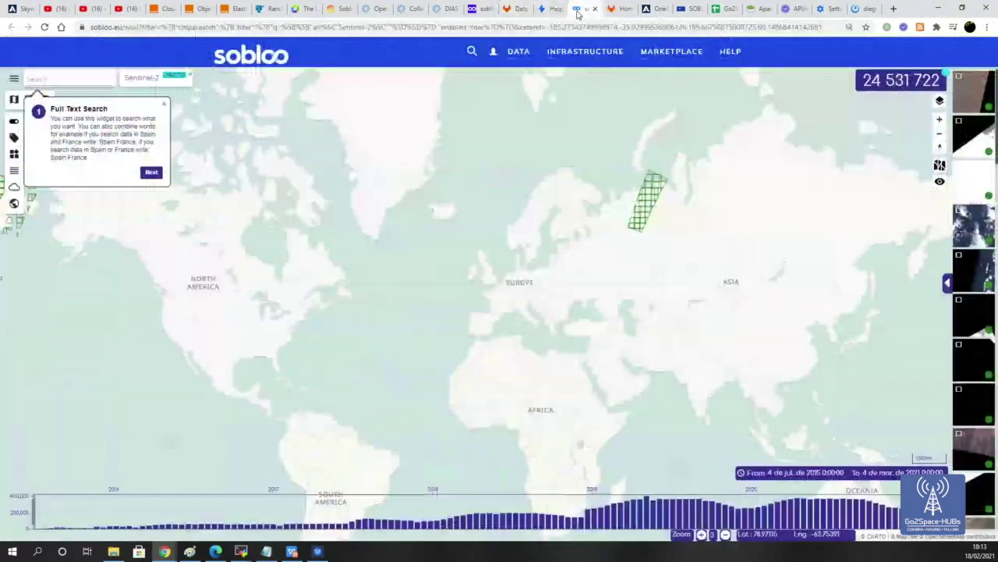
{"action": "left_click", "coordinate": [480, 8]}
{"action": "mouse_move", "coordinate": [517, 106]}
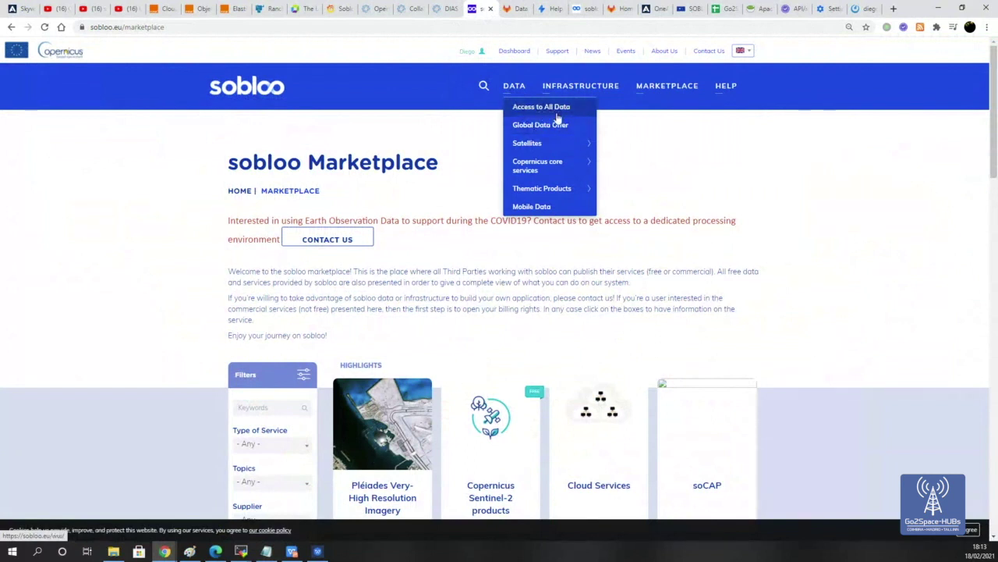
{"action": "left_click", "coordinate": [581, 11]}
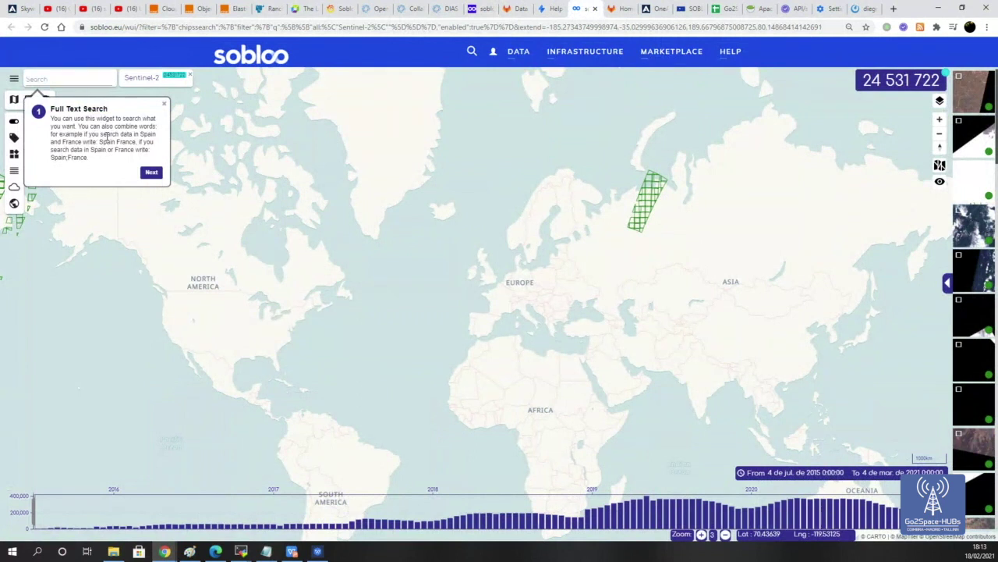
Advance the catalogue's guided tour to Shortcut filters and examine the collection, type, level and cloud cover filters.
{"action": "left_click", "coordinate": [148, 175]}
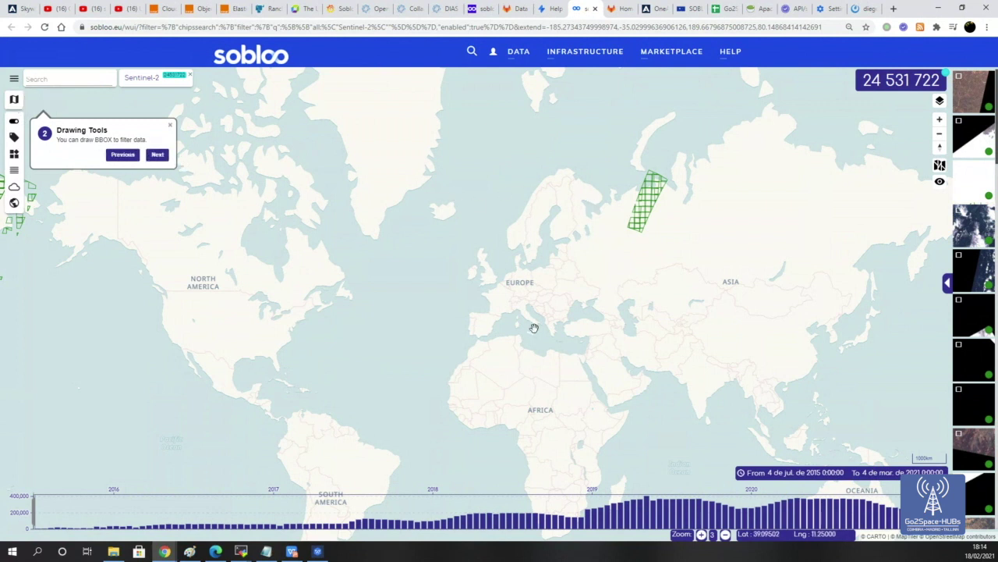
{"action": "left_click", "coordinate": [158, 154]}
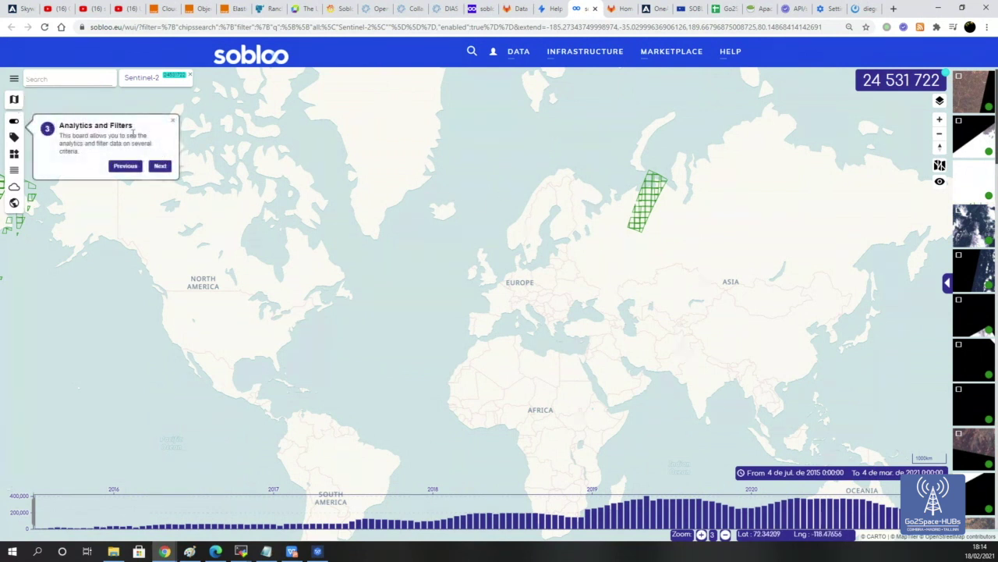
{"action": "left_click", "coordinate": [160, 165]}
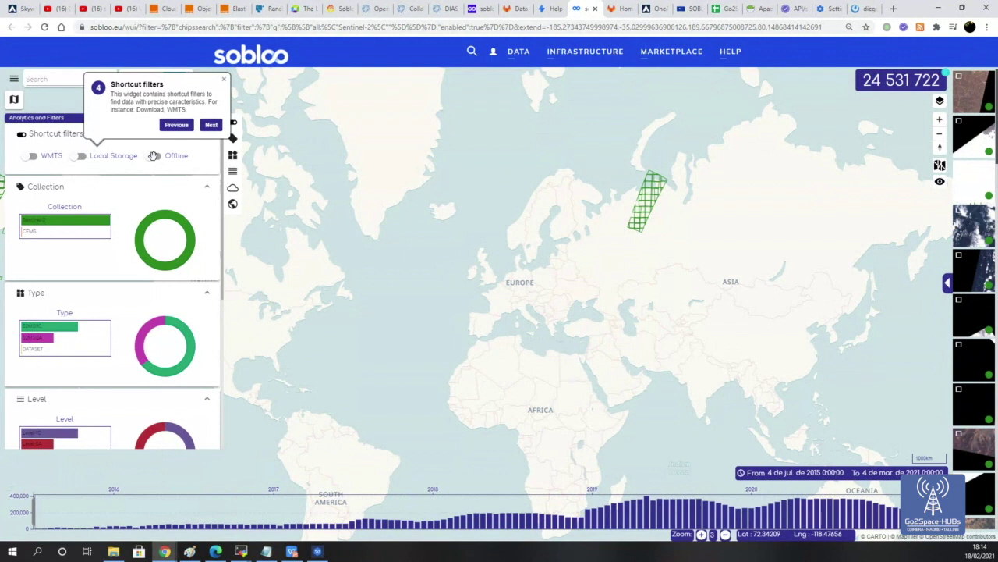
{"action": "mouse_move", "coordinate": [33, 220]}
{"action": "scroll", "coordinate": [32, 219], "scroll_direction": "down", "scroll_amount": 2}
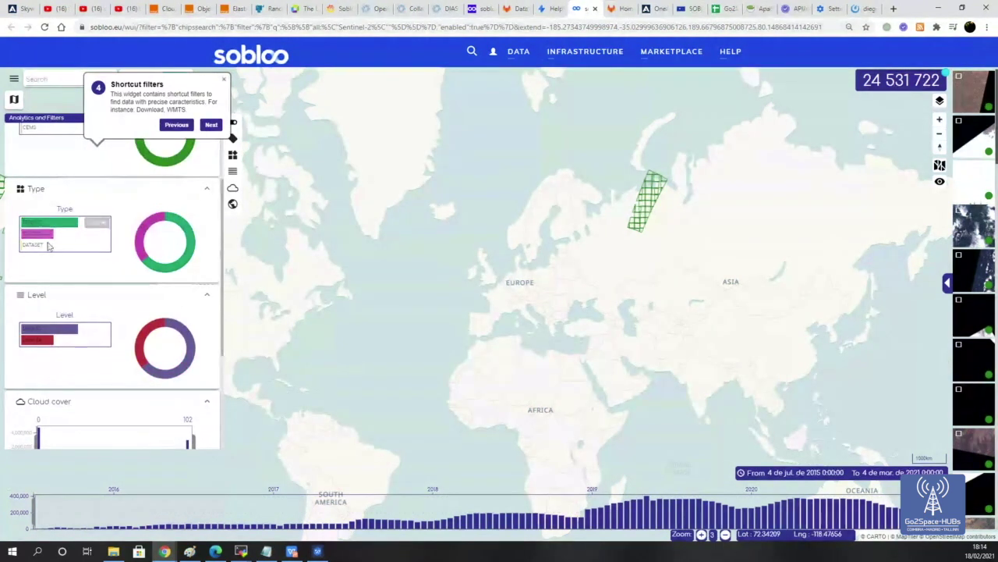
{"action": "scroll", "coordinate": [66, 279], "scroll_direction": "down", "scroll_amount": 1}
{"action": "scroll", "coordinate": [67, 279], "scroll_direction": "down", "scroll_amount": 1}
{"action": "mouse_move", "coordinate": [55, 283]}
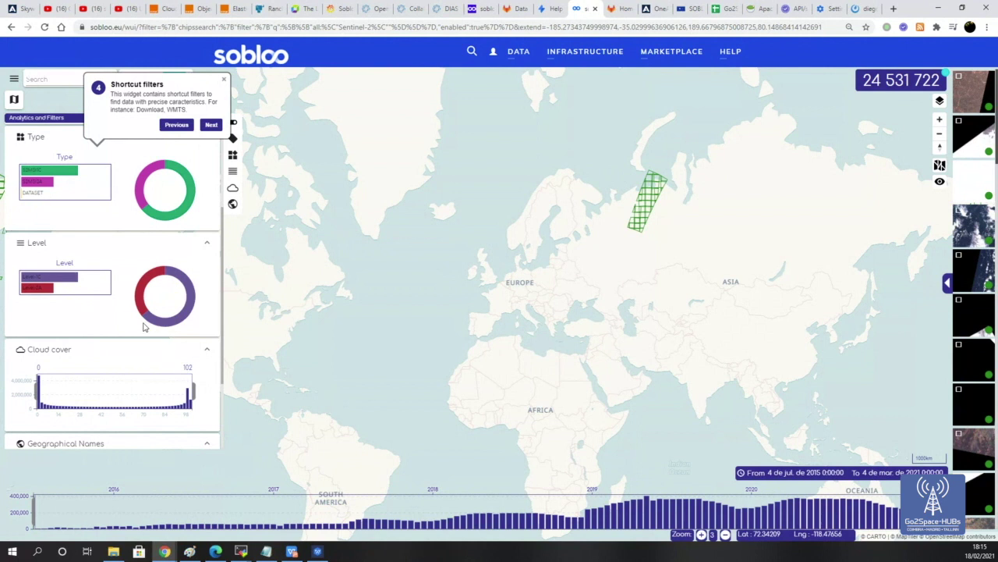
{"action": "scroll", "coordinate": [145, 327], "scroll_direction": "up", "scroll_amount": 3}
Continue the guided tour through the timeline filter and time shortcuts, and expand the list of products.
{"action": "left_click", "coordinate": [211, 124]}
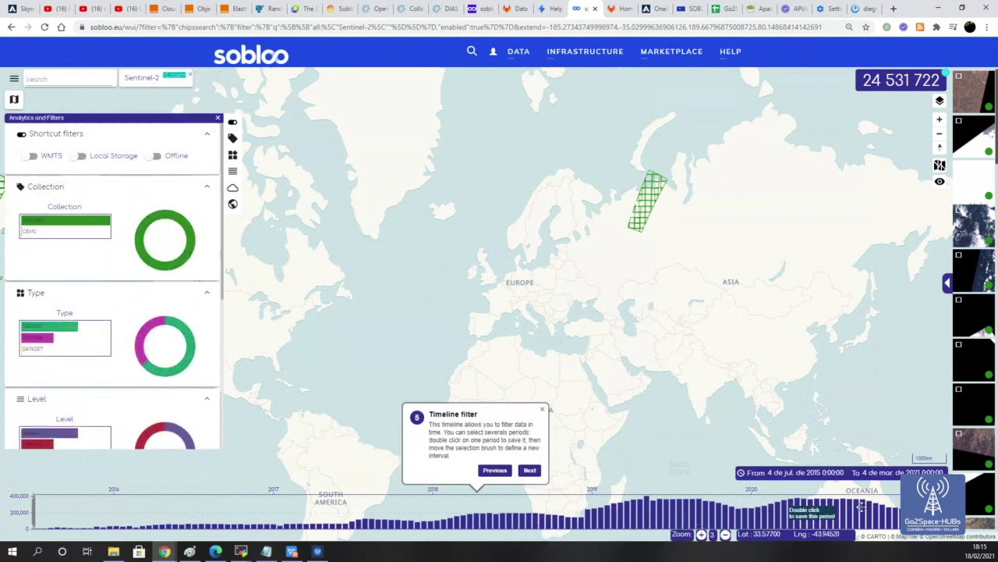
{"action": "left_click", "coordinate": [530, 472]}
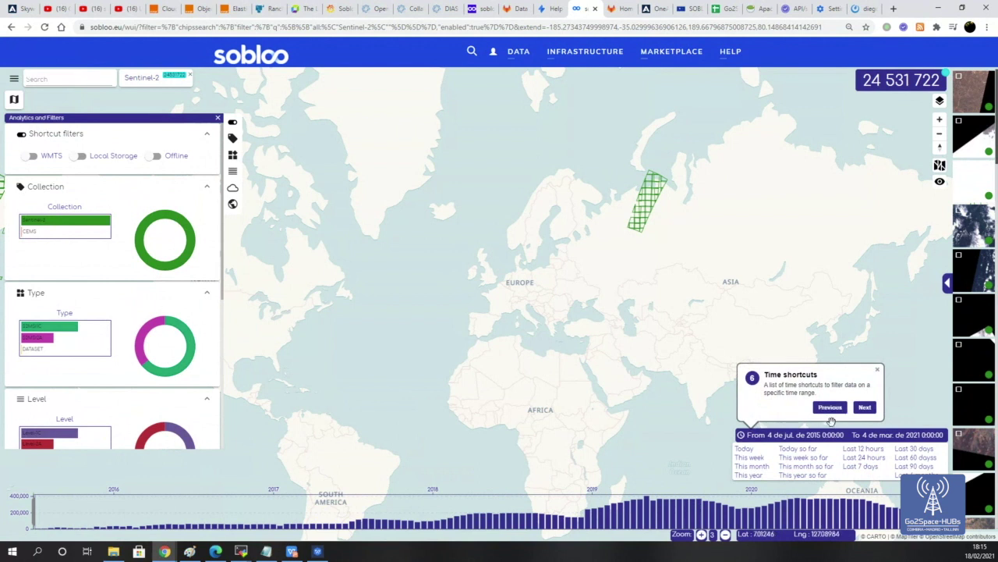
{"action": "left_click", "coordinate": [865, 407]}
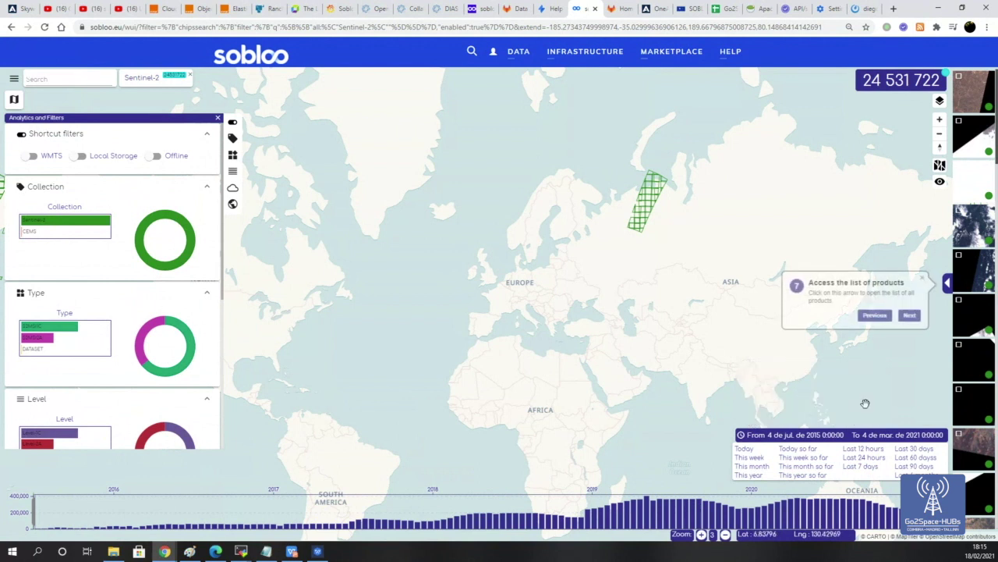
{"action": "left_click", "coordinate": [914, 315]}
{"action": "left_click", "coordinate": [946, 287]}
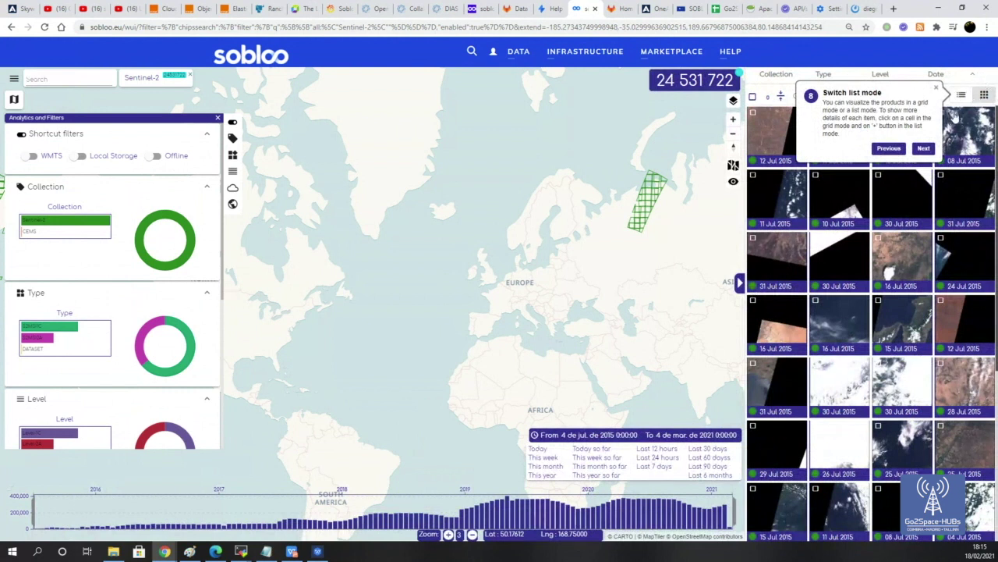
Continue the guided tour past Geo Sort to View WMTS product and try to display WMTS products on the map.
{"action": "left_click", "coordinate": [922, 150]}
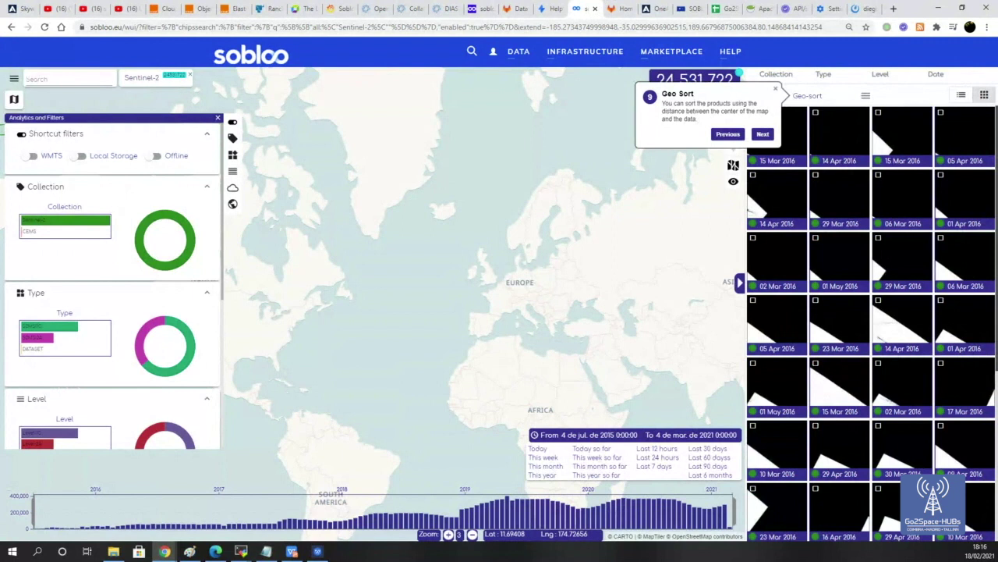
{"action": "left_click", "coordinate": [762, 134]}
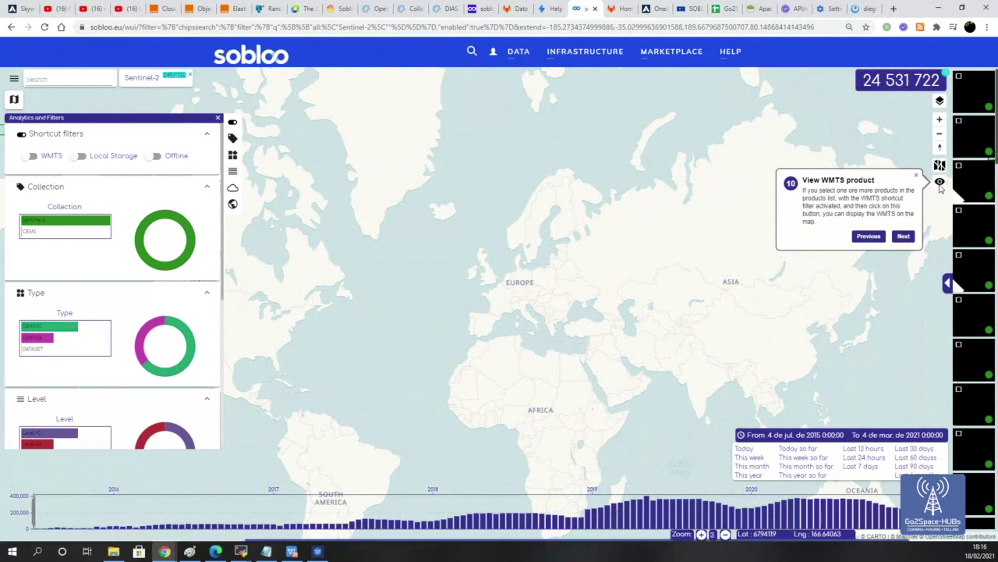
{"action": "left_click", "coordinate": [940, 182]}
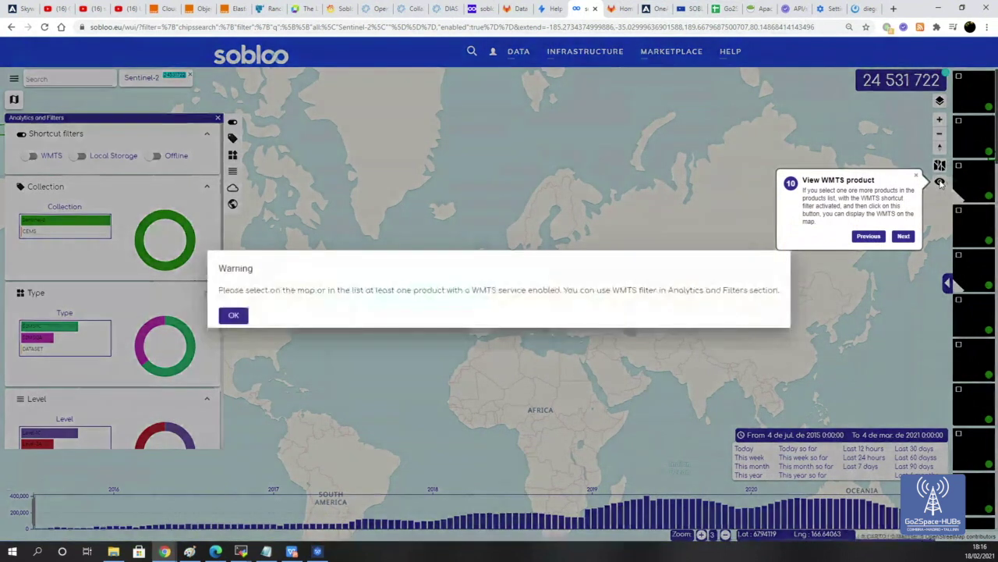
Dismiss the WMTS warning and continue the guided tour past Information layer to Switch map mode.
{"action": "left_click", "coordinate": [233, 316]}
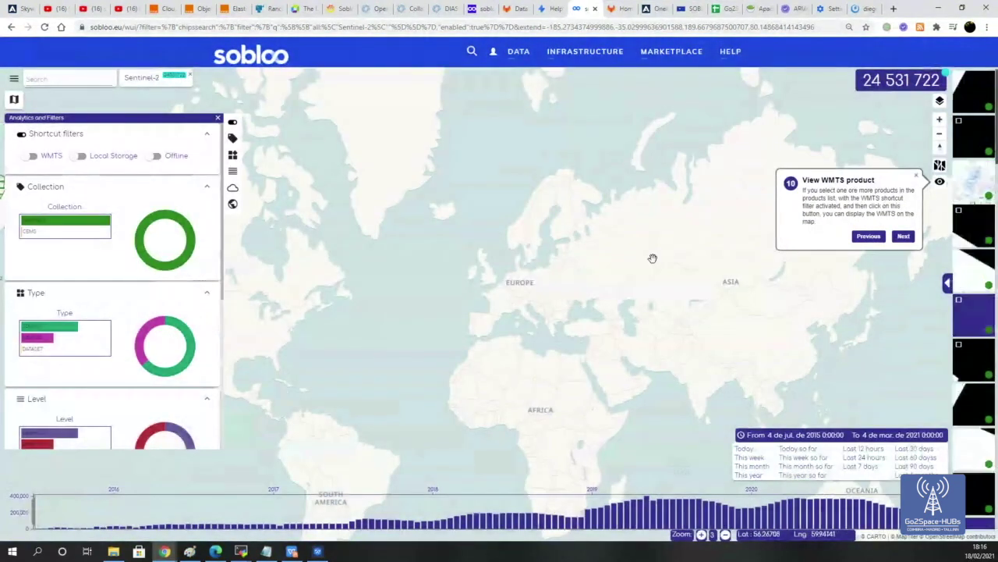
{"action": "left_click", "coordinate": [902, 235]}
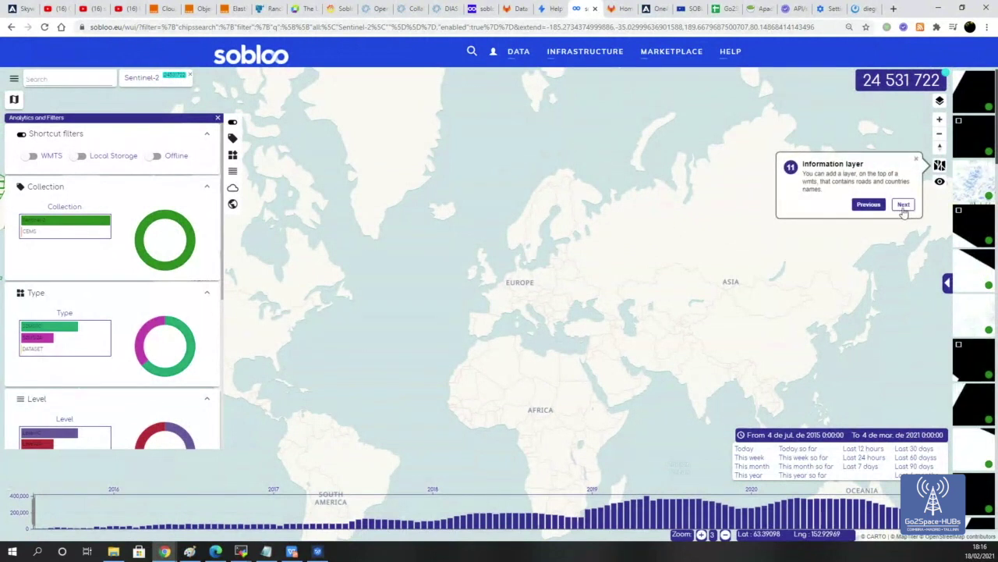
{"action": "left_click_drag", "start_coordinate": [844, 174], "coordinate": [933, 176]}
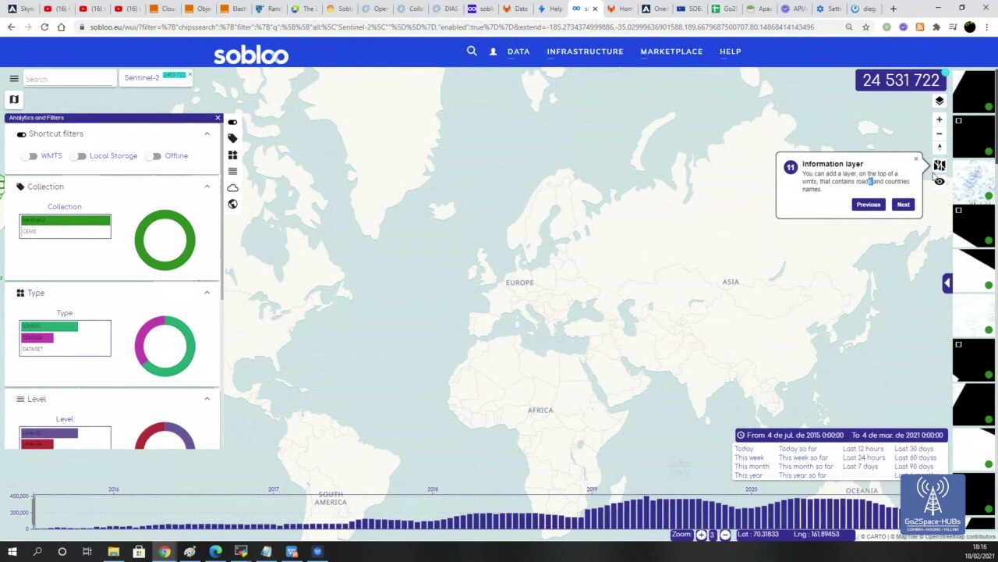
{"action": "left_click", "coordinate": [902, 205]}
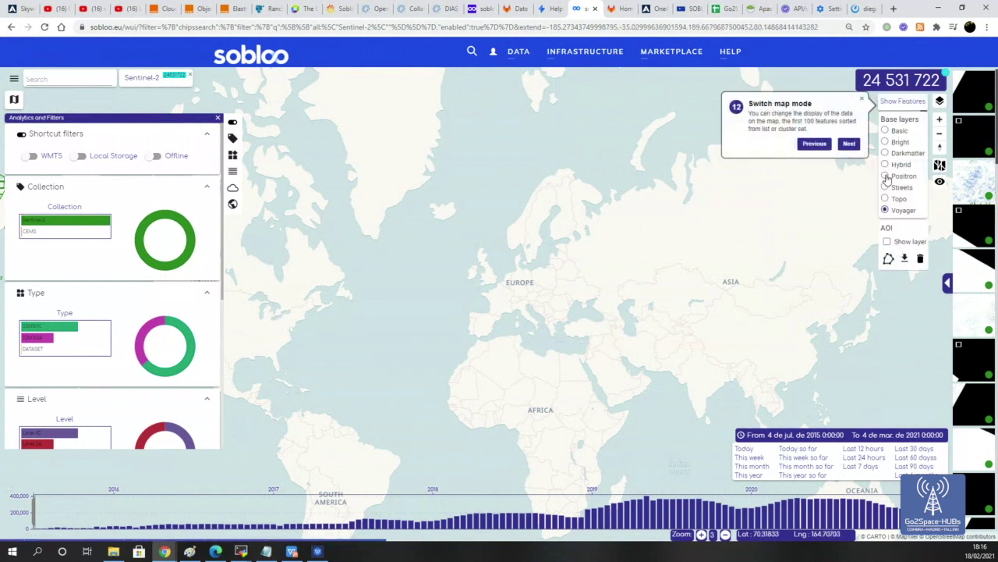
Continue the guided tour through Switch map mode, Switch Basemap and AOI Layer, choosing the Bright base layer.
{"action": "left_click", "coordinate": [889, 259]}
{"action": "left_click", "coordinate": [887, 241]}
{"action": "left_click_drag", "start_coordinate": [806, 122], "coordinate": [835, 137]}
{"action": "left_click", "coordinate": [849, 144]}
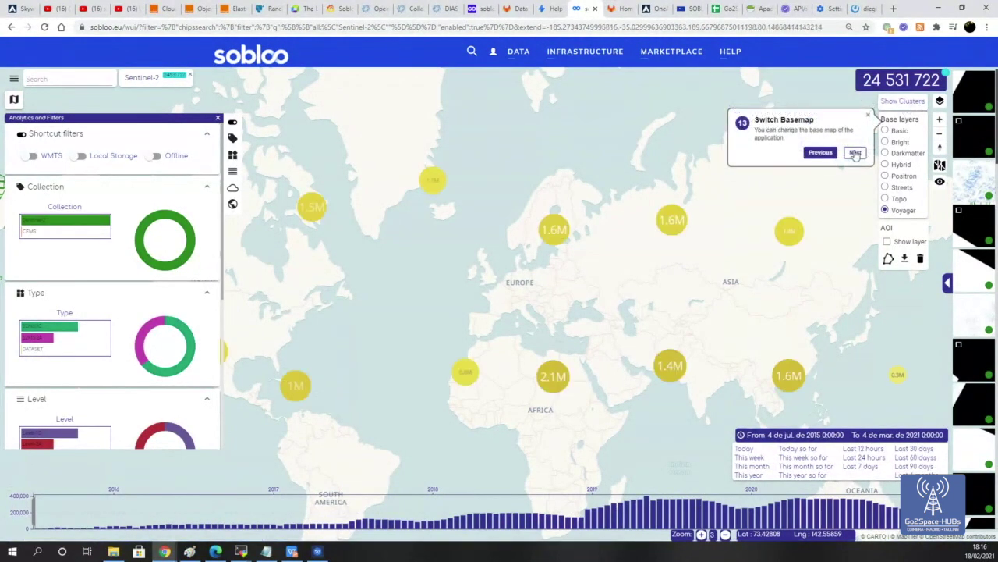
{"action": "left_click", "coordinate": [855, 152]}
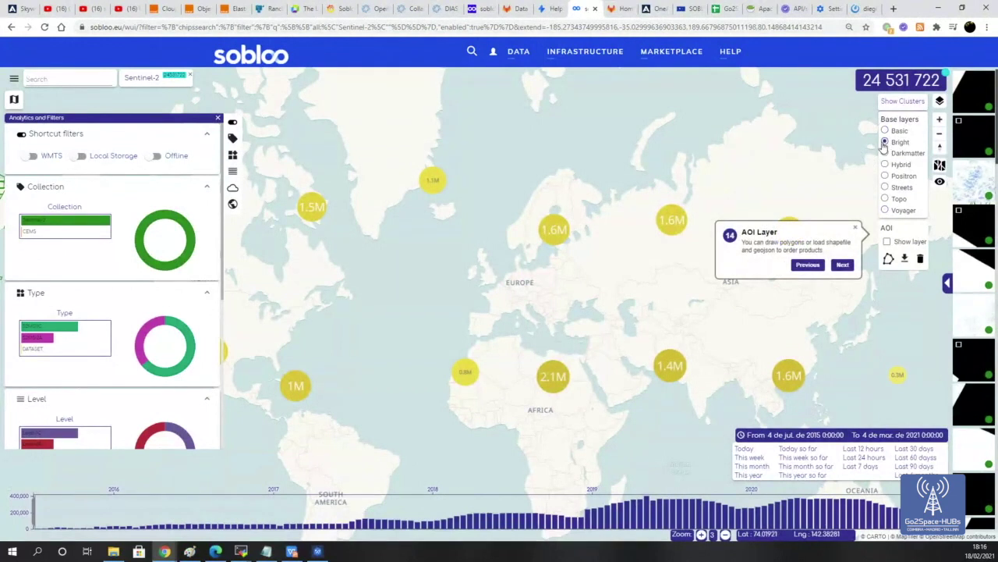
{"action": "left_click", "coordinate": [842, 264]}
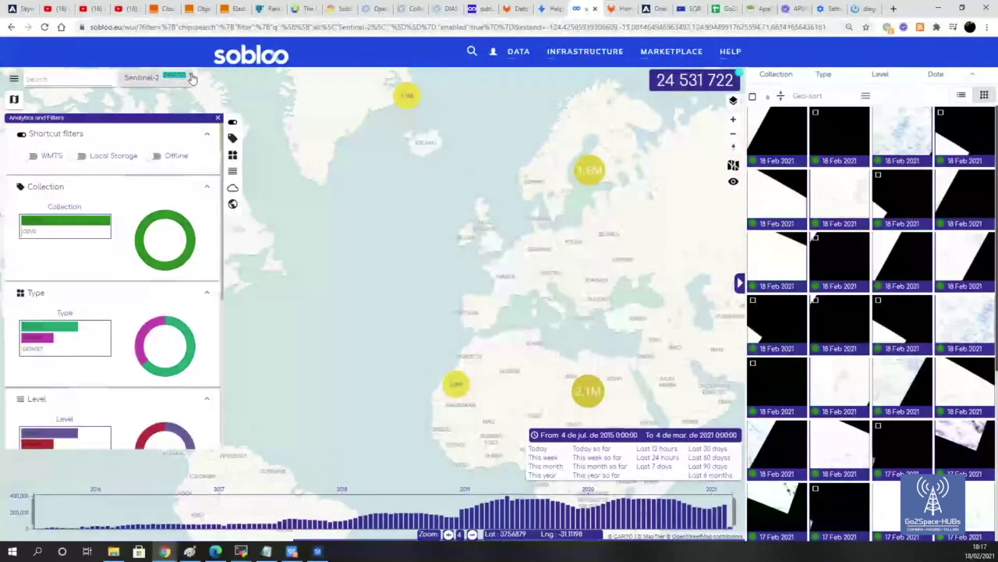
Focus the map on the Iberian Peninsula and restrict the Sentinel-2 products with the WMTS and Local Storage shortcut filters.
{"action": "left_click", "coordinate": [89, 81]}
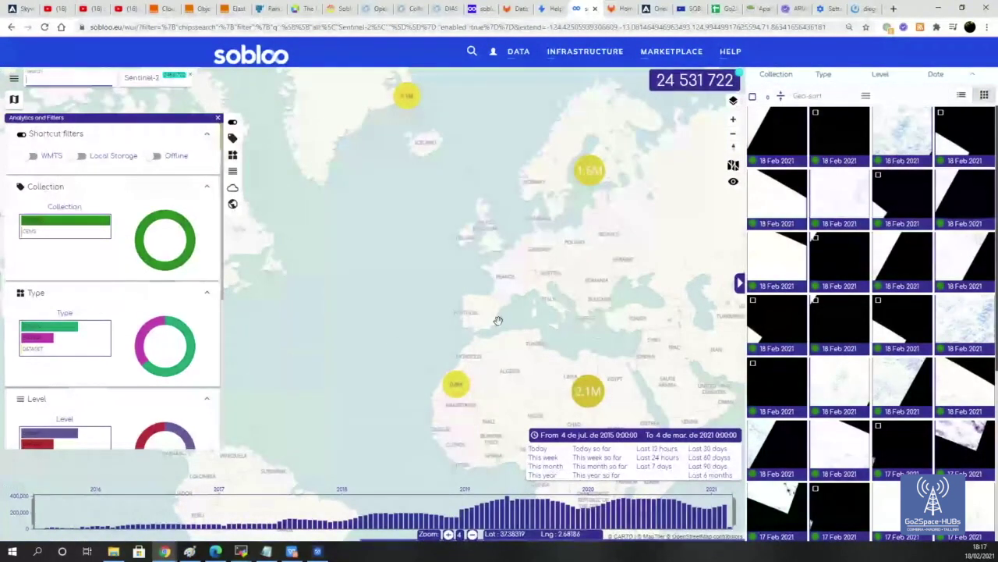
{"action": "scroll", "coordinate": [457, 323], "scroll_direction": "up", "scroll_amount": 1}
{"action": "scroll", "coordinate": [446, 325], "scroll_direction": "up", "scroll_amount": 1}
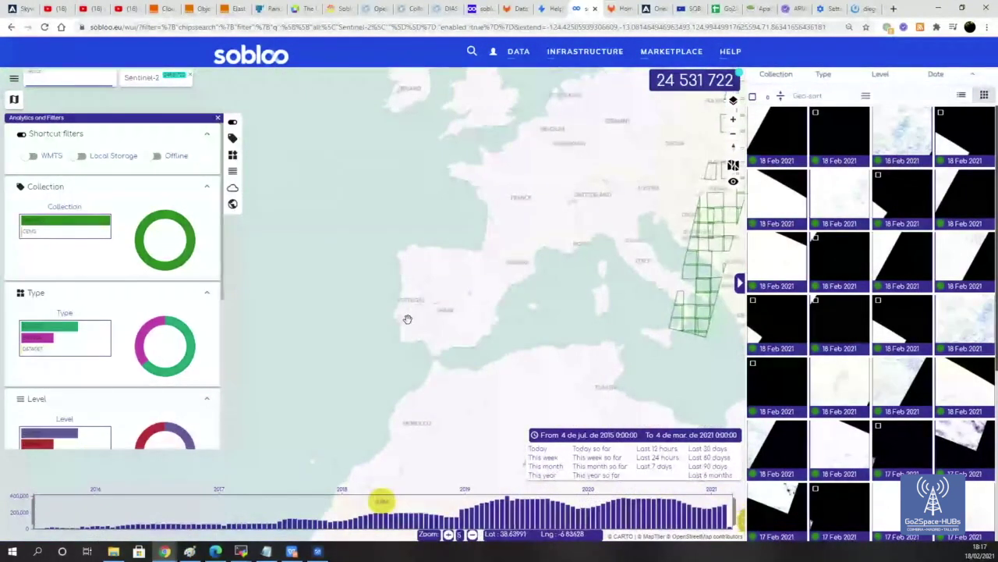
{"action": "scroll", "coordinate": [408, 319], "scroll_direction": "up", "scroll_amount": 1}
{"action": "scroll", "coordinate": [468, 301], "scroll_direction": "up", "scroll_amount": 1}
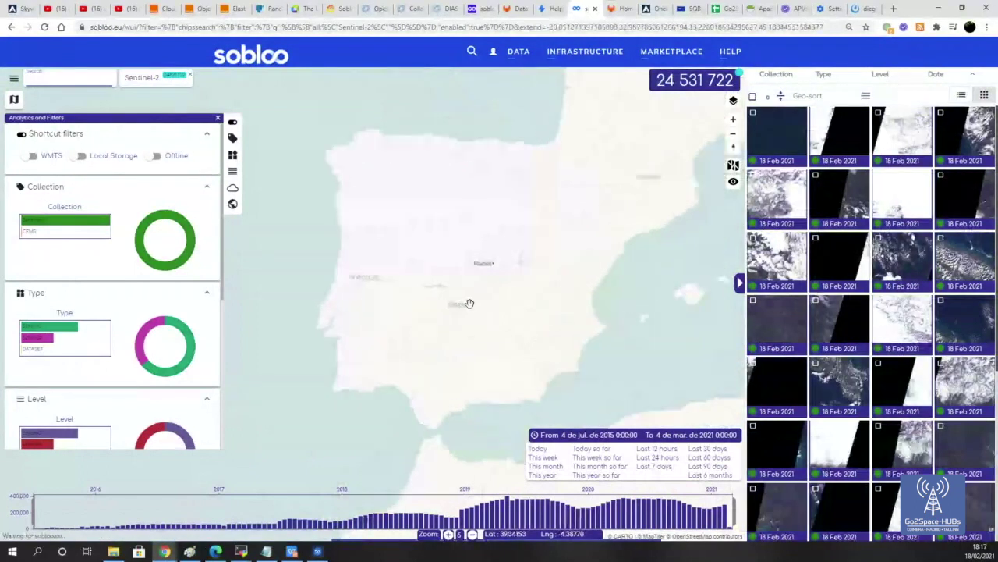
{"action": "left_click", "coordinate": [33, 157]}
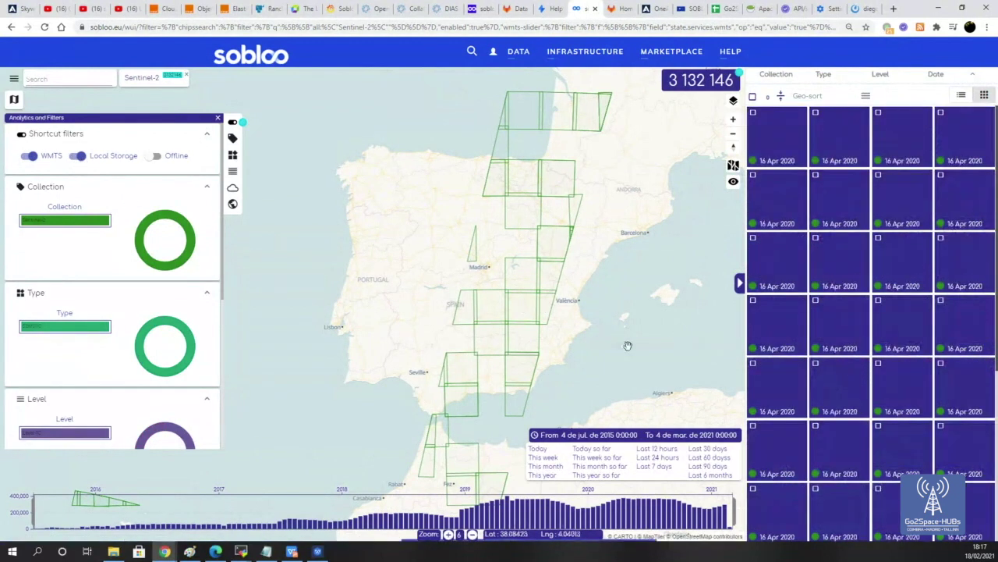
Browse the products around Madrid and limit the cloud cover filter to the range 0 to 49.
{"action": "scroll", "coordinate": [478, 285], "scroll_direction": "up", "scroll_amount": 2}
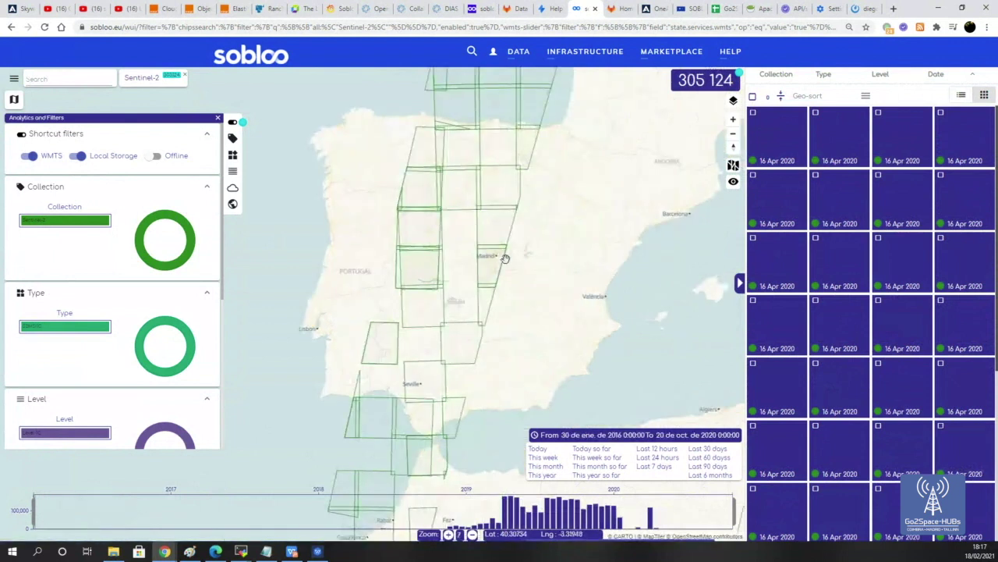
{"action": "scroll", "coordinate": [507, 289], "scroll_direction": "up", "scroll_amount": 1}
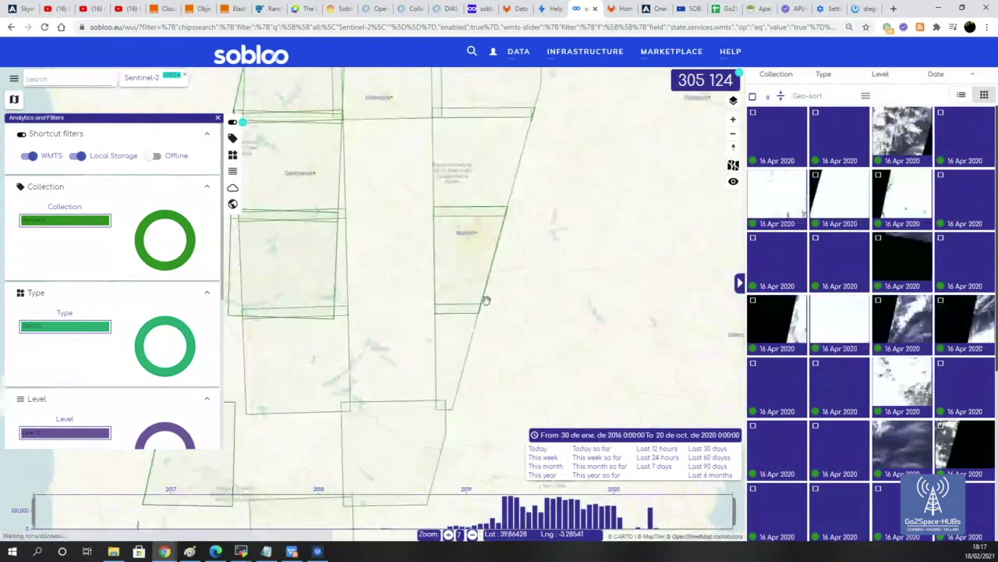
{"action": "scroll", "coordinate": [507, 281], "scroll_direction": "up", "scroll_amount": 1}
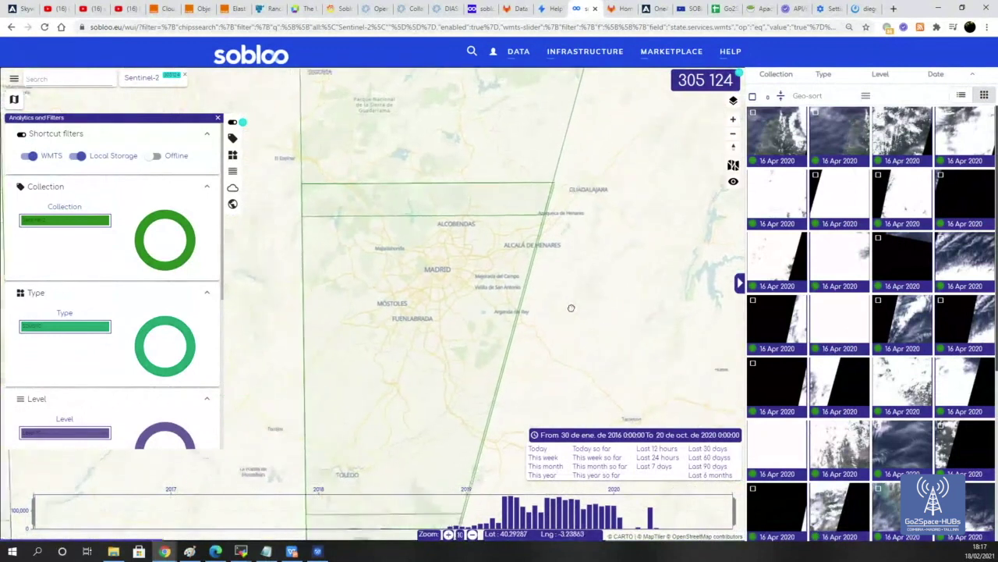
{"action": "scroll", "coordinate": [871, 316], "scroll_direction": "down", "scroll_amount": 1}
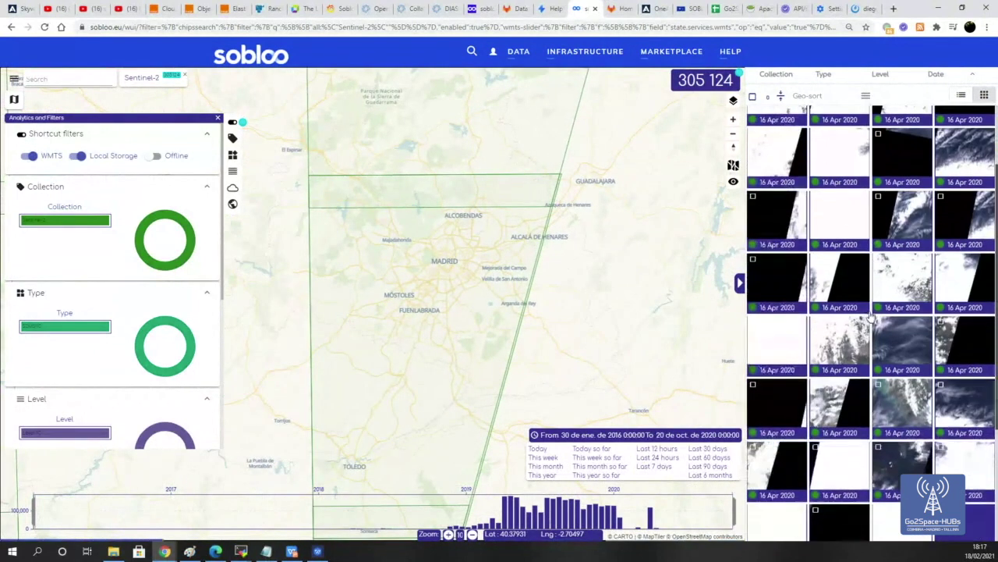
{"action": "scroll", "coordinate": [872, 316], "scroll_direction": "down", "scroll_amount": 1}
{"action": "scroll", "coordinate": [118, 344], "scroll_direction": "down", "scroll_amount": 5}
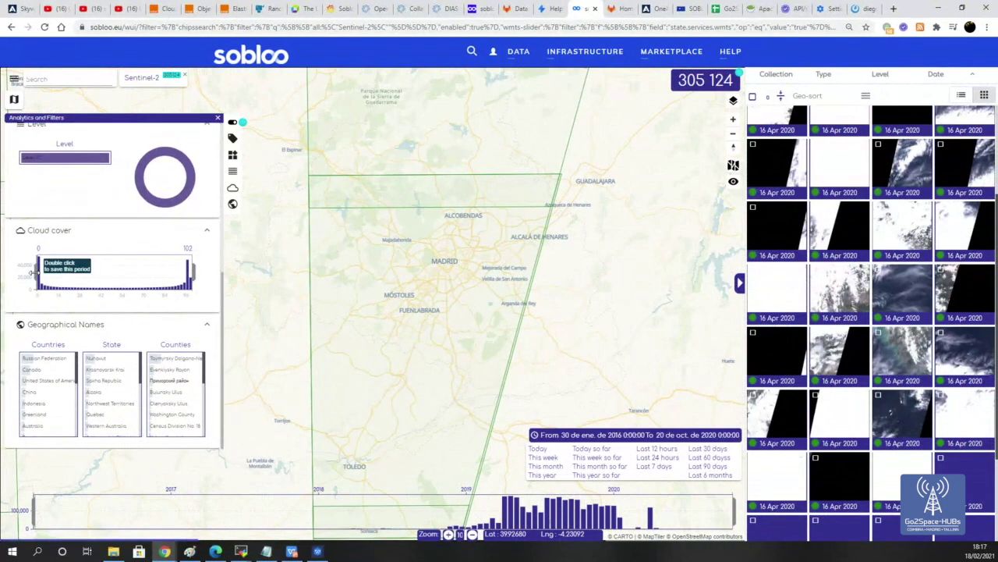
{"action": "left_click_drag", "start_coordinate": [188, 271], "coordinate": [146, 269]}
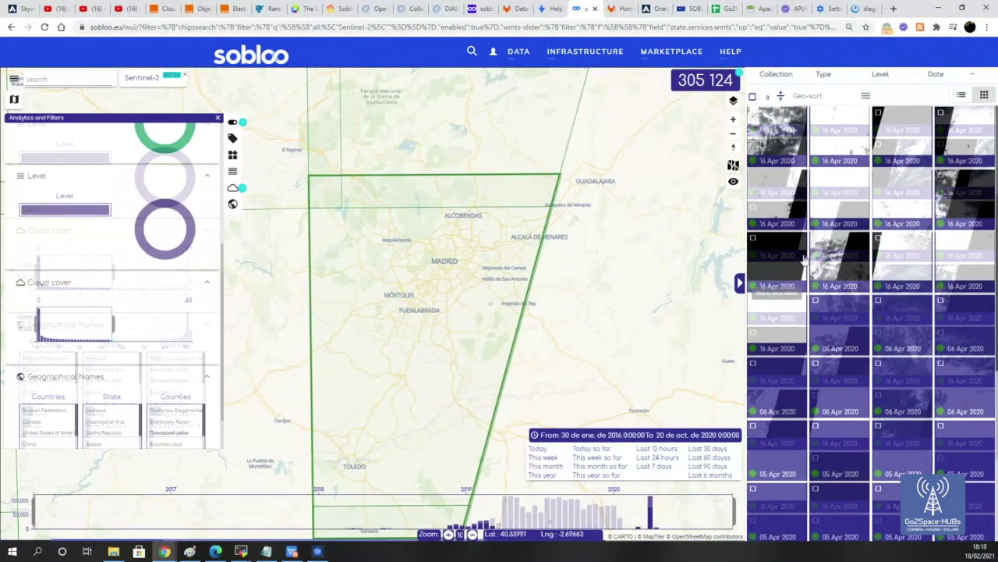
Browse the filtered products and restrict the time range to 1 January 2020 through 9 March 2020.
{"action": "left_click_drag", "start_coordinate": [670, 336], "coordinate": [669, 281]}
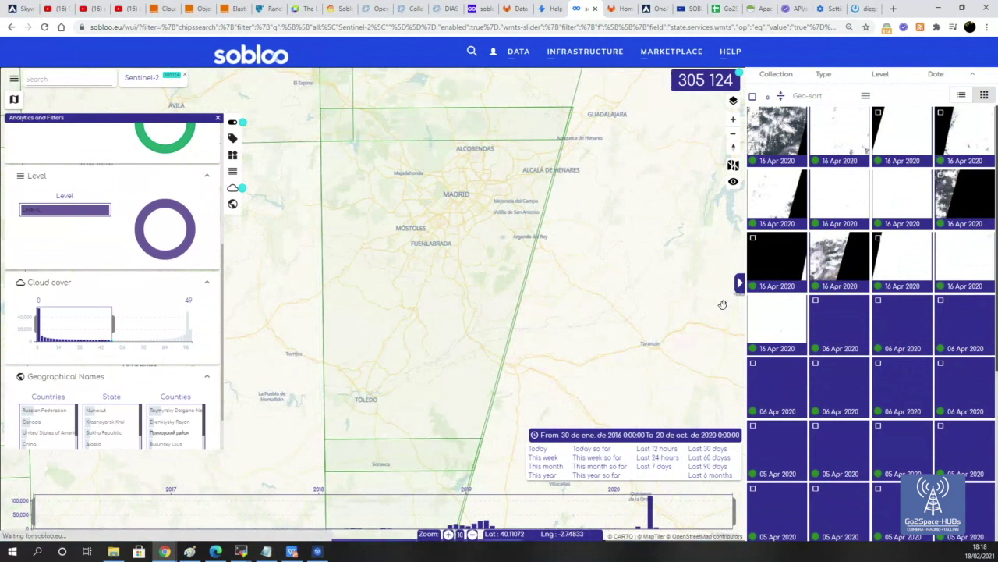
{"action": "scroll", "coordinate": [816, 304], "scroll_direction": "down", "scroll_amount": 5}
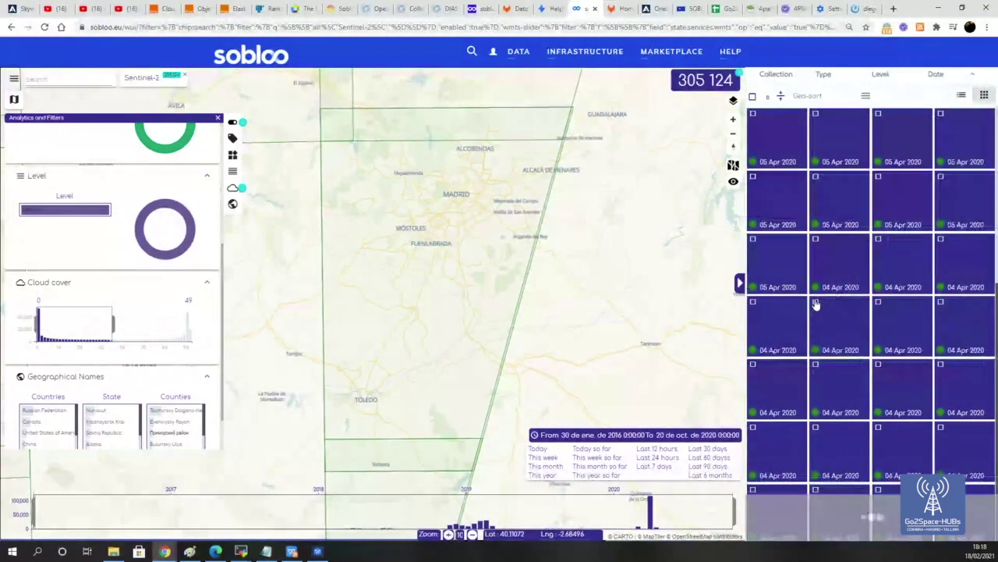
{"action": "scroll", "coordinate": [816, 305], "scroll_direction": "up", "scroll_amount": 4}
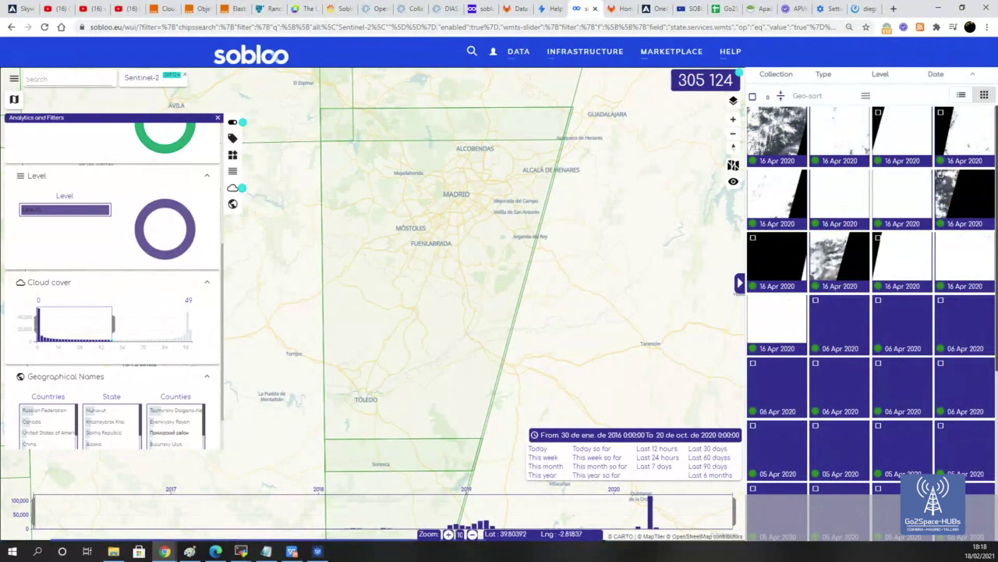
{"action": "left_click_drag", "start_coordinate": [31, 511], "coordinate": [619, 546]}
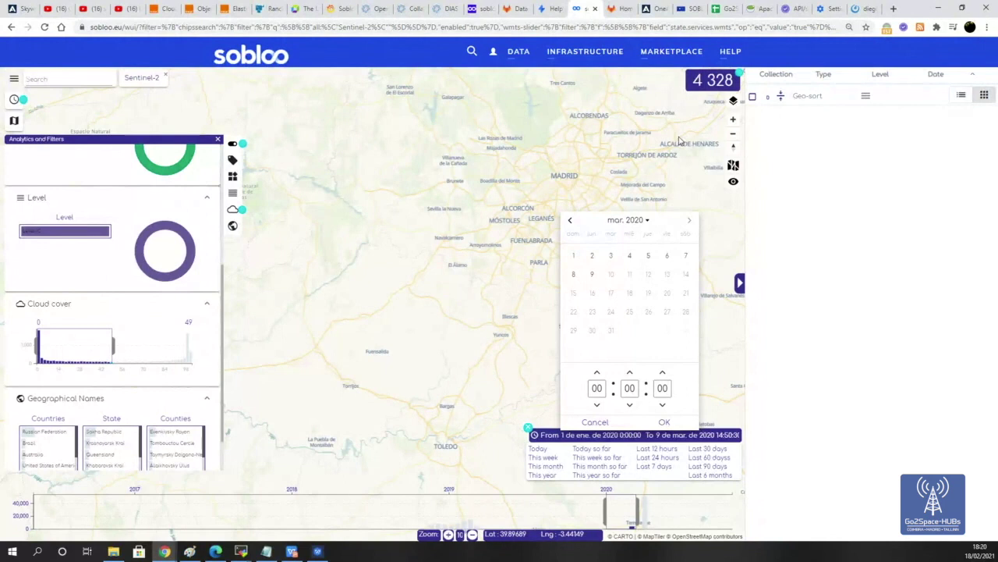
{"action": "left_click", "coordinate": [780, 211]}
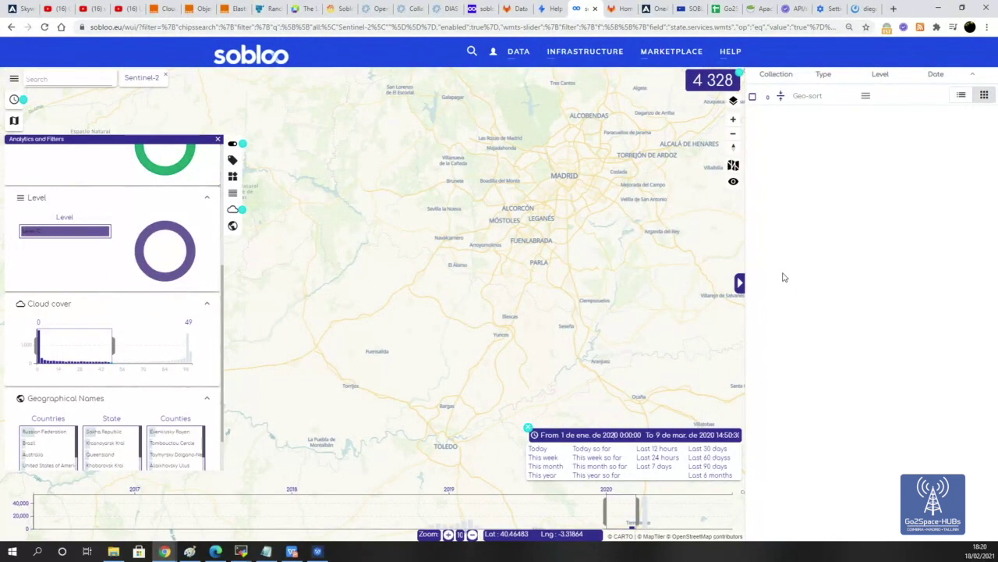
Find products over northeastern Spain and examine the identification, product, cloud cover and geographical details of the 1 March 2020 T30TYM image.
{"action": "scroll", "coordinate": [591, 226], "scroll_direction": "down", "scroll_amount": 1}
{"action": "left_click_drag", "start_coordinate": [591, 225], "coordinate": [514, 291]}
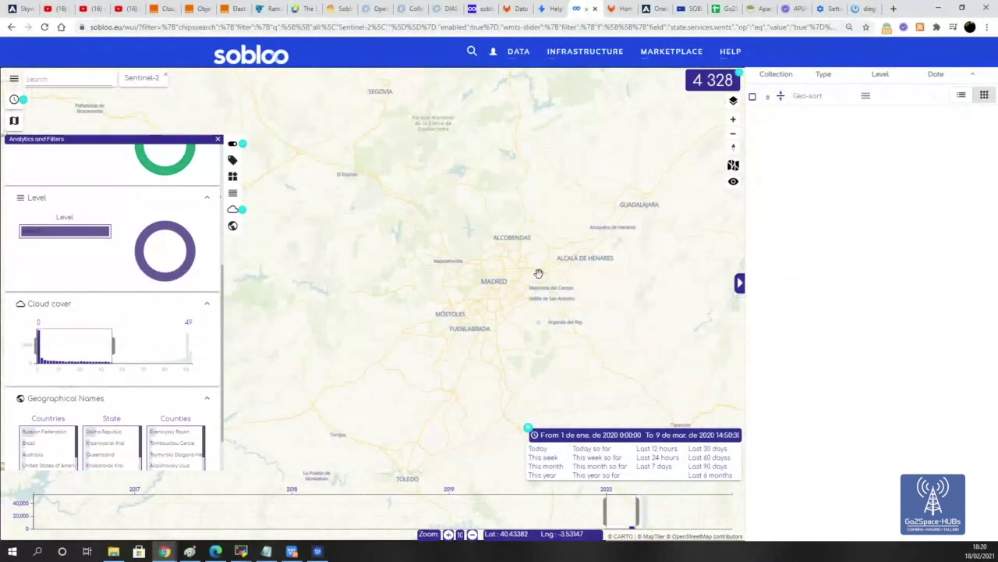
{"action": "scroll", "coordinate": [538, 273], "scroll_direction": "up", "scroll_amount": 1}
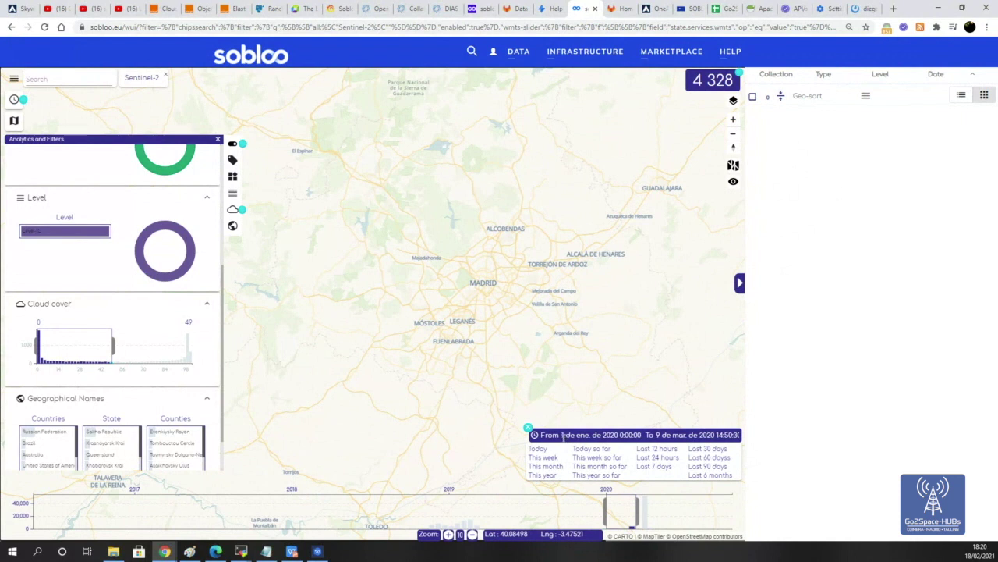
{"action": "scroll", "coordinate": [143, 219], "scroll_direction": "up", "scroll_amount": 2}
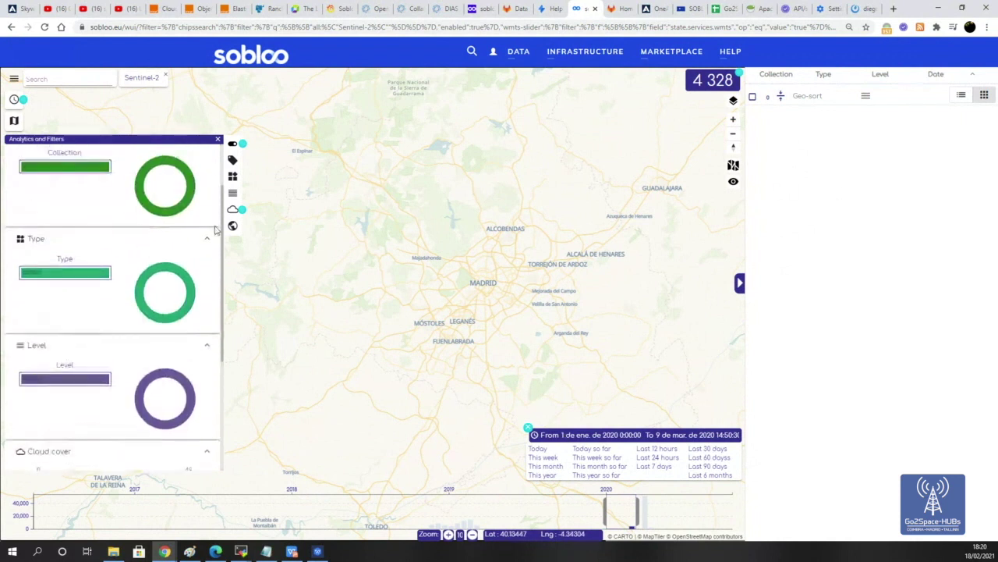
{"action": "scroll", "coordinate": [671, 284], "scroll_direction": "down", "scroll_amount": 5}
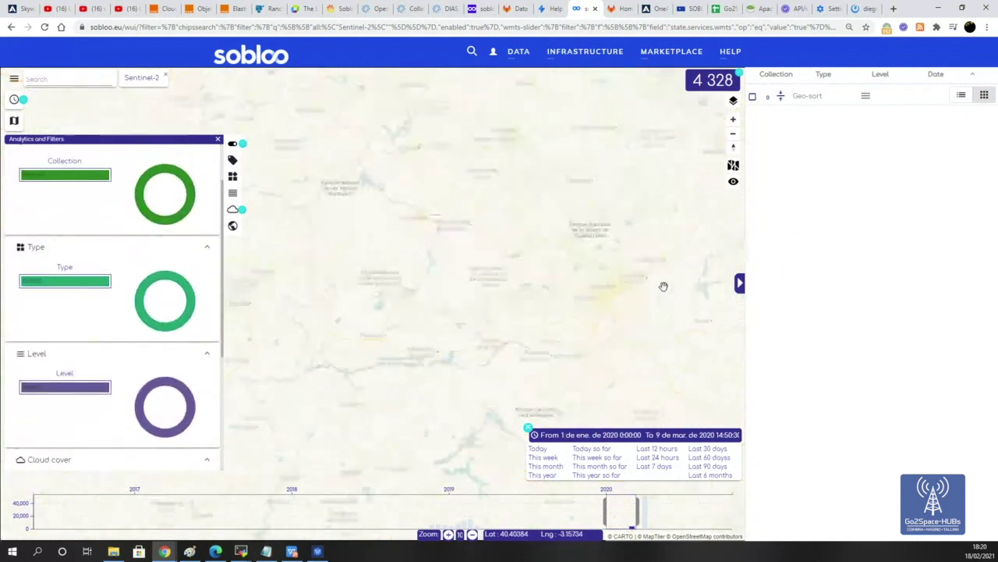
{"action": "left_click_drag", "start_coordinate": [663, 285], "coordinate": [473, 272]}
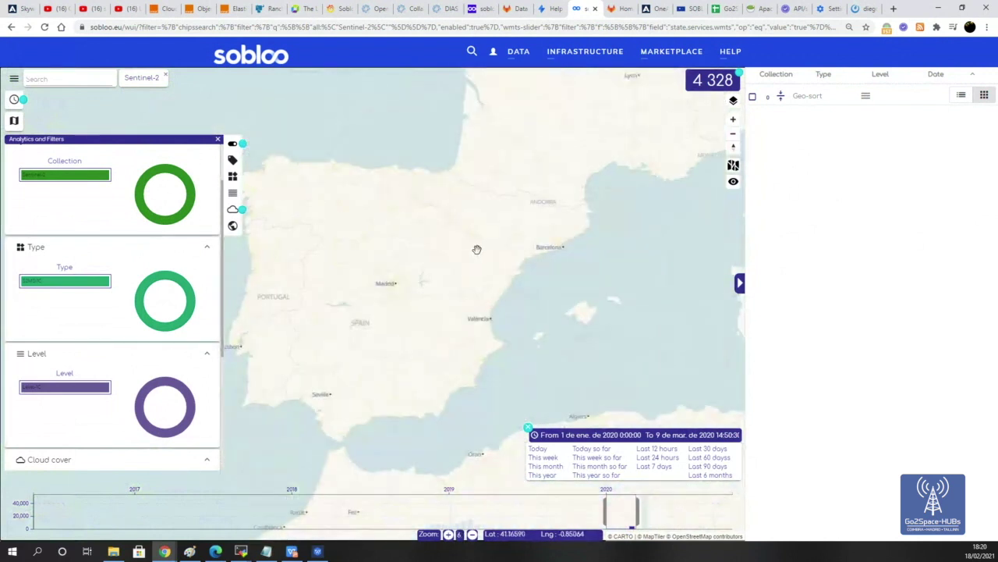
{"action": "left_click_drag", "start_coordinate": [767, 126], "coordinate": [882, 125]}
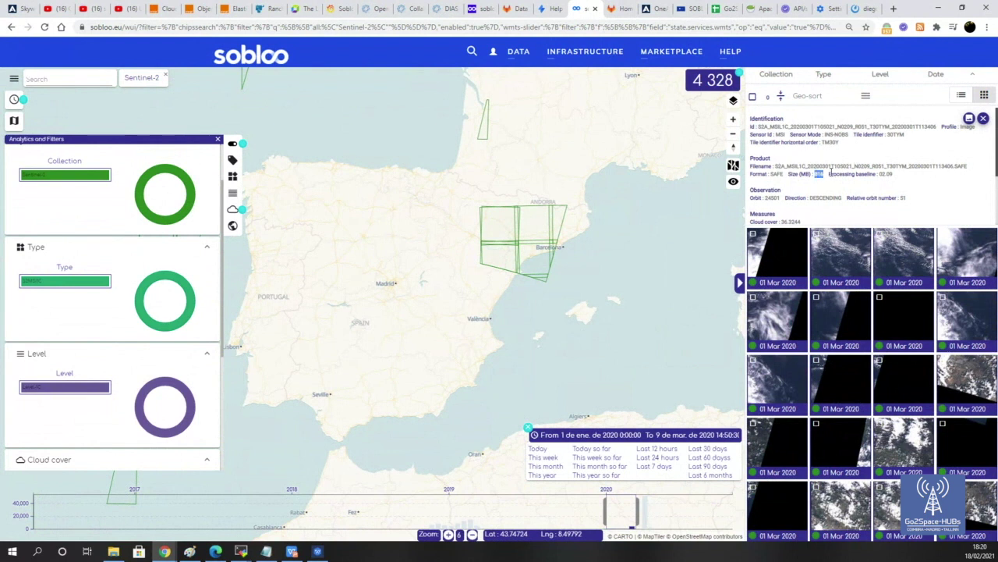
{"action": "triple_click", "coordinate": [826, 166]}
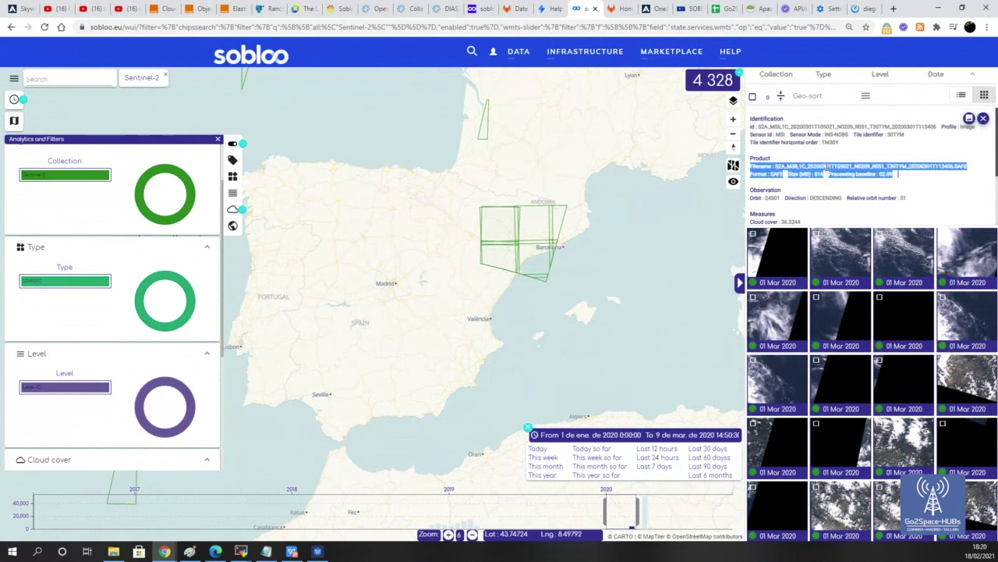
{"action": "left_click", "coordinate": [824, 166]}
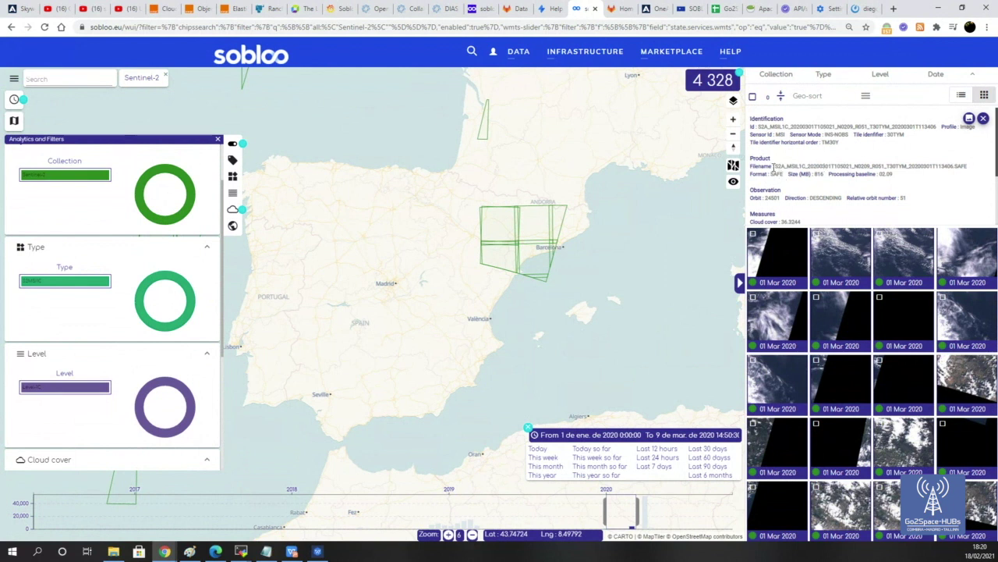
{"action": "scroll", "coordinate": [803, 166], "scroll_direction": "down", "scroll_amount": 2}
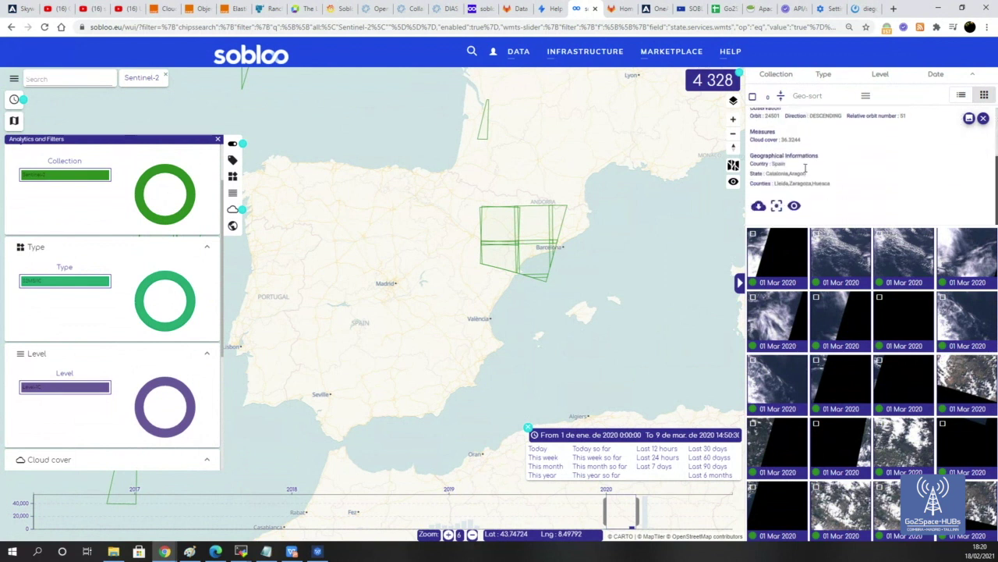
Display the T30TYM product's WMTS imagery on the map and inspect it up close.
{"action": "left_click", "coordinate": [795, 206]}
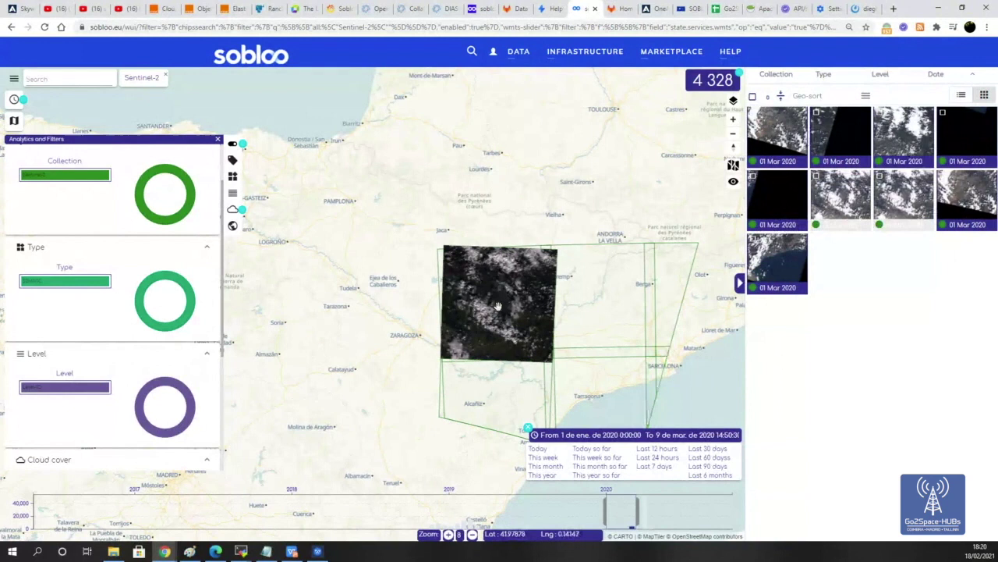
{"action": "scroll", "coordinate": [125, 230], "scroll_direction": "up", "scroll_amount": 2}
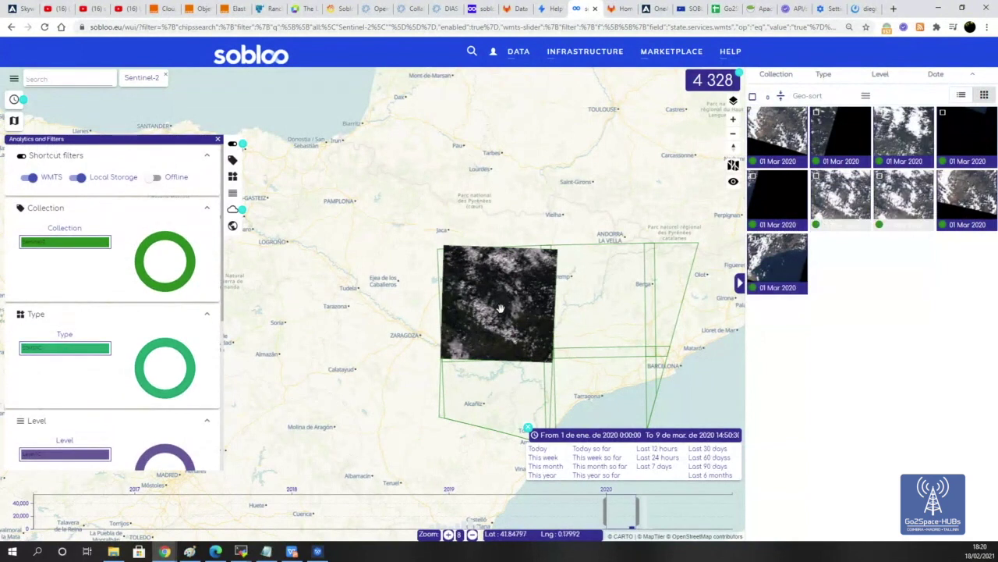
{"action": "scroll", "coordinate": [500, 307], "scroll_direction": "up", "scroll_amount": 3}
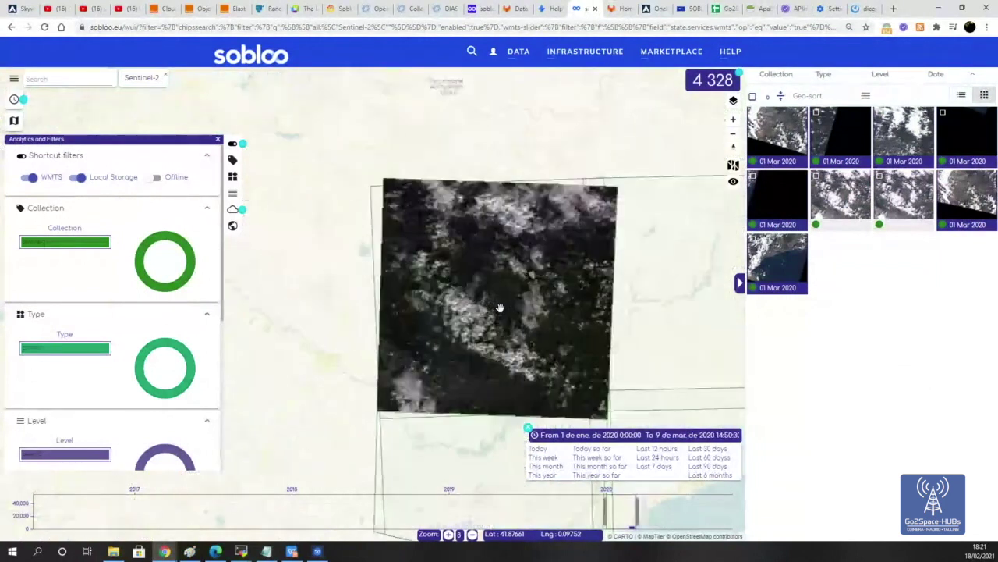
{"action": "scroll", "coordinate": [500, 306], "scroll_direction": "up", "scroll_amount": 2}
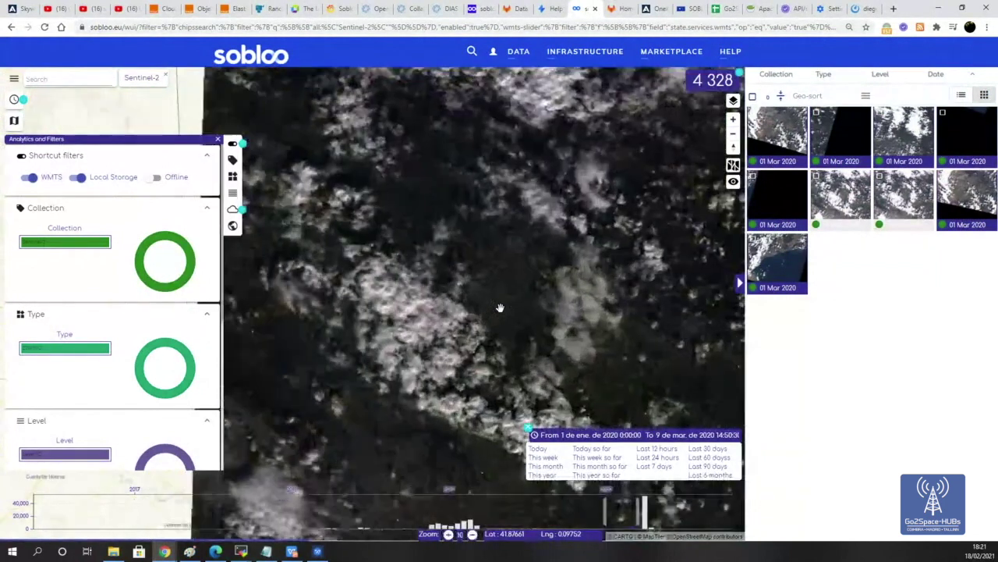
Return the map to northeastern Spain and open the preview of the first 1 March 2020 product with its details.
{"action": "scroll", "coordinate": [500, 307], "scroll_direction": "down", "scroll_amount": 2}
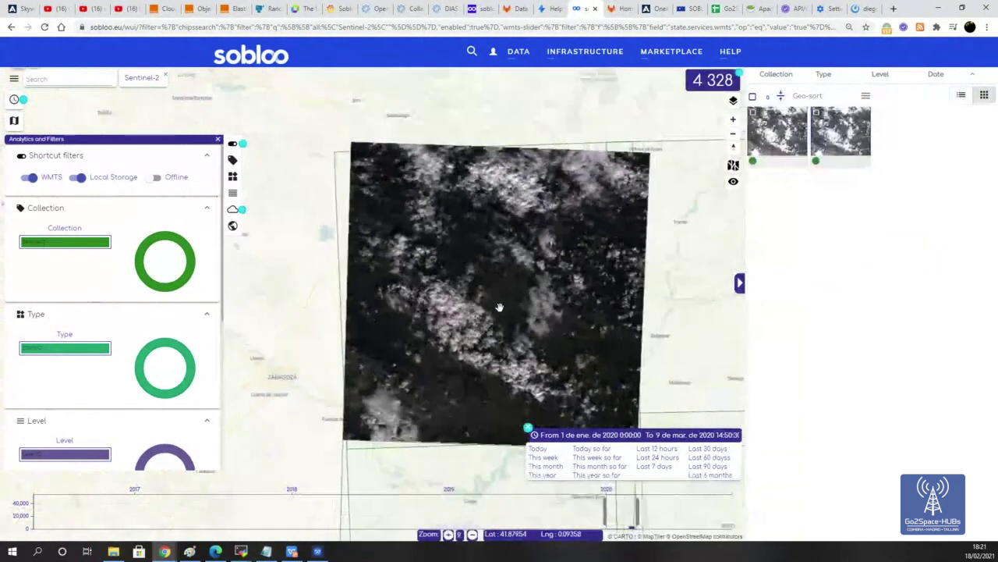
{"action": "scroll", "coordinate": [500, 306], "scroll_direction": "down", "scroll_amount": 1}
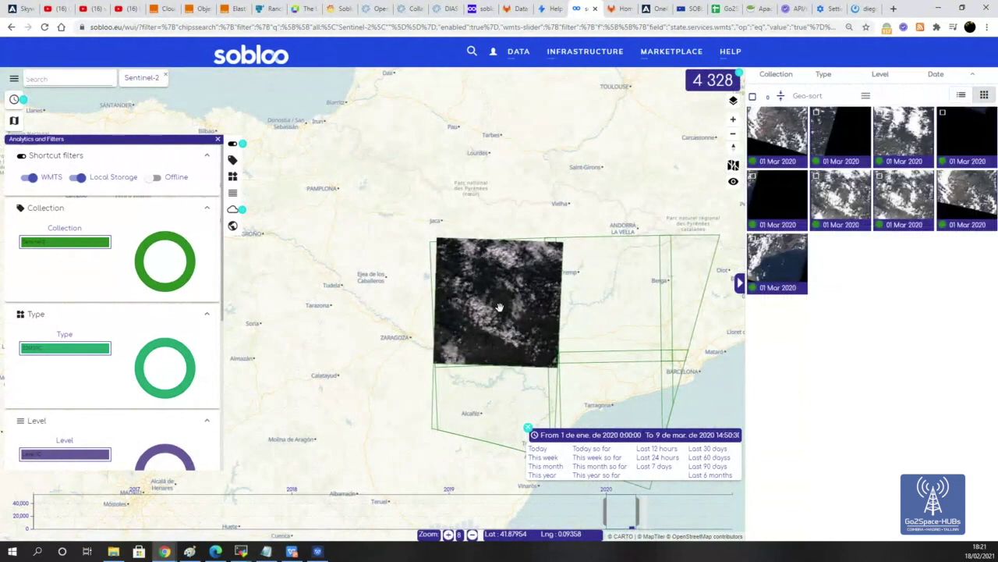
{"action": "scroll", "coordinate": [500, 307], "scroll_direction": "up", "scroll_amount": 1}
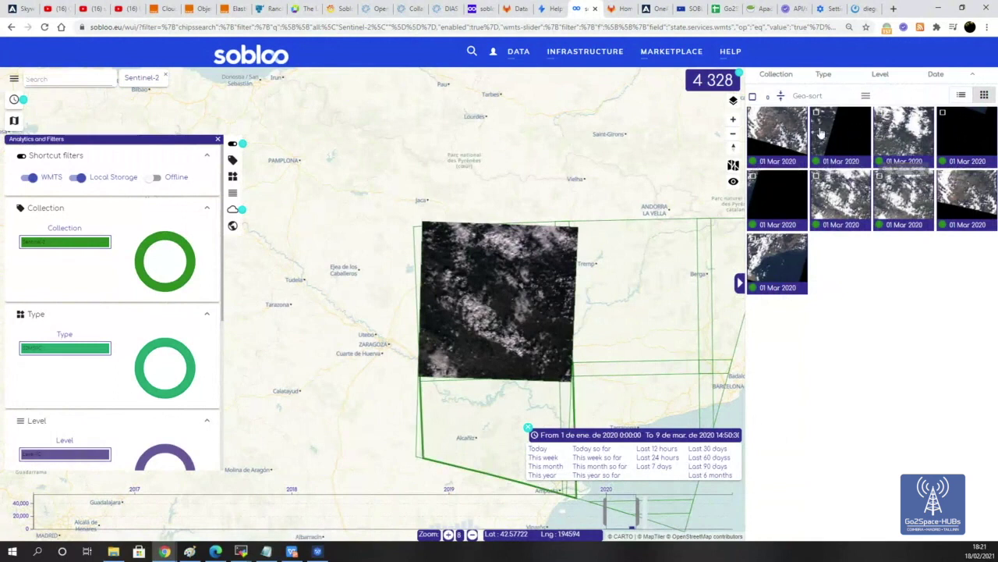
{"action": "left_click", "coordinate": [767, 127]}
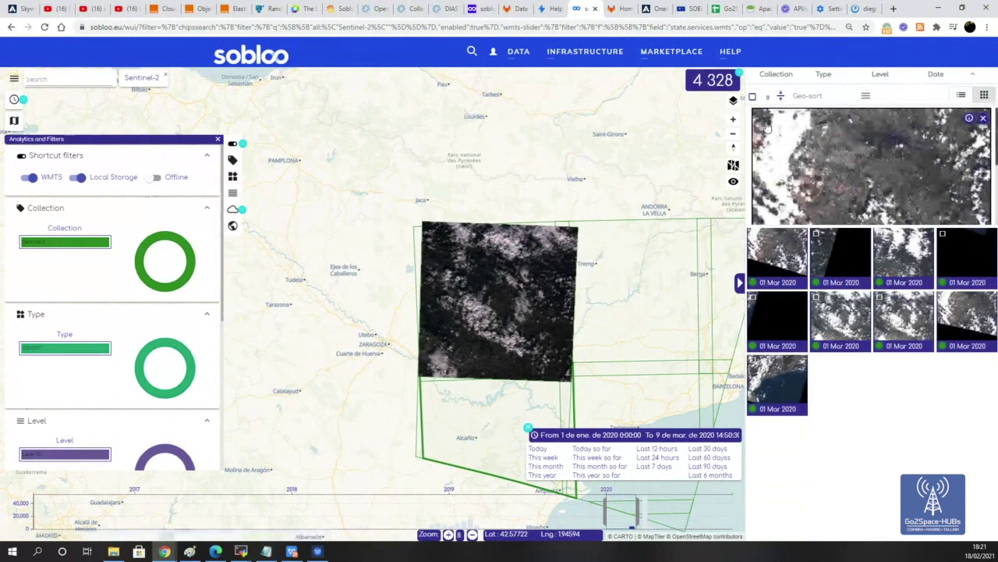
{"action": "left_click", "coordinate": [968, 120]}
{"action": "left_click", "coordinate": [970, 120]}
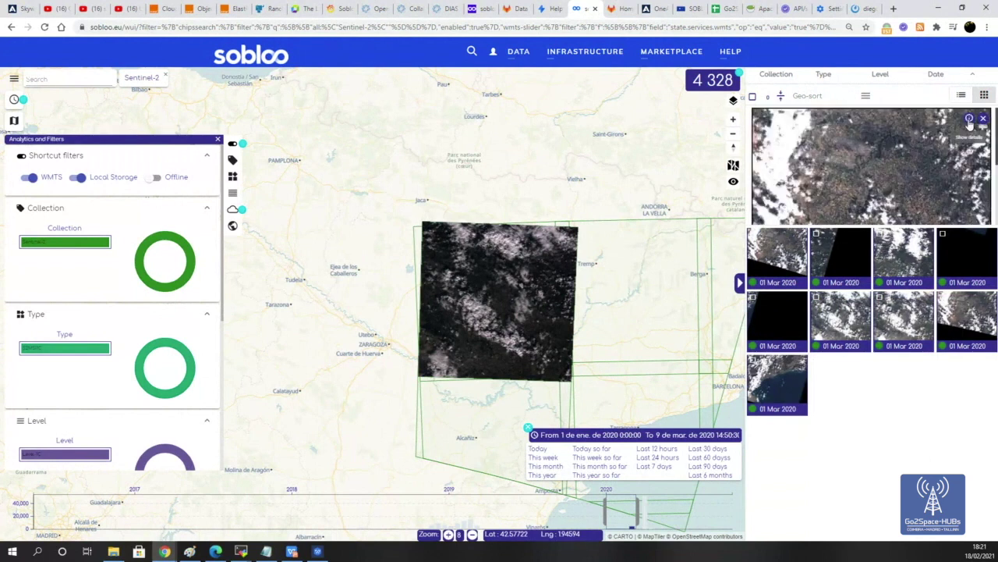
{"action": "left_click", "coordinate": [969, 119]}
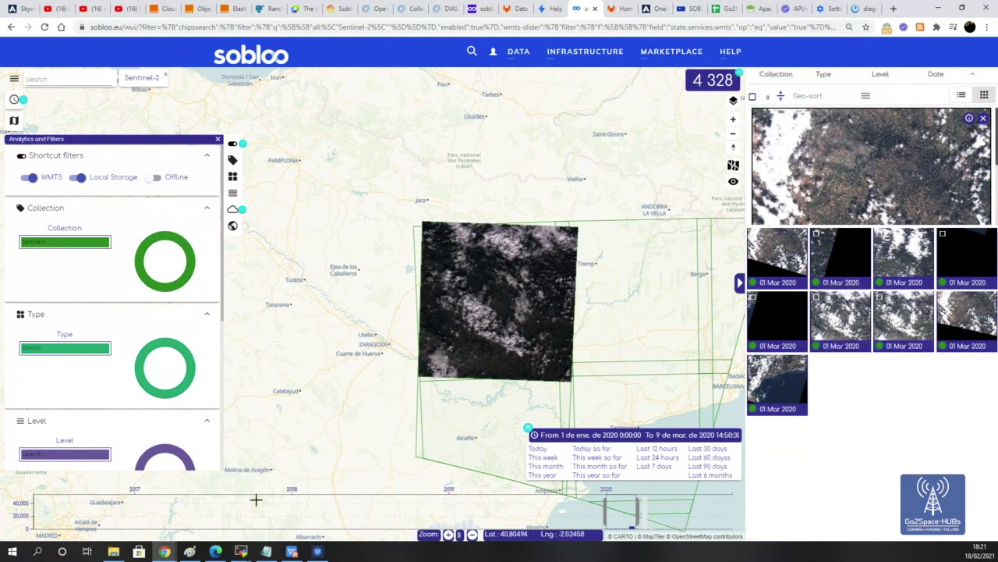
Extend the start of the time range back to 13 July 2019 and add Spain as a search filter.
{"action": "left_click_drag", "start_coordinate": [605, 511], "coordinate": [531, 497]}
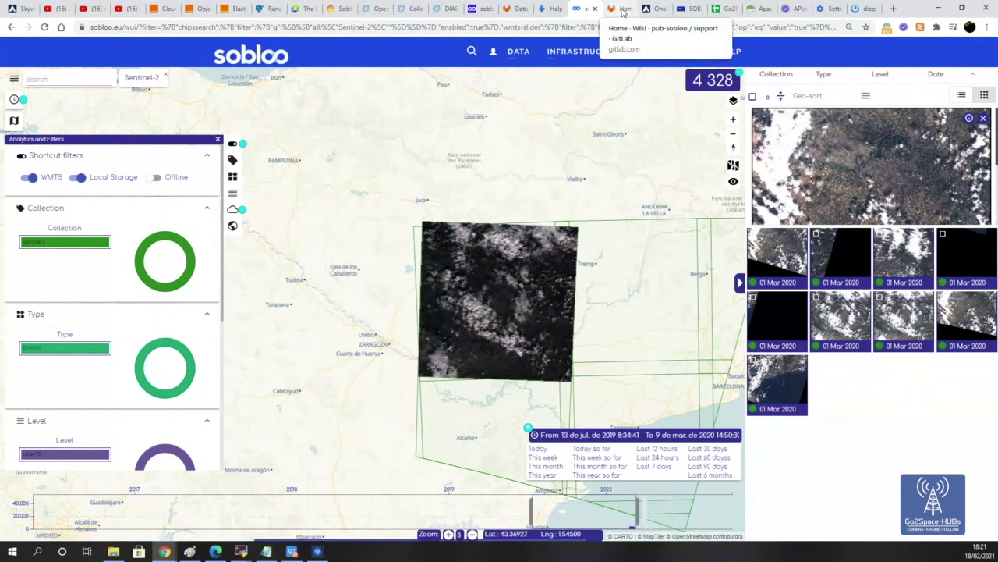
{"action": "left_click", "coordinate": [72, 79]}
{"action": "type", "text": "Spain"}
{"action": "key", "text": "Return"}
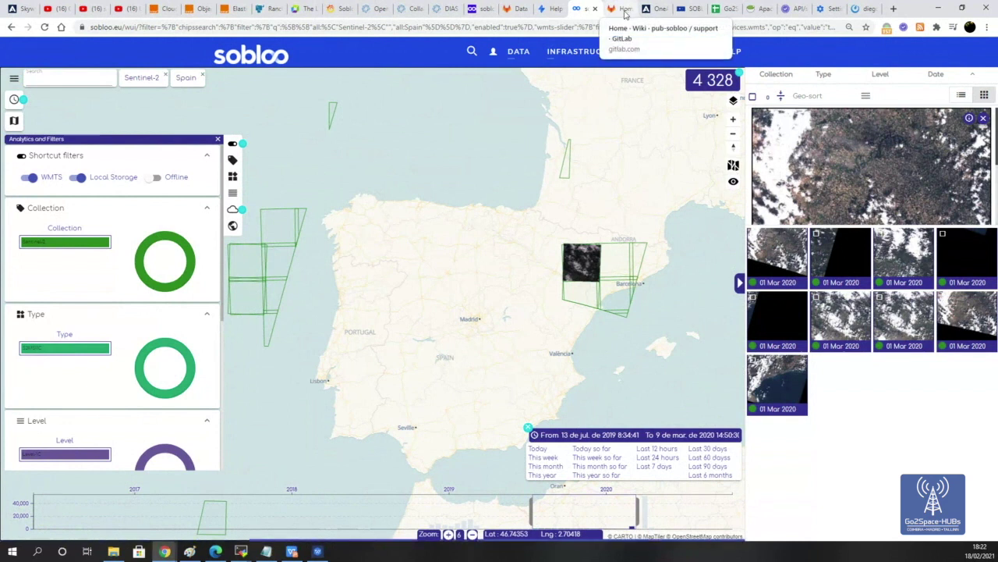
Examine the observation, cloud cover and geographical details of the previewed product.
{"action": "left_click", "coordinate": [971, 119]}
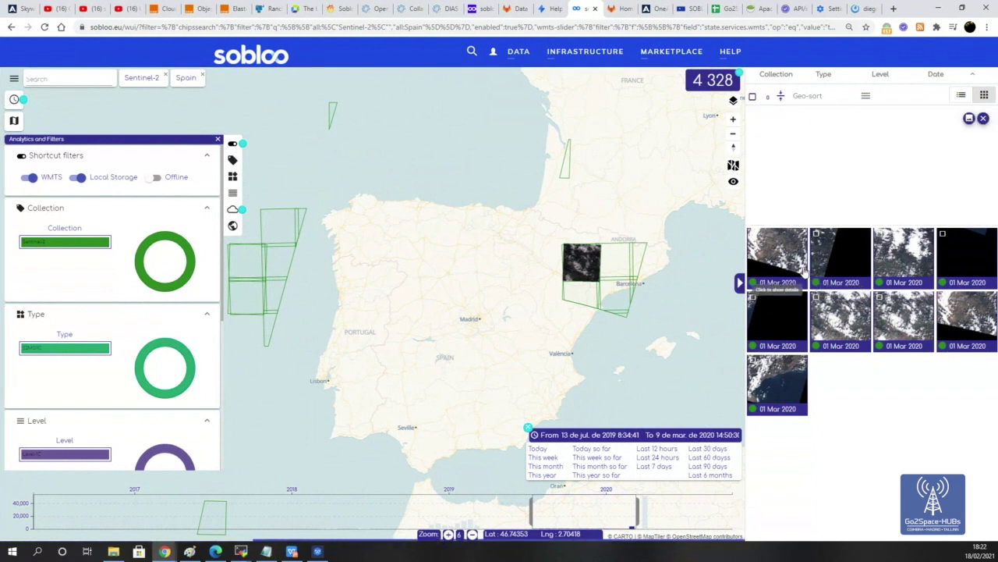
{"action": "scroll", "coordinate": [811, 195], "scroll_direction": "down", "scroll_amount": 3}
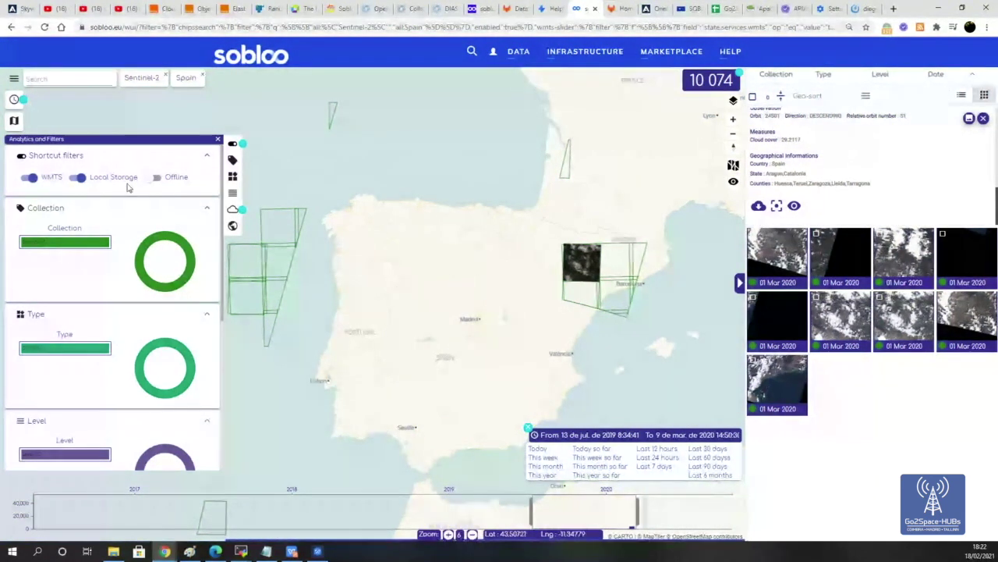
Clear the Sentinel-2 and Spain search terms together with the WMTS and Local Storage filters, and pick the Sentinel-2 collection.
{"action": "left_click", "coordinate": [164, 74]}
{"action": "left_click", "coordinate": [151, 76]}
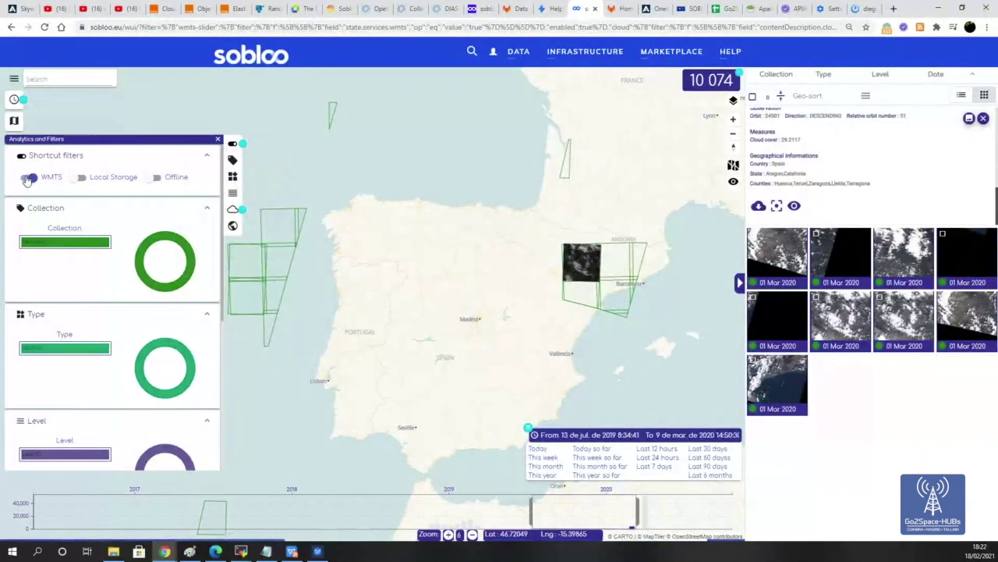
{"action": "left_click", "coordinate": [89, 244]}
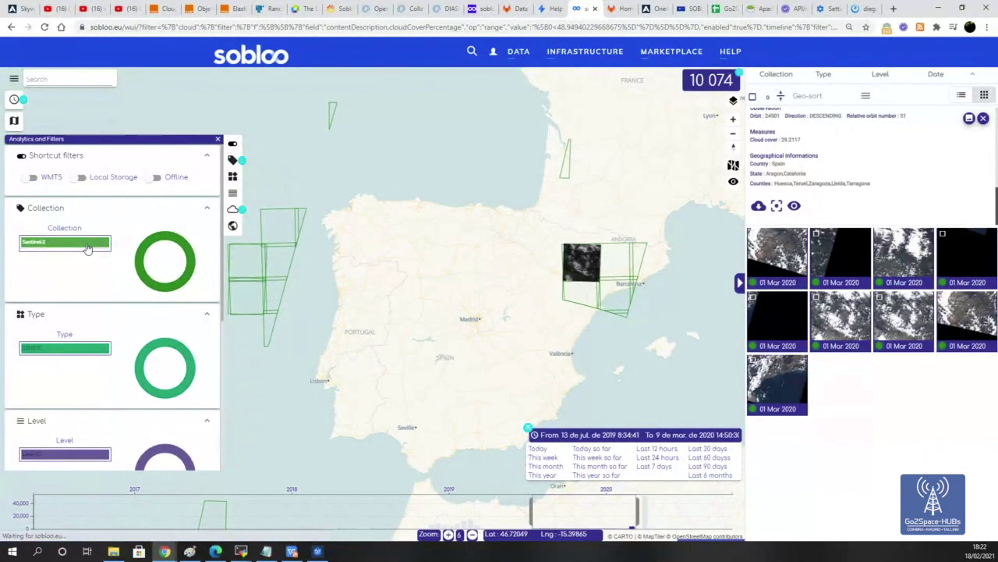
{"action": "left_click", "coordinate": [492, 9]}
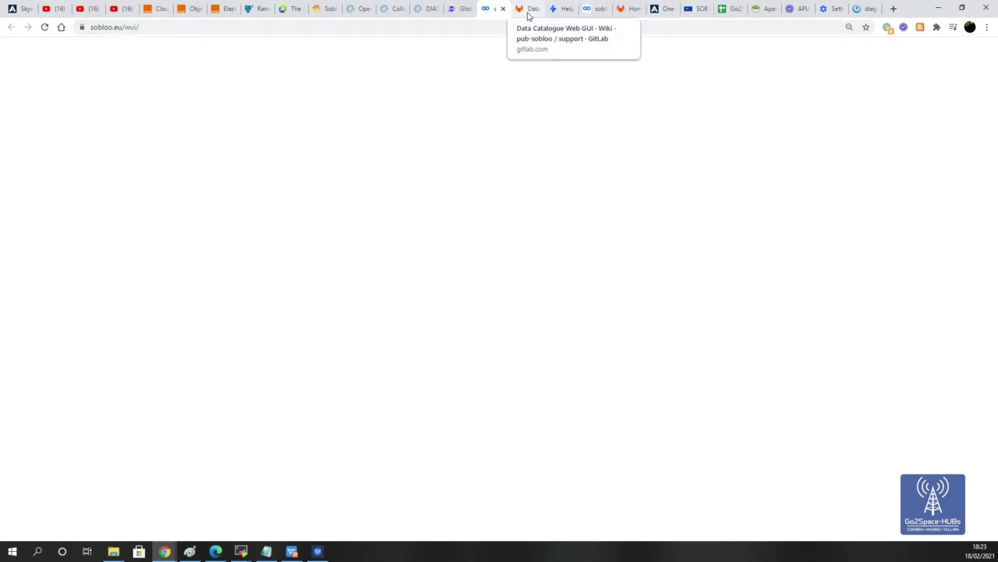
{"action": "left_click", "coordinate": [555, 14]}
{"action": "left_click", "coordinate": [593, 14]}
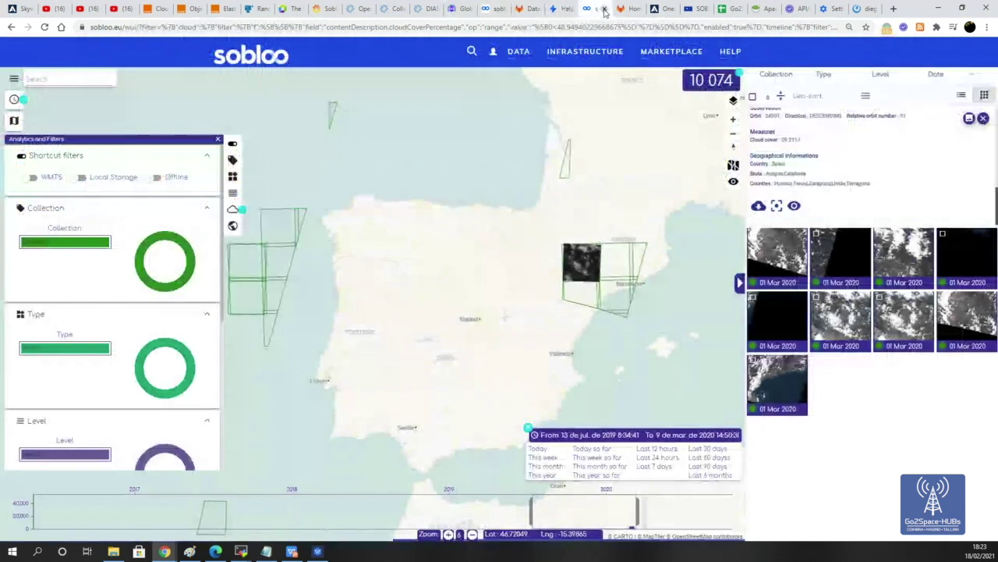
Start downloading the 1 March 2020 S2A_MSIL1C product archive, close its preview and cancel the download.
{"action": "left_click", "coordinate": [759, 207]}
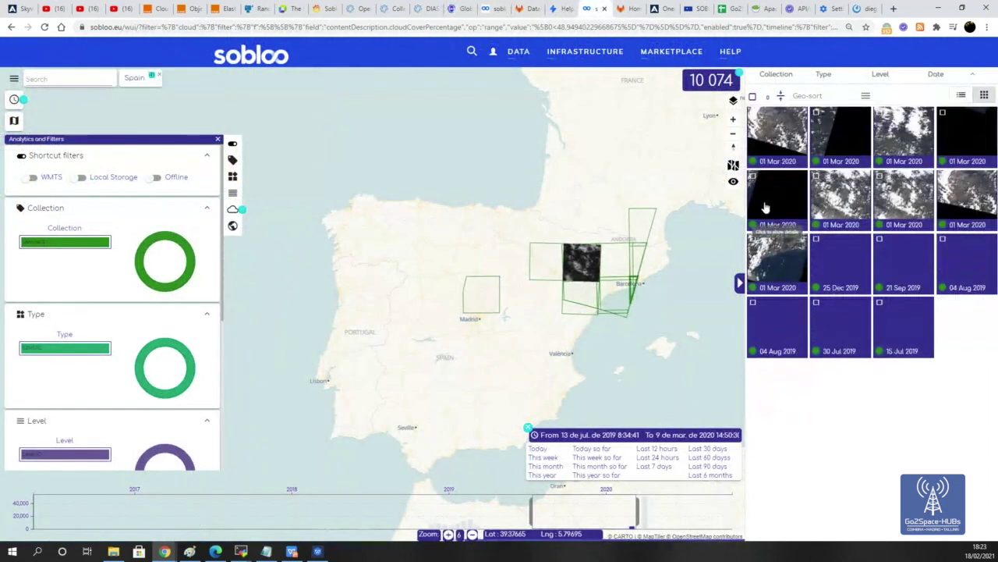
{"action": "left_click", "coordinate": [770, 144]}
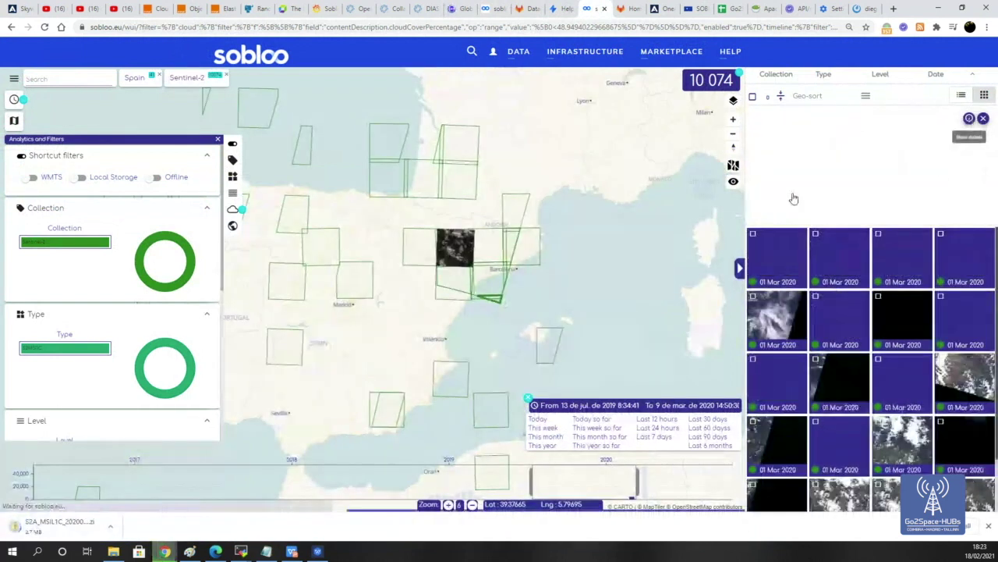
{"action": "left_click", "coordinate": [983, 118]}
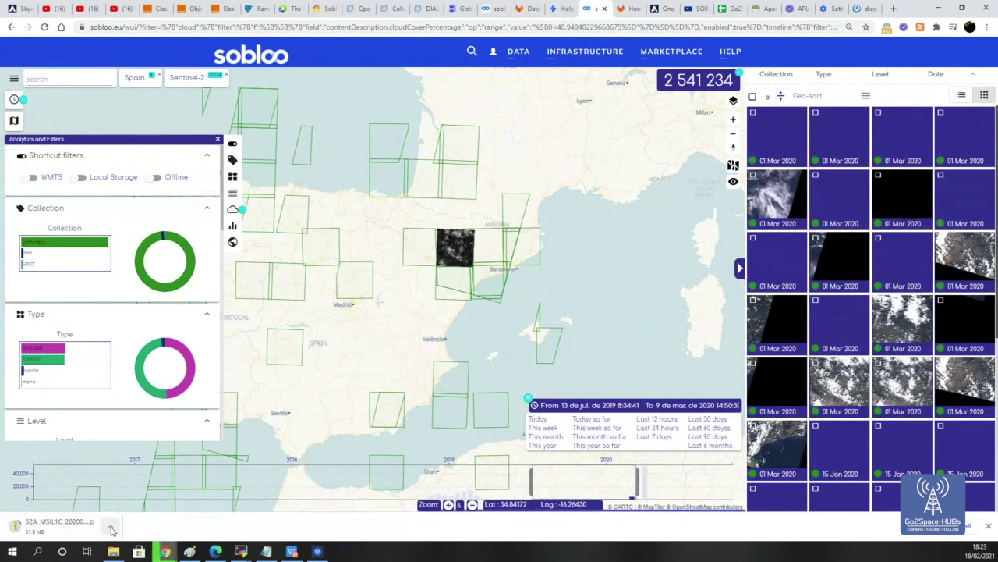
{"action": "left_click", "coordinate": [112, 530]}
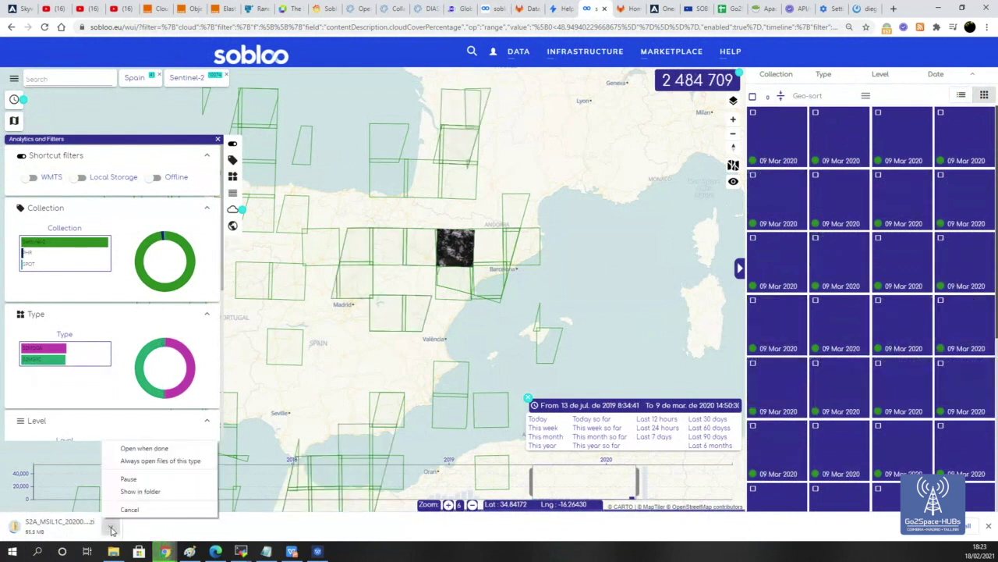
{"action": "left_click", "coordinate": [125, 508]}
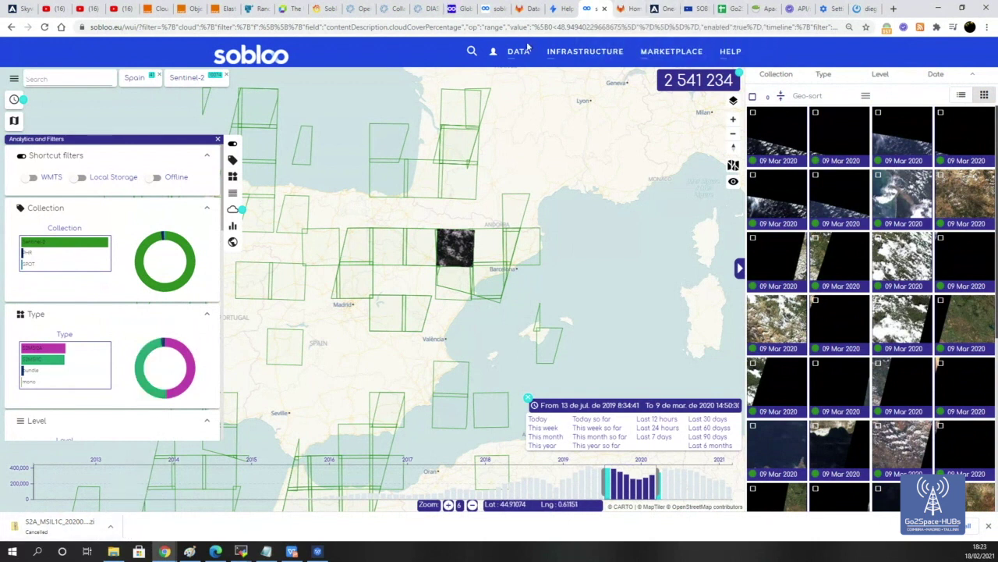
Open the Authentication tutorial in the sobloo GitLab wiki and read through its sign-in and profile registration instructions.
{"action": "left_click", "coordinate": [493, 54]}
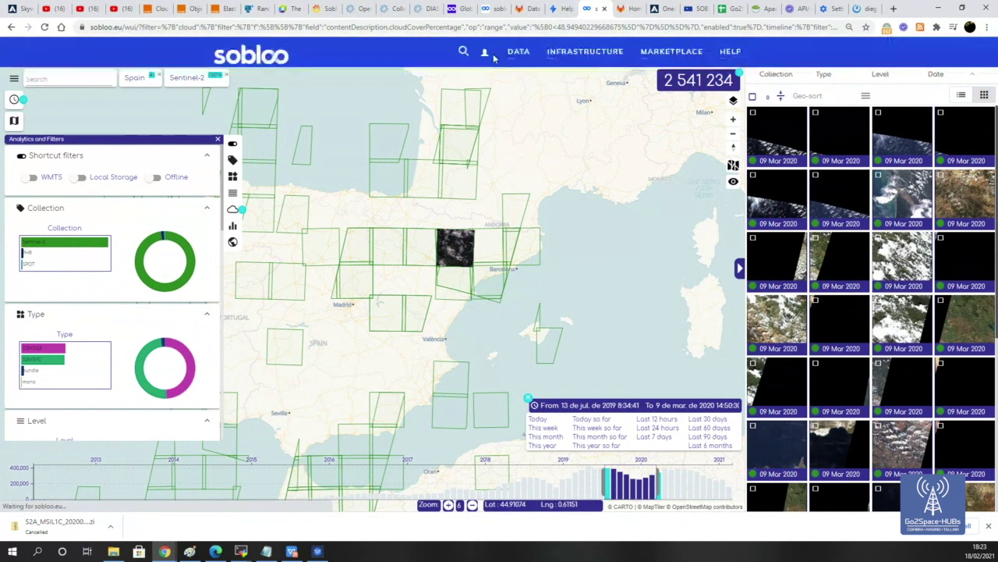
{"action": "left_click", "coordinate": [532, 10]}
{"action": "left_click", "coordinate": [28, 311]}
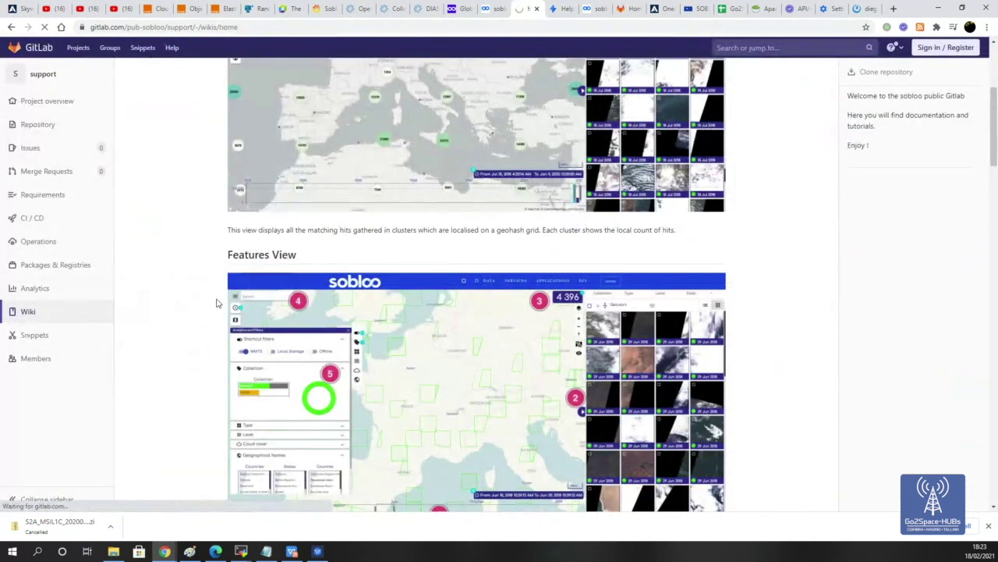
{"action": "left_click", "coordinate": [295, 203]}
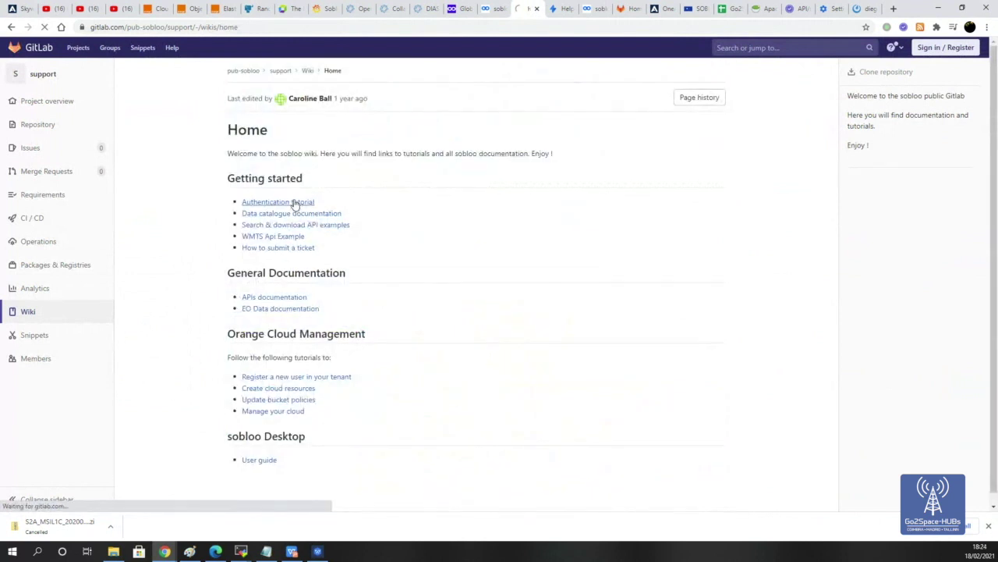
{"action": "scroll", "coordinate": [326, 270], "scroll_direction": "down", "scroll_amount": 3}
{"action": "scroll", "coordinate": [325, 269], "scroll_direction": "down", "scroll_amount": 9}
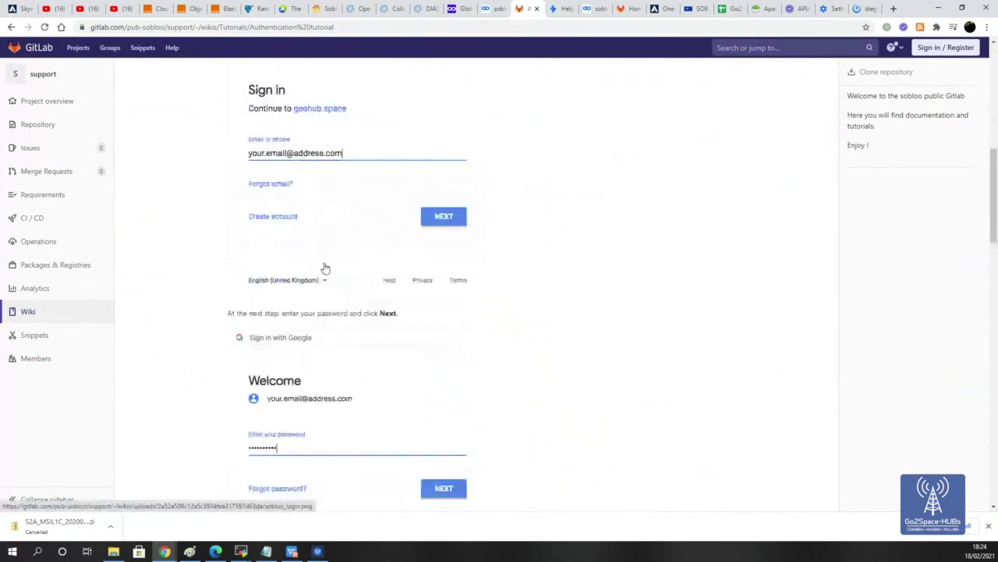
{"action": "scroll", "coordinate": [336, 304], "scroll_direction": "down", "scroll_amount": 7}
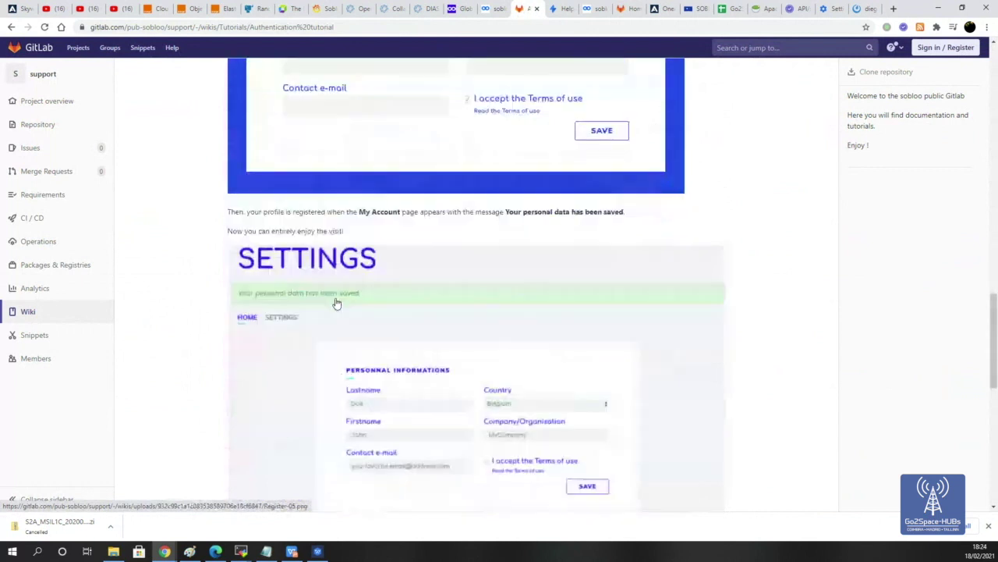
{"action": "scroll", "coordinate": [352, 448], "scroll_direction": "down", "scroll_amount": 3}
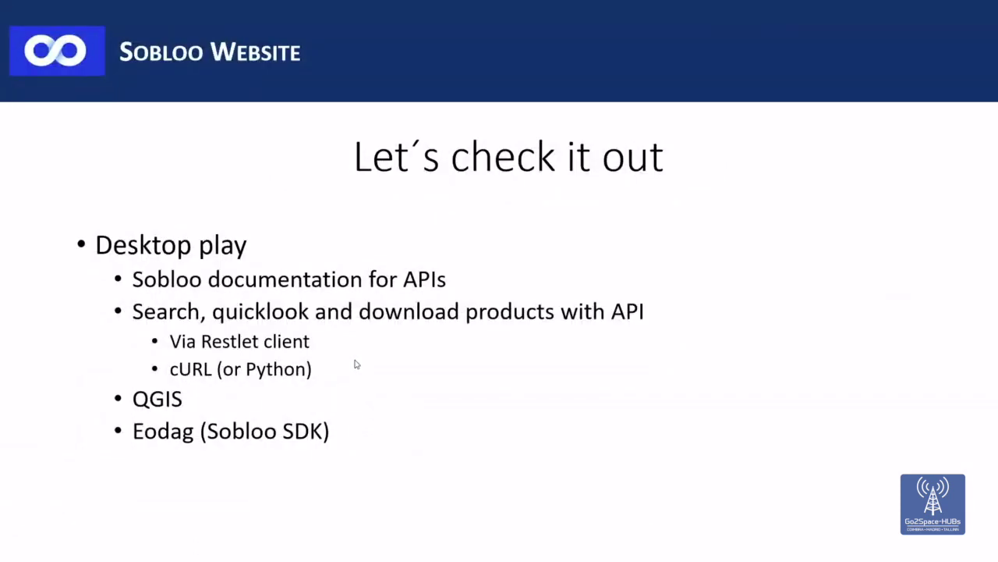
Switch from the slides back to the browser and bring up the sobloo remote desktop after glancing at OneAtlas.
{"action": "key", "text": "alt+Tab"}
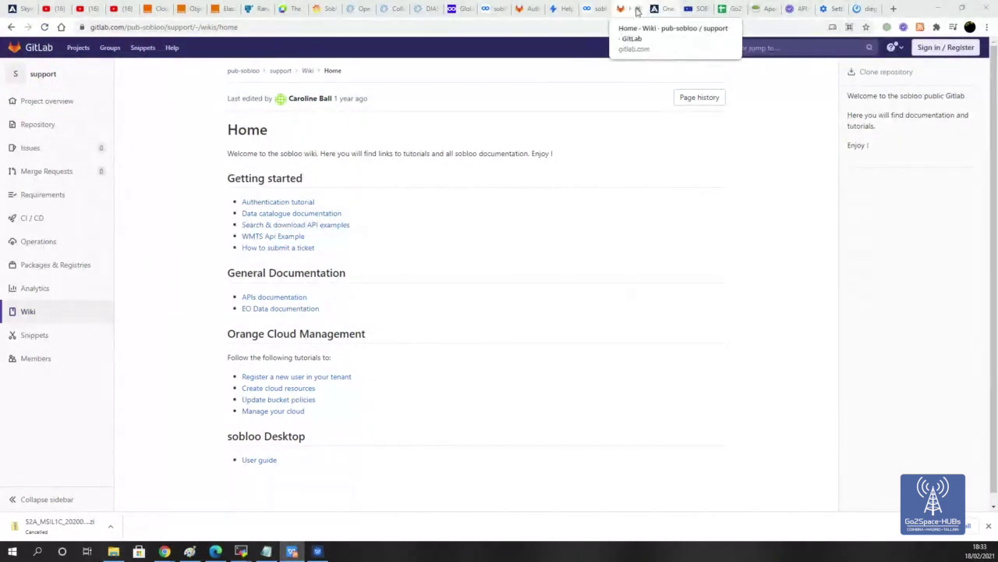
{"action": "left_click", "coordinate": [663, 9]}
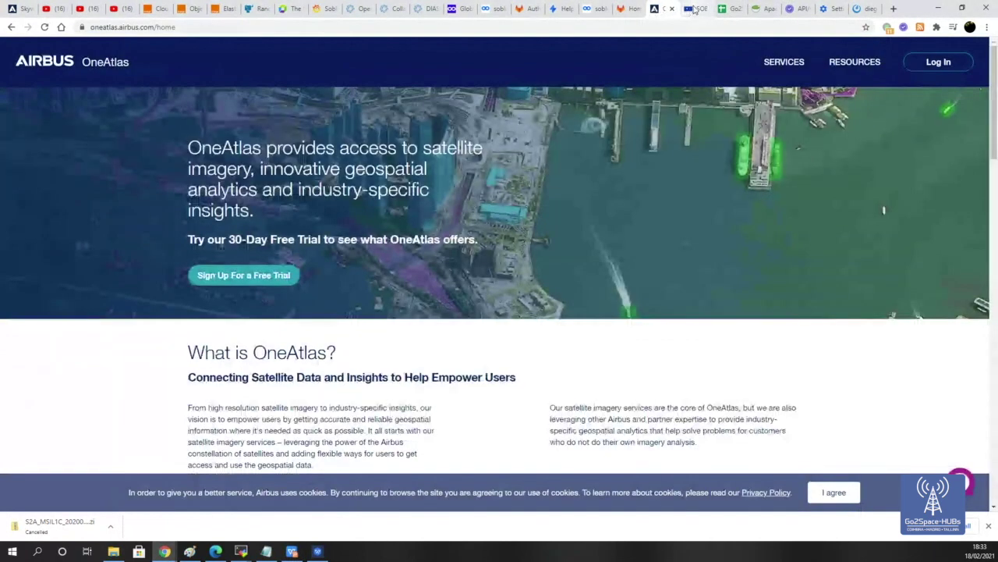
{"action": "left_click", "coordinate": [694, 8]}
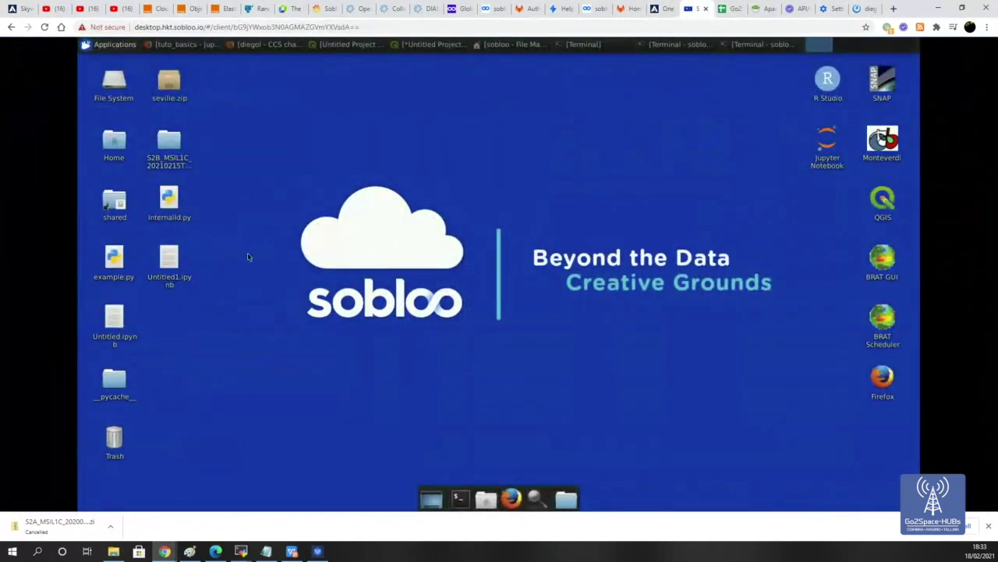
Review the Sobloo Desktop 1 and 2 sheets of the hackathon usage spreadsheet and bring up the Apache Guacamole login page.
{"action": "left_click", "coordinate": [731, 8]}
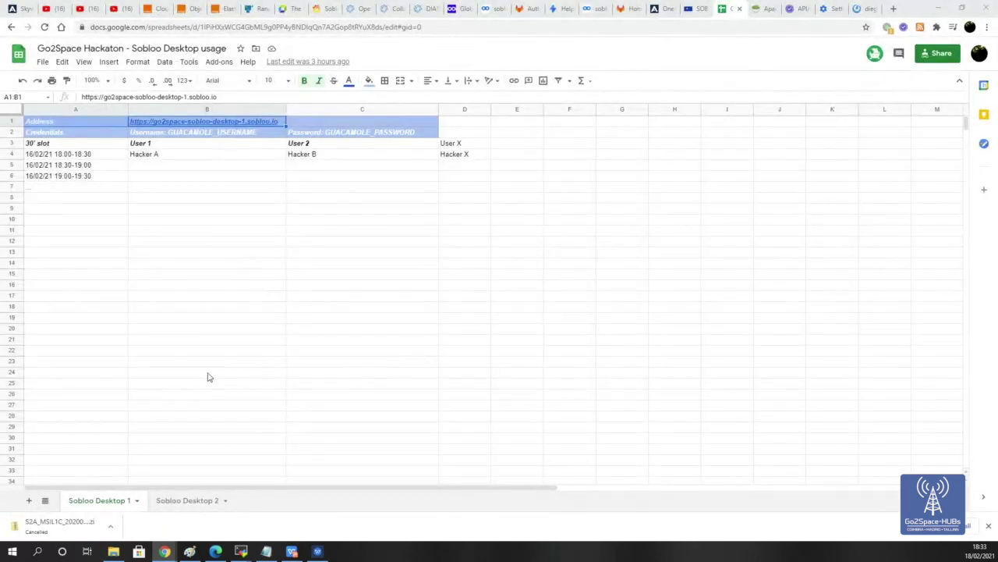
{"action": "left_click", "coordinate": [184, 500]}
{"action": "left_click", "coordinate": [107, 506]}
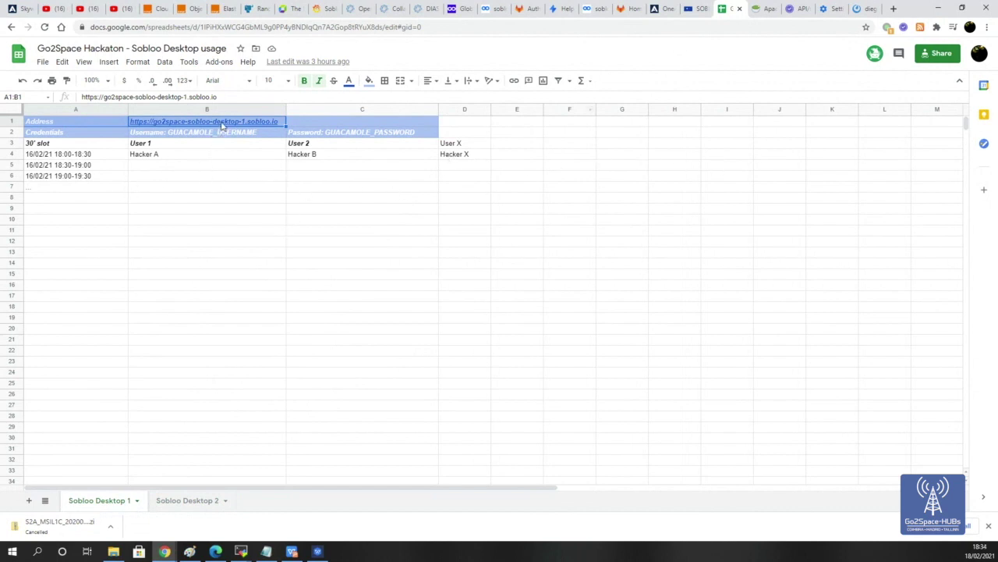
{"action": "mouse_move", "coordinate": [230, 128]}
{"action": "left_click", "coordinate": [767, 9]}
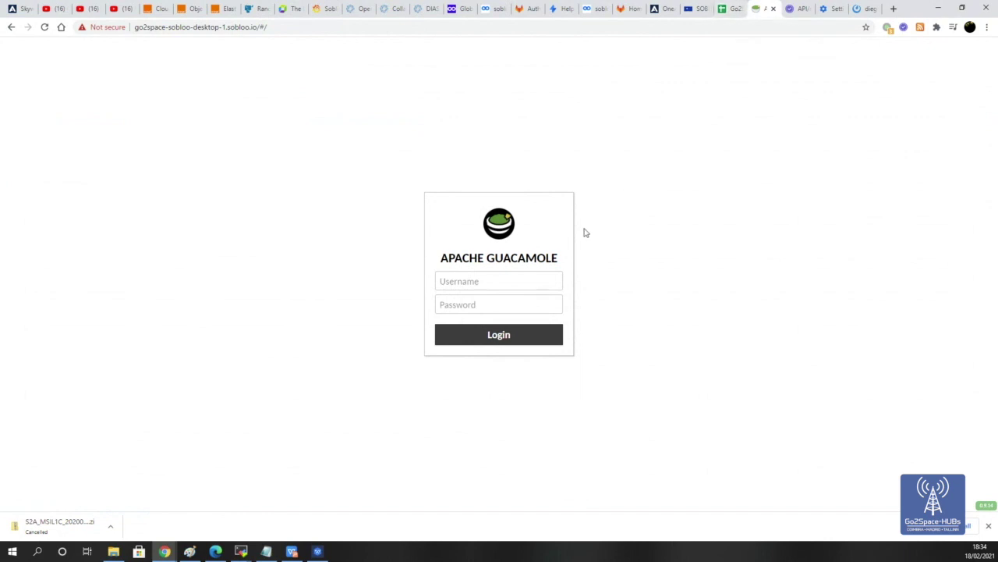
{"action": "left_click", "coordinate": [536, 281]}
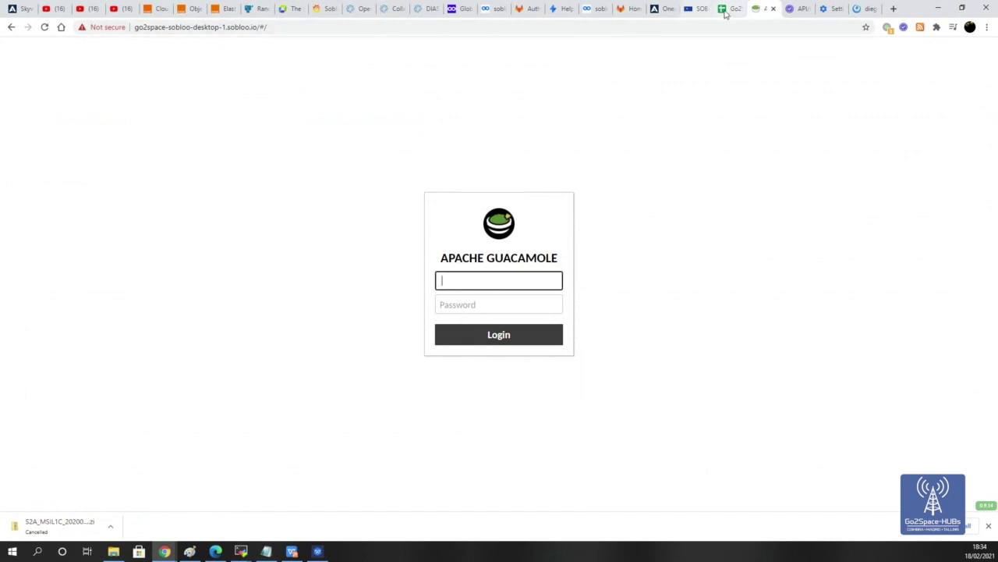
Return to the sobloo remote desktop and open the wiki's Search & download API examples in its Firefox browser.
{"action": "left_click", "coordinate": [699, 8]}
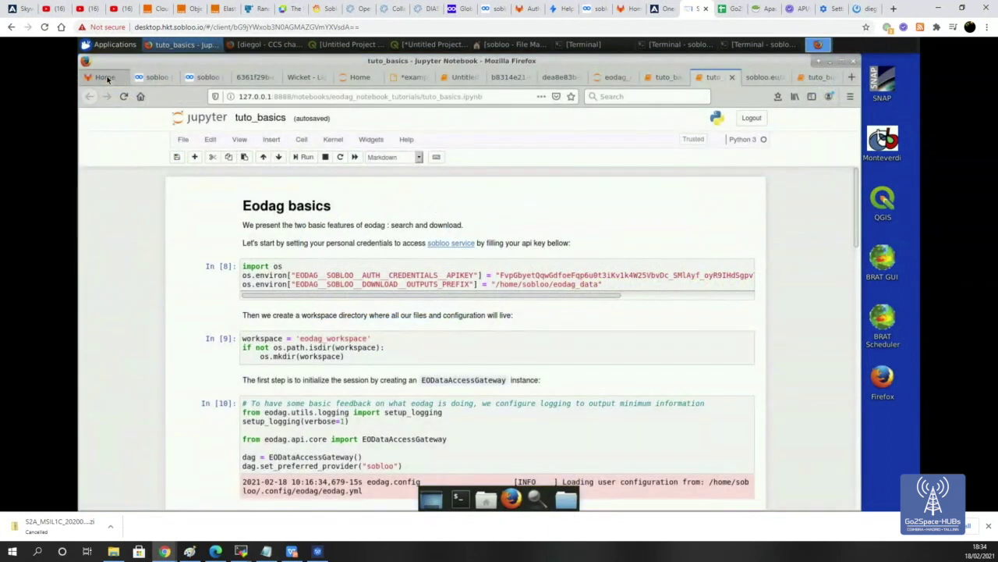
{"action": "left_click", "coordinate": [102, 76]}
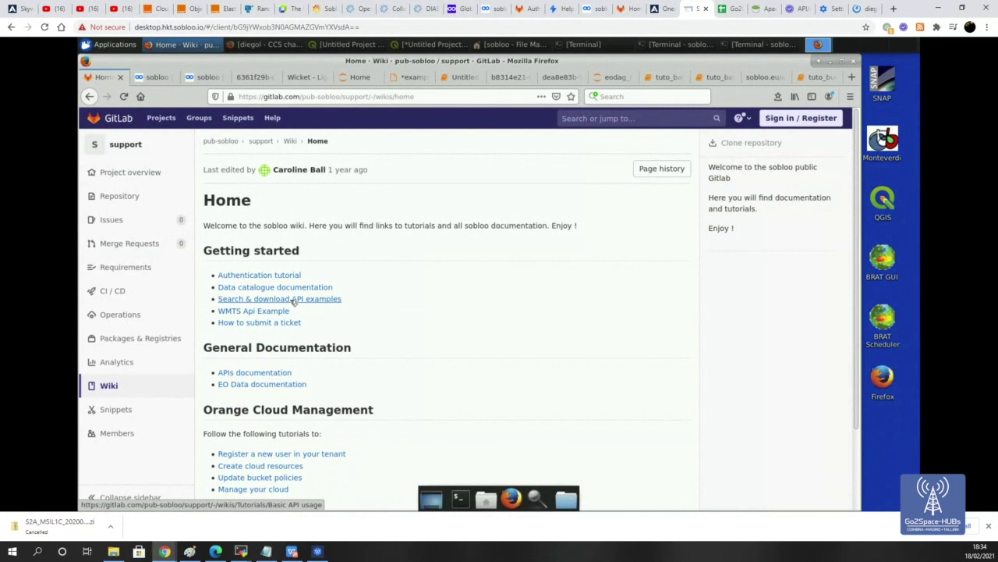
{"action": "left_click", "coordinate": [290, 301]}
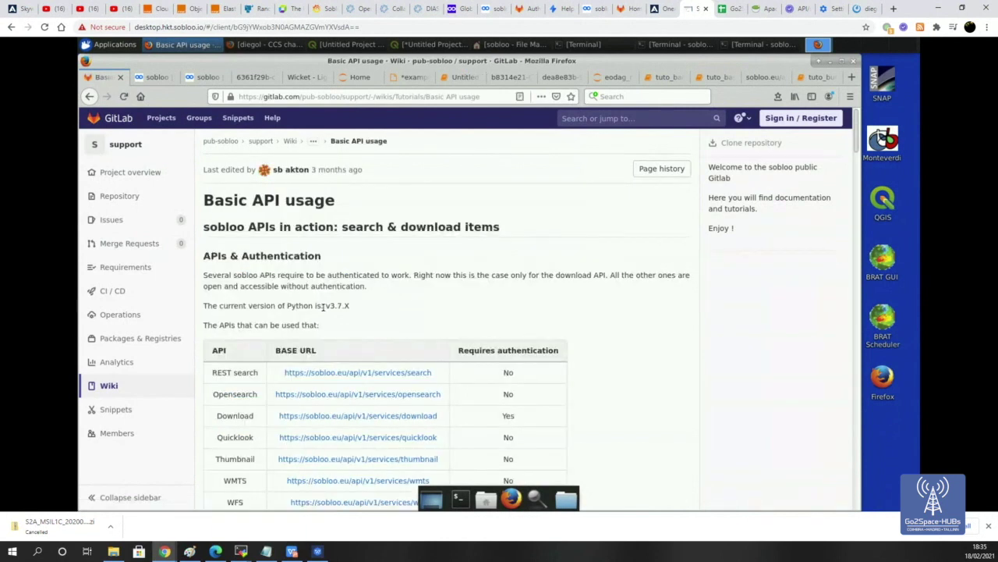
Read through the Basic API usage page: the API endpoint table, REST Search filter examples and the business key section.
{"action": "scroll", "coordinate": [323, 307], "scroll_direction": "down", "scroll_amount": 2}
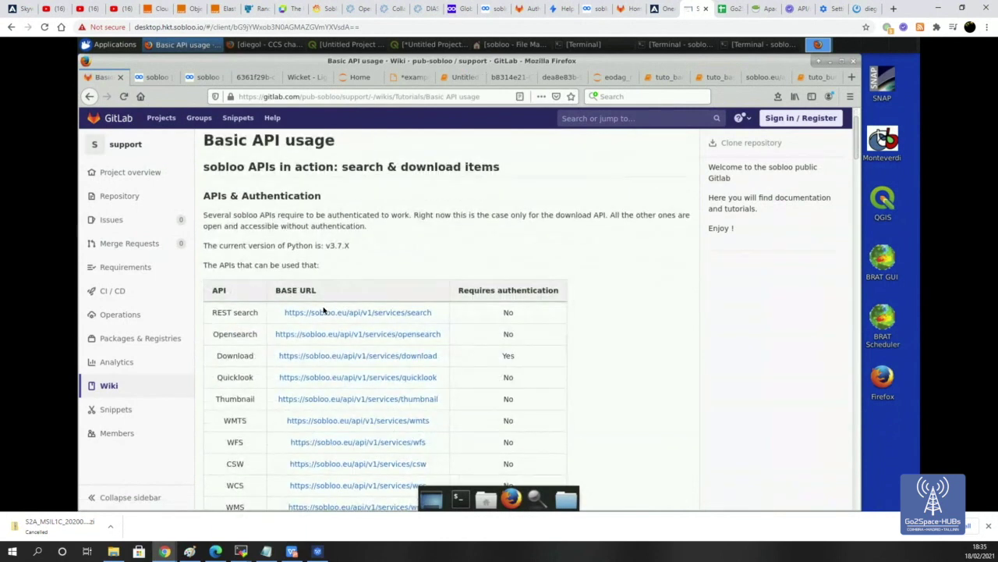
{"action": "scroll", "coordinate": [323, 310], "scroll_direction": "down", "scroll_amount": 3}
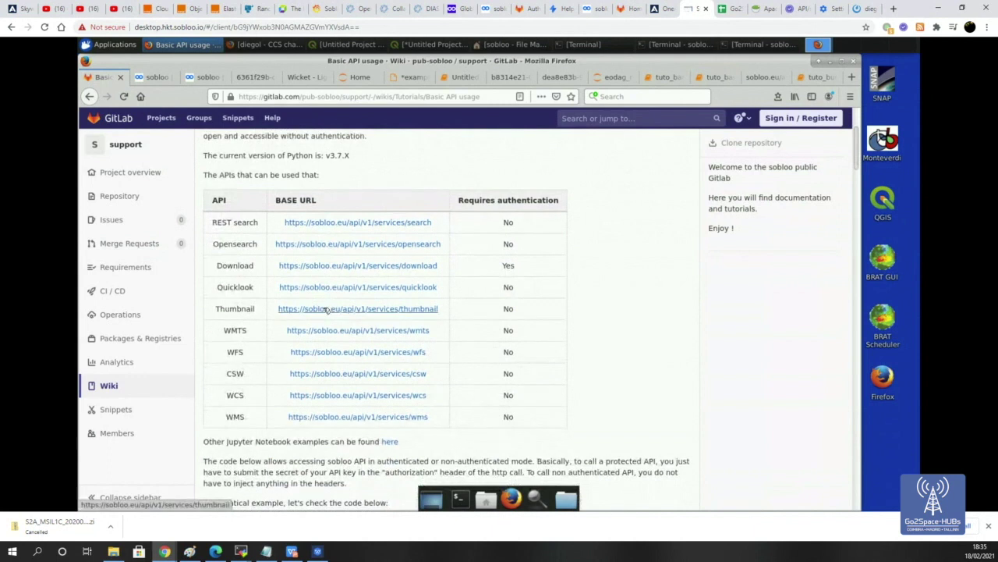
{"action": "scroll", "coordinate": [327, 309], "scroll_direction": "down", "scroll_amount": 1}
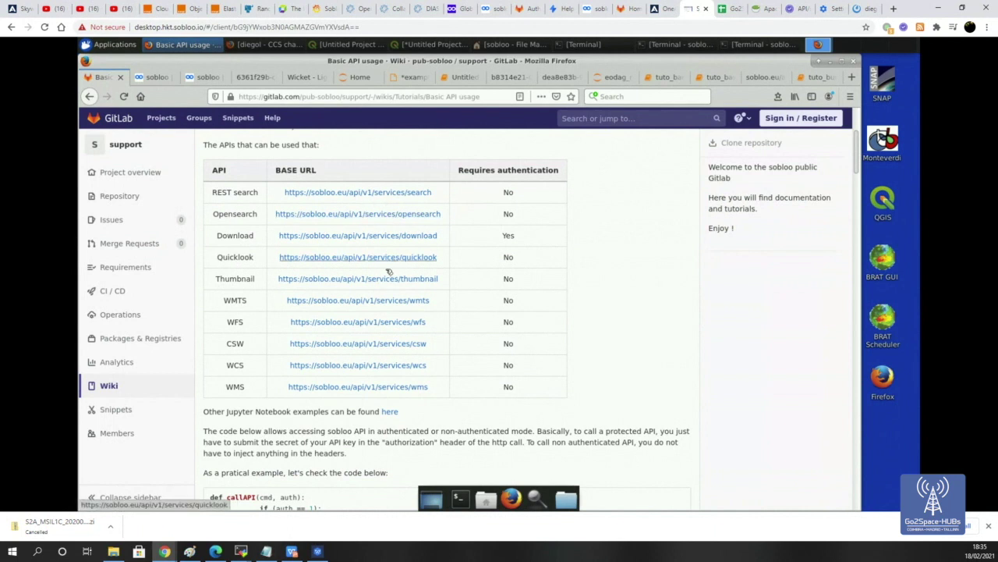
{"action": "scroll", "coordinate": [375, 290], "scroll_direction": "down", "scroll_amount": 1}
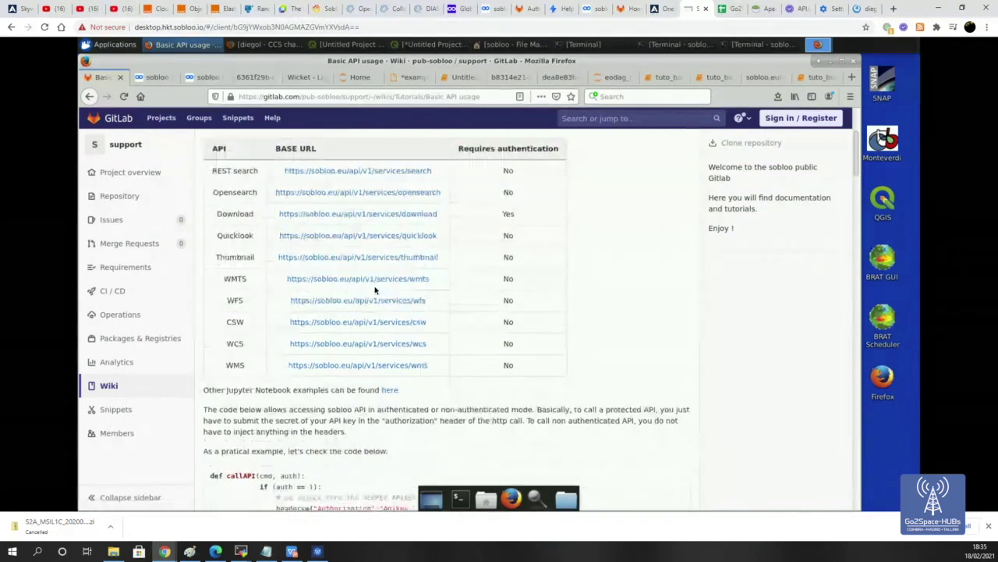
{"action": "scroll", "coordinate": [375, 290], "scroll_direction": "down", "scroll_amount": 1}
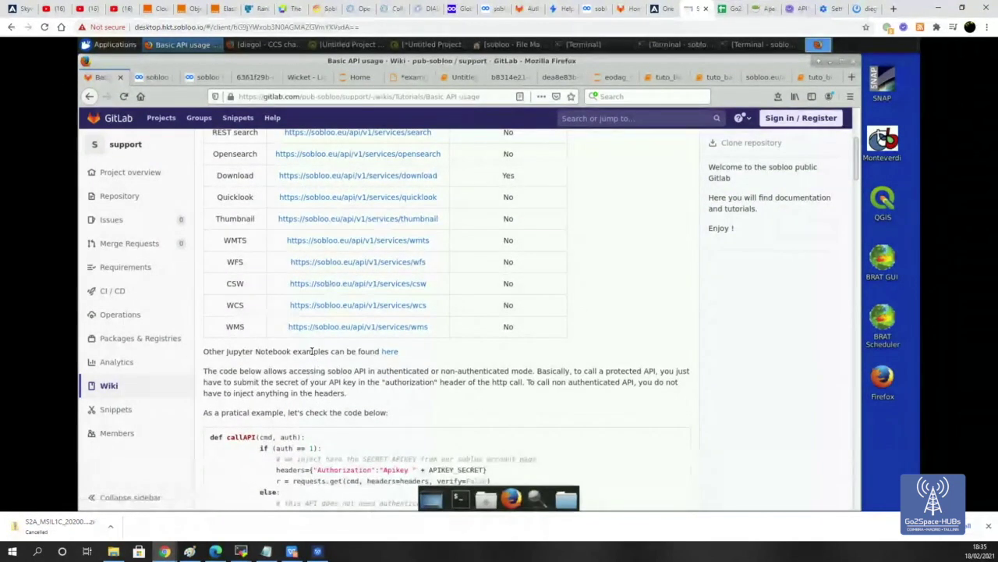
{"action": "scroll", "coordinate": [314, 357], "scroll_direction": "down", "scroll_amount": 5}
{"action": "scroll", "coordinate": [312, 351], "scroll_direction": "down", "scroll_amount": 15}
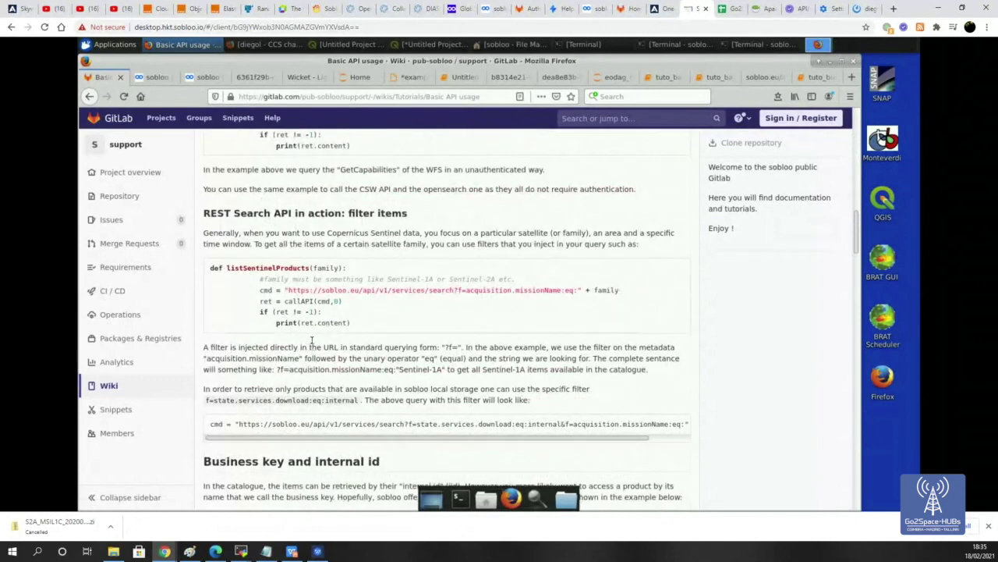
{"action": "scroll", "coordinate": [330, 331], "scroll_direction": "up", "scroll_amount": 2}
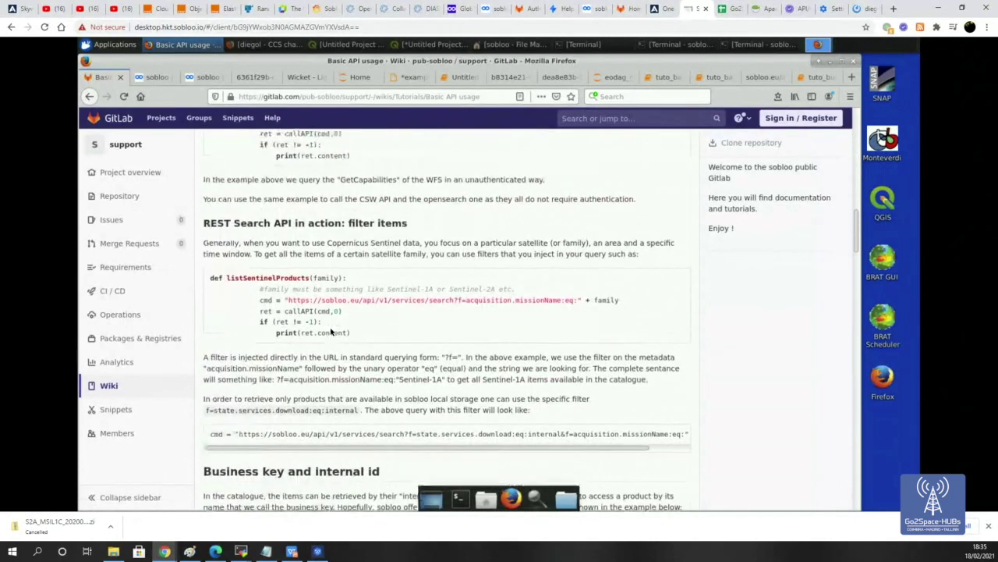
{"action": "scroll", "coordinate": [331, 330], "scroll_direction": "down", "scroll_amount": 3}
{"action": "scroll", "coordinate": [331, 328], "scroll_direction": "down", "scroll_amount": 6}
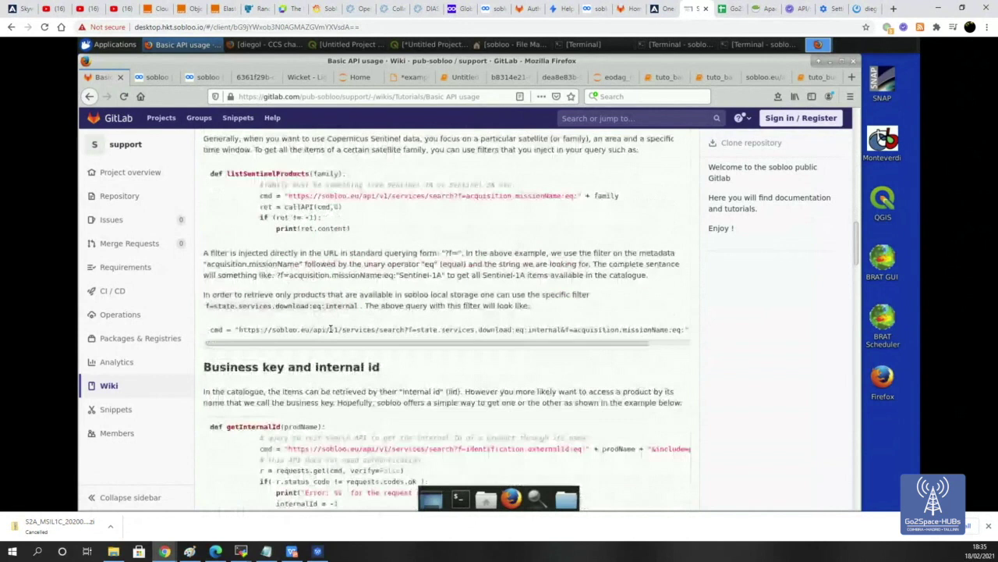
Show the Spain and single-product catalogue views, and highlight the product name in Talend API Tester's sobloo internal products request URL.
{"action": "left_click", "coordinate": [155, 77]}
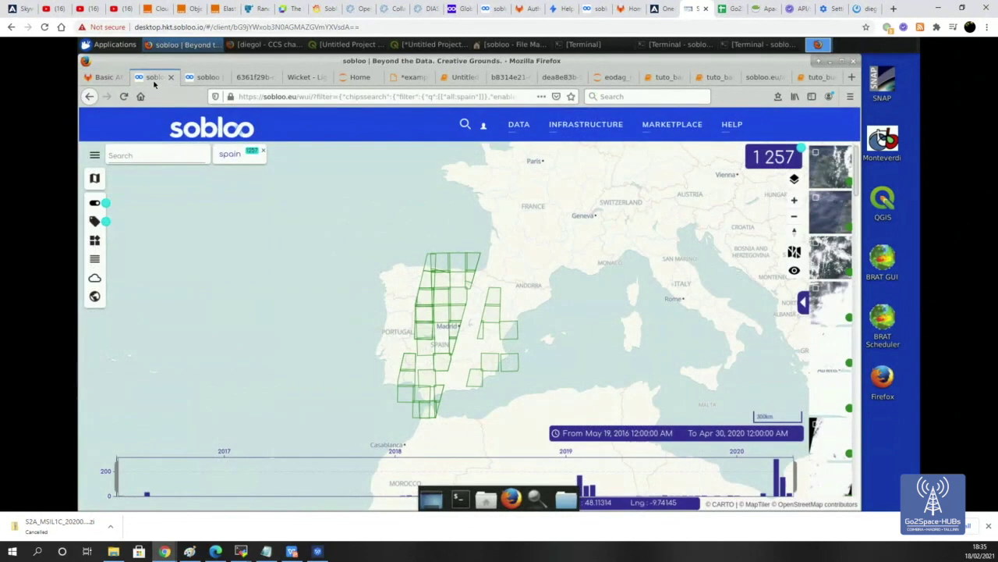
{"action": "left_click", "coordinate": [201, 81]}
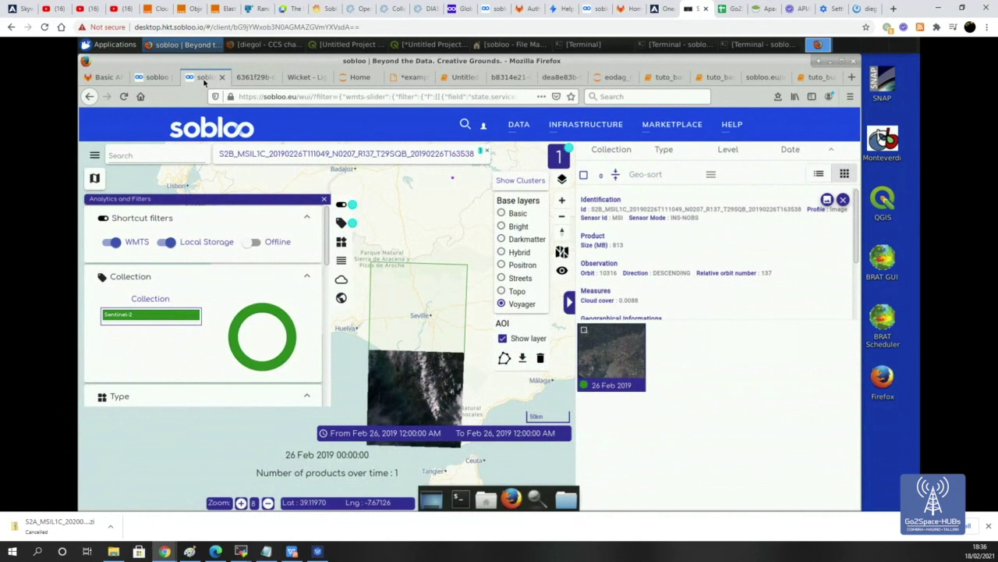
{"action": "left_click", "coordinate": [795, 9]}
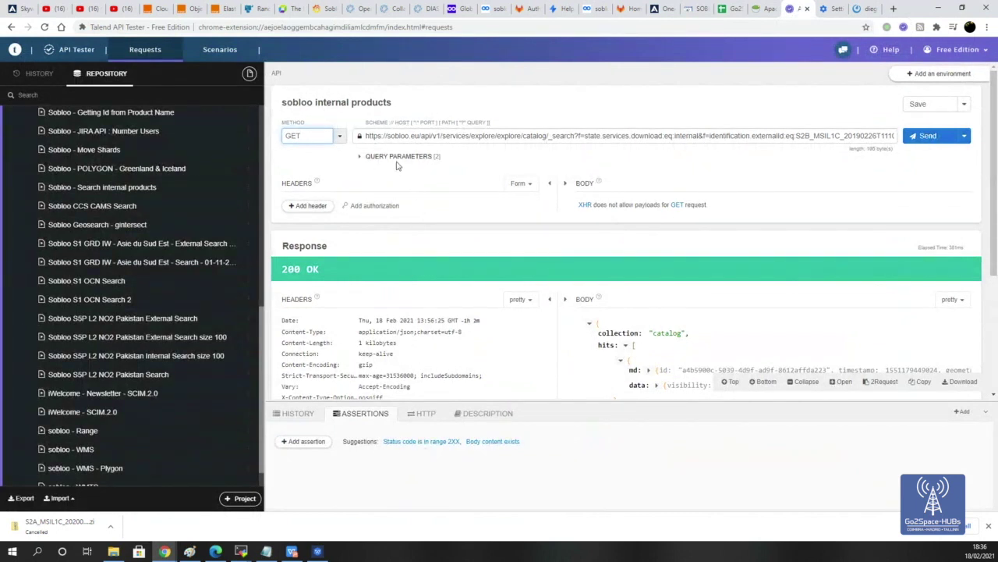
{"action": "left_click", "coordinate": [325, 138]}
{"action": "left_click", "coordinate": [330, 137]}
{"action": "left_click_drag", "start_coordinate": [797, 135], "coordinate": [926, 137]}
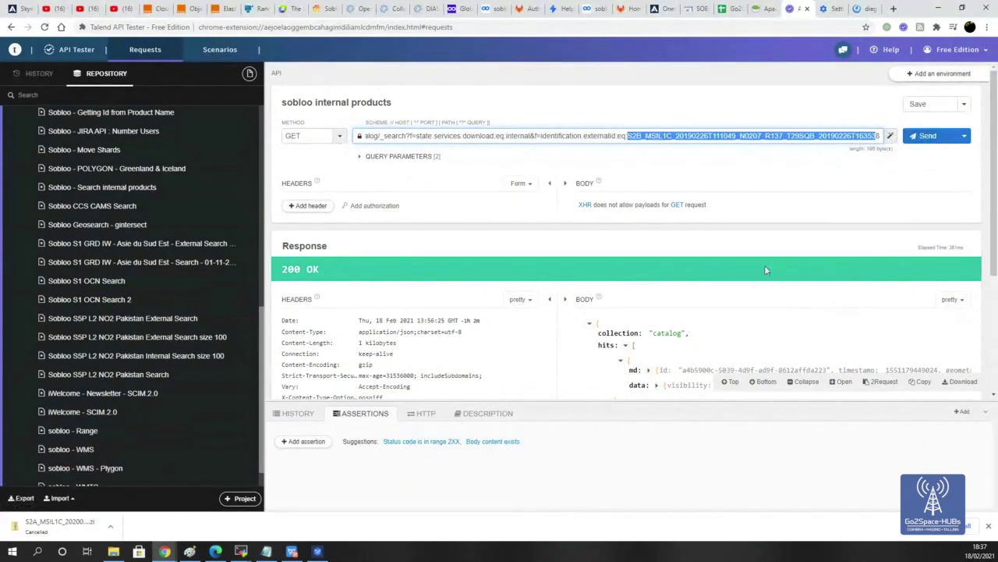
Highlight the product's internal id in the response body of the sobloo internal products request.
{"action": "scroll", "coordinate": [764, 265], "scroll_direction": "down", "scroll_amount": 1}
{"action": "left_click_drag", "start_coordinate": [684, 317], "coordinate": [827, 314]}
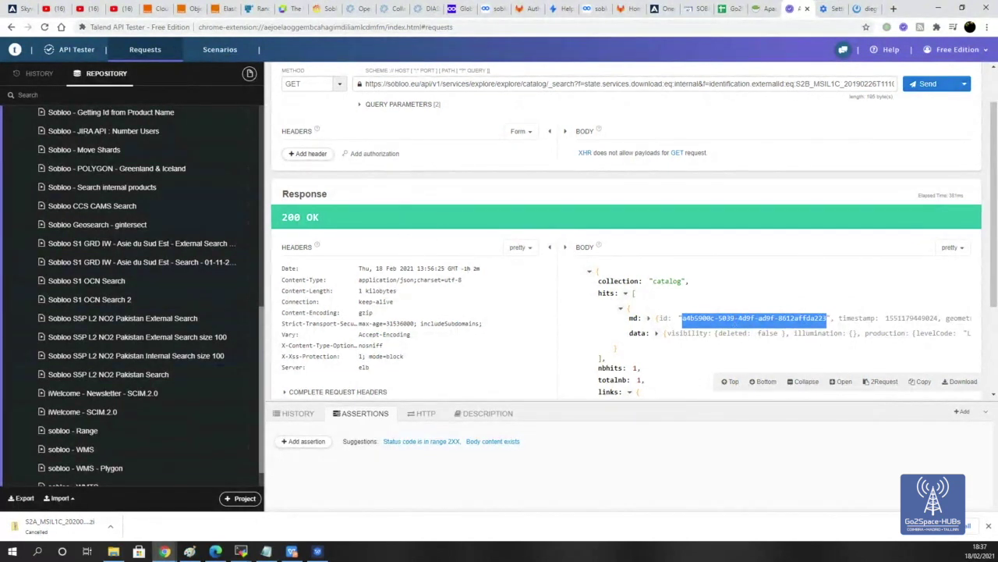
{"action": "scroll", "coordinate": [400, 315], "scroll_direction": "up", "scroll_amount": 1}
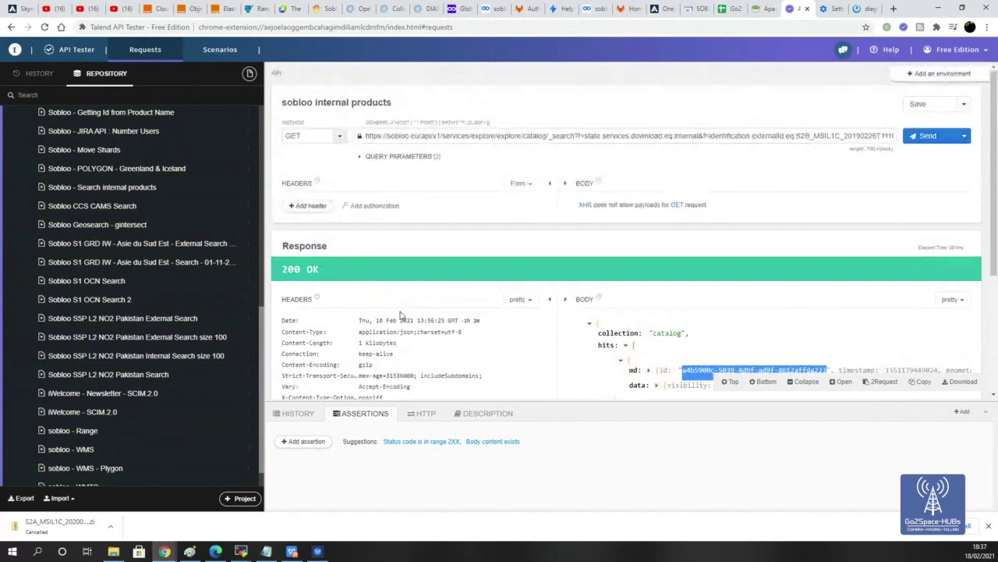
{"action": "scroll", "coordinate": [400, 315], "scroll_direction": "down", "scroll_amount": 1}
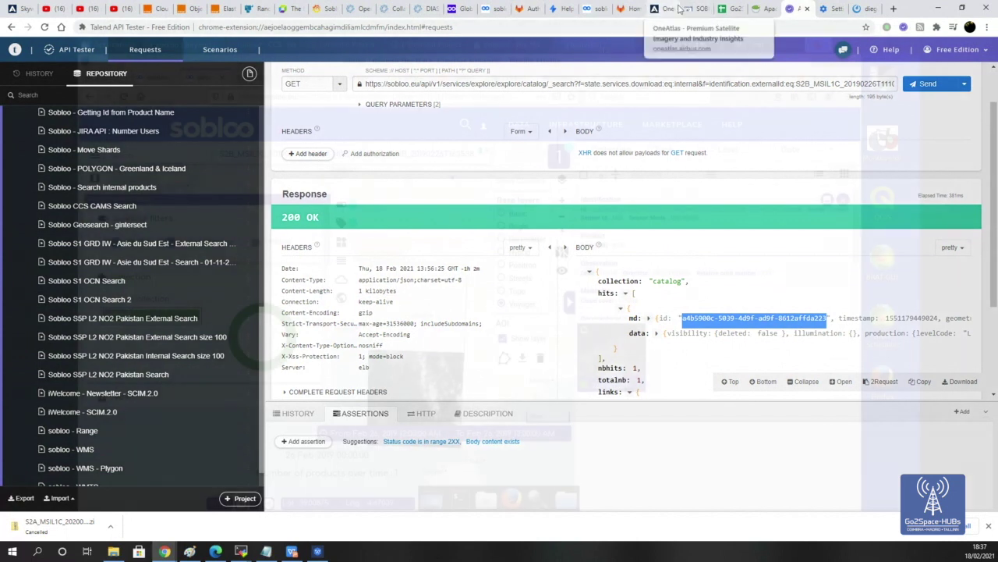
Return to the sobloo remote desktop, minimise the notebook server terminal and bring up the terminal with the curl catalogue searches.
{"action": "left_click", "coordinate": [691, 9]}
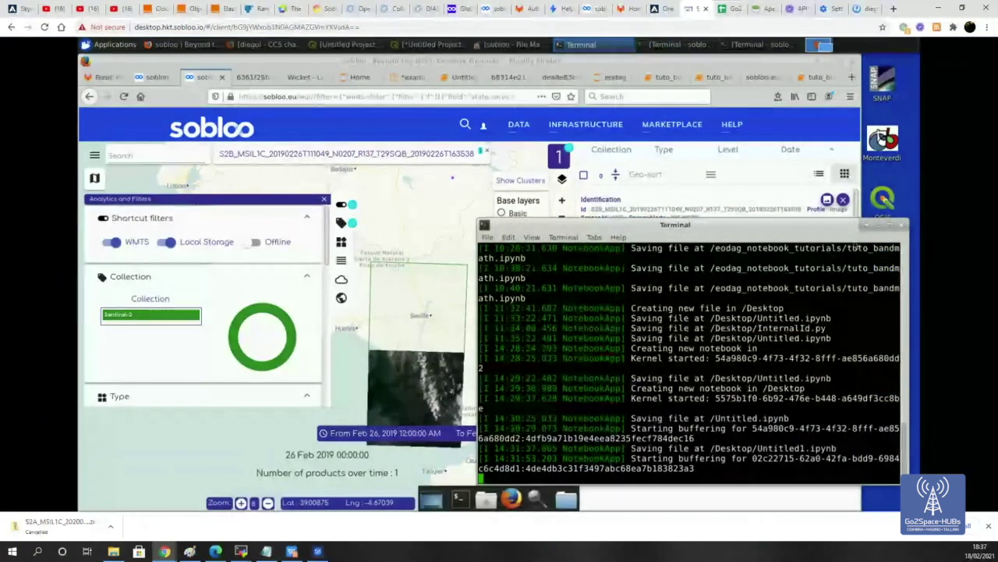
{"action": "left_click", "coordinate": [882, 229]}
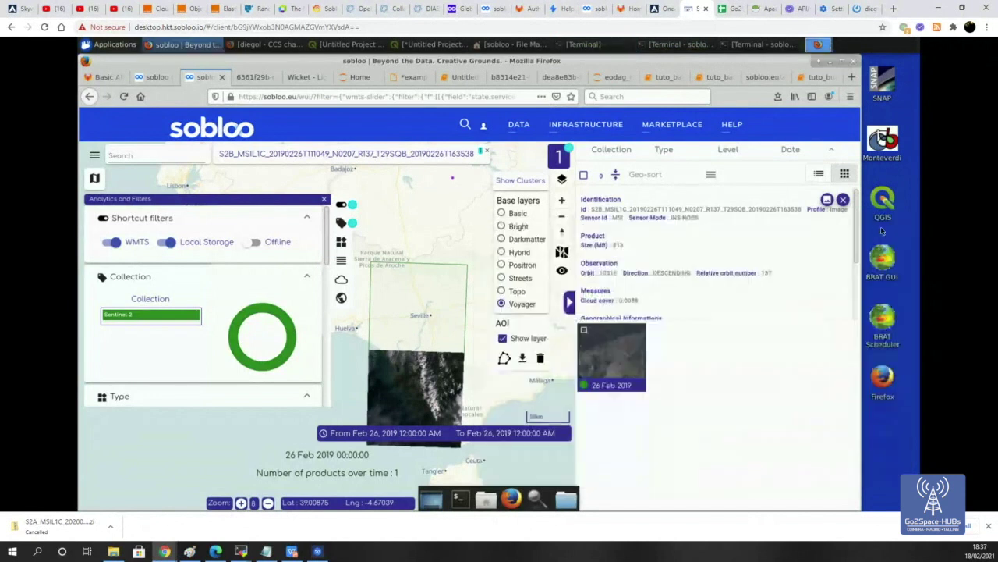
{"action": "left_click", "coordinate": [677, 44]}
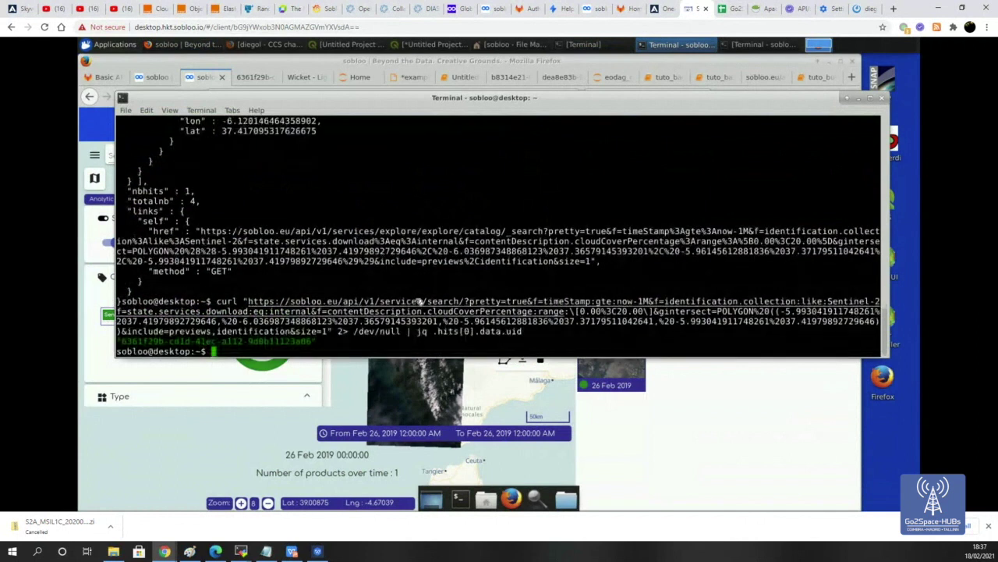
Review the Sentinel-2 curl search with its polygon filter, the JSON response and the jq variant that extracts the product uid.
{"action": "key", "text": "Up"}
{"action": "key", "text": "BackSpace"}
{"action": "key", "text": "BackSpace"}
{"action": "key", "text": "BackSpace"}
{"action": "key", "text": "BackSpace"}
{"action": "key", "text": "BackSpace"}
{"action": "key", "text": "BackSpace"}
{"action": "key", "text": "BackSpace"}
{"action": "key", "text": "BackSpace"}
{"action": "key", "text": "BackSpace"}
{"action": "key", "text": "BackSpace"}
{"action": "key", "text": "BackSpace"}
{"action": "key", "text": "BackSpace"}
{"action": "key", "text": "BackSpace"}
{"action": "key", "text": "BackSpace"}
{"action": "key", "text": "BackSpace"}
{"action": "key", "text": "BackSpace"}
{"action": "key", "text": "BackSpace"}
{"action": "key", "text": "BackSpace"}
{"action": "key", "text": "BackSpace"}
{"action": "key", "text": "BackSpace"}
{"action": "key", "text": "Return"}
{"action": "scroll", "coordinate": [418, 302], "scroll_direction": "up", "scroll_amount": 10}
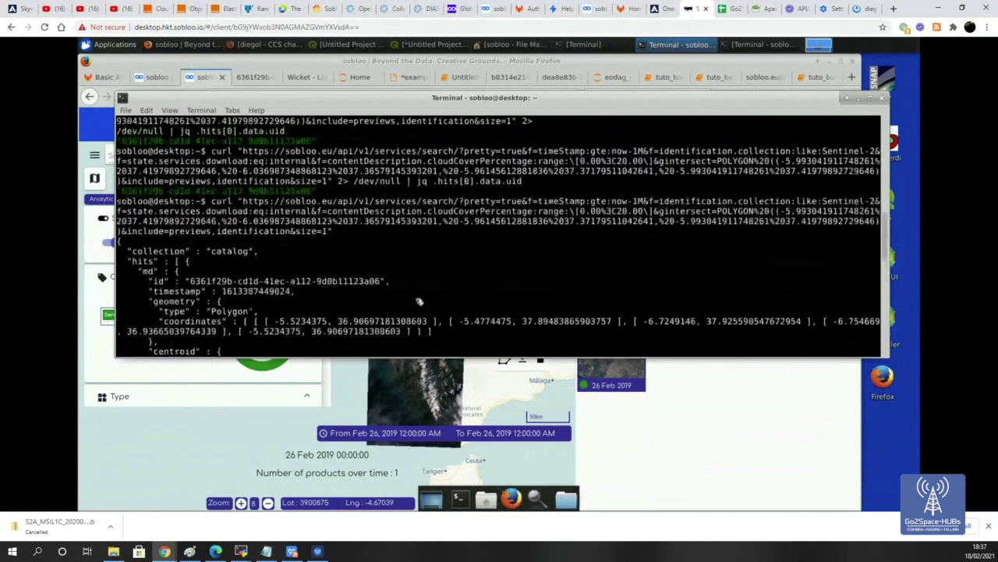
{"action": "scroll", "coordinate": [419, 302], "scroll_direction": "up", "scroll_amount": 1}
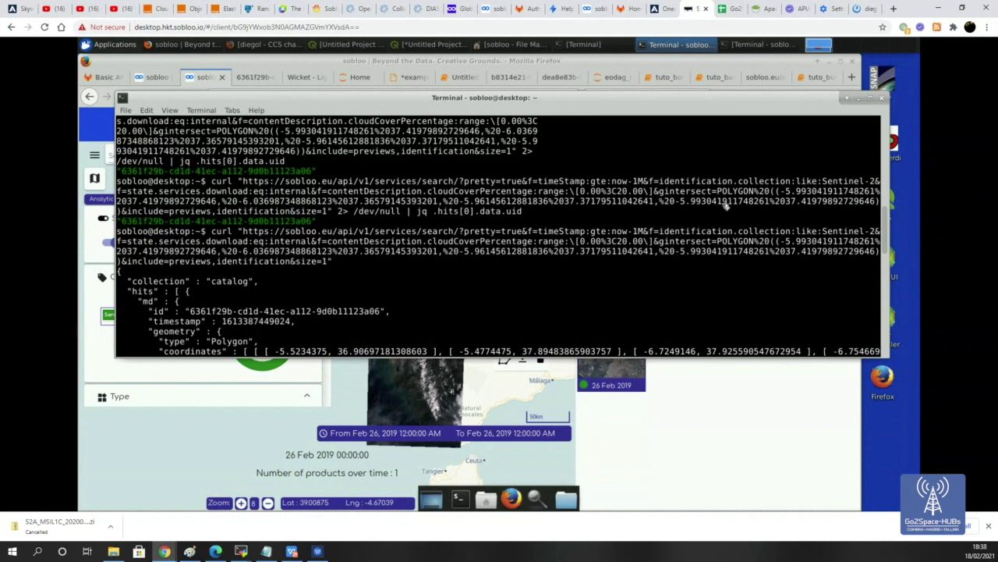
{"action": "scroll", "coordinate": [409, 268], "scroll_direction": "down", "scroll_amount": 1}
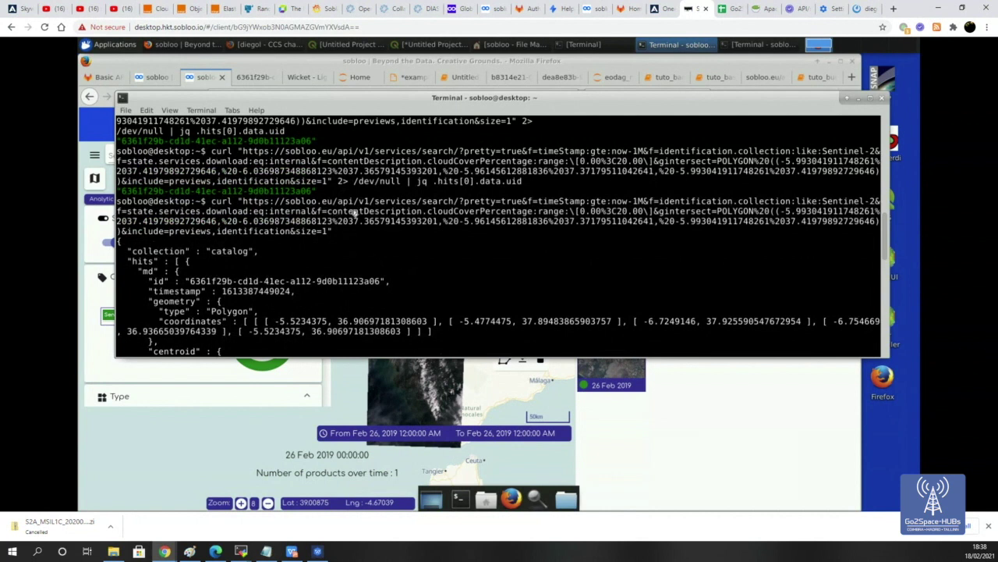
{"action": "scroll", "coordinate": [337, 246], "scroll_direction": "down", "scroll_amount": 2}
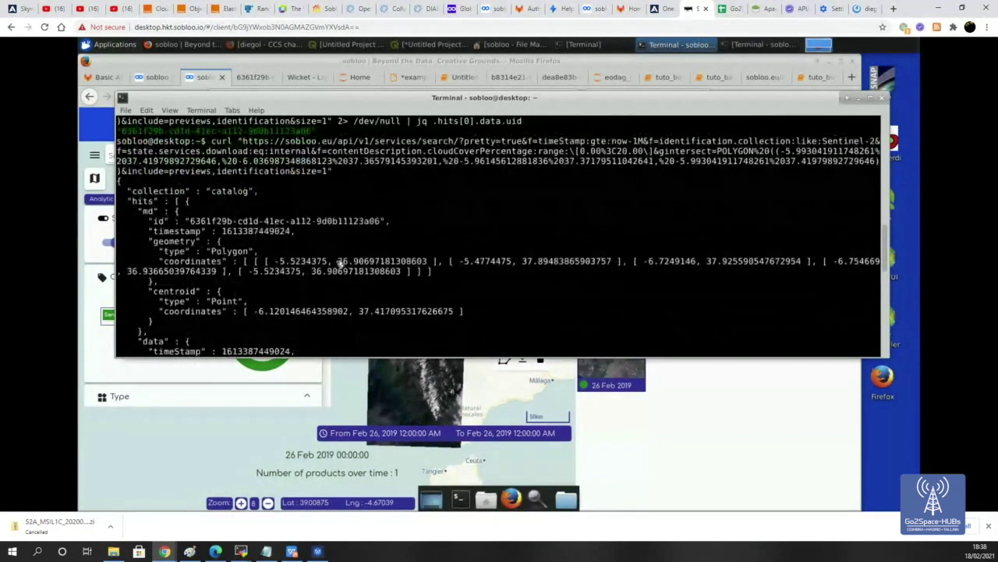
{"action": "scroll", "coordinate": [312, 273], "scroll_direction": "down", "scroll_amount": 1}
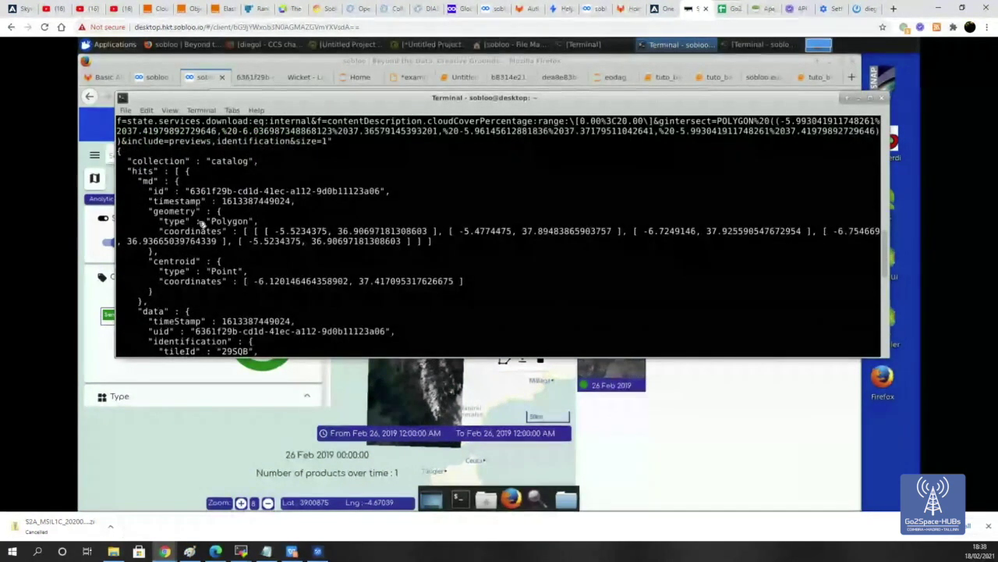
{"action": "scroll", "coordinate": [296, 260], "scroll_direction": "down", "scroll_amount": 4}
{"action": "scroll", "coordinate": [297, 258], "scroll_direction": "down", "scroll_amount": 8}
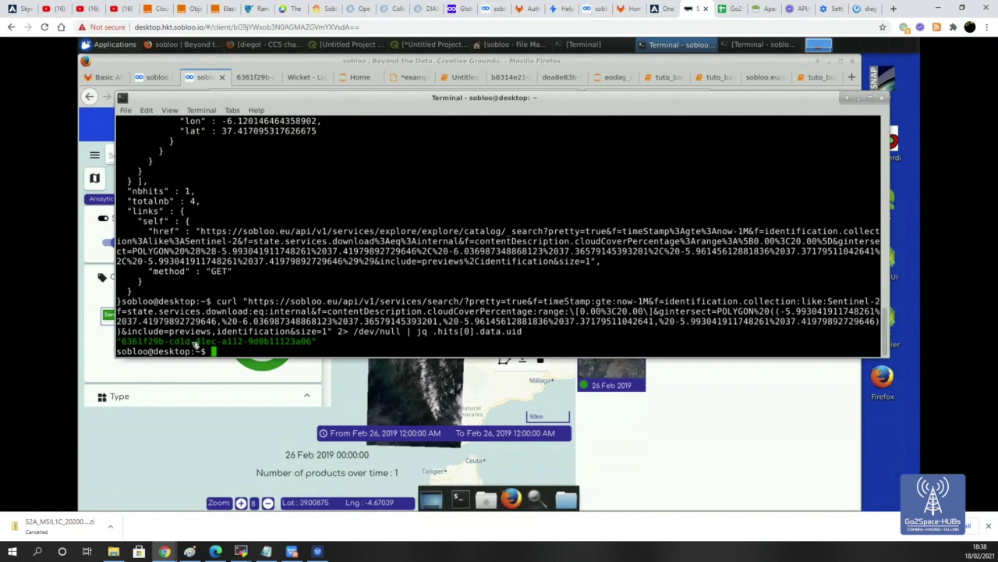
Show the product's quicklook image in the remote Firefox and clear the sample multipolygon from the Wicket WKT sandbox map.
{"action": "left_click", "coordinate": [257, 77]}
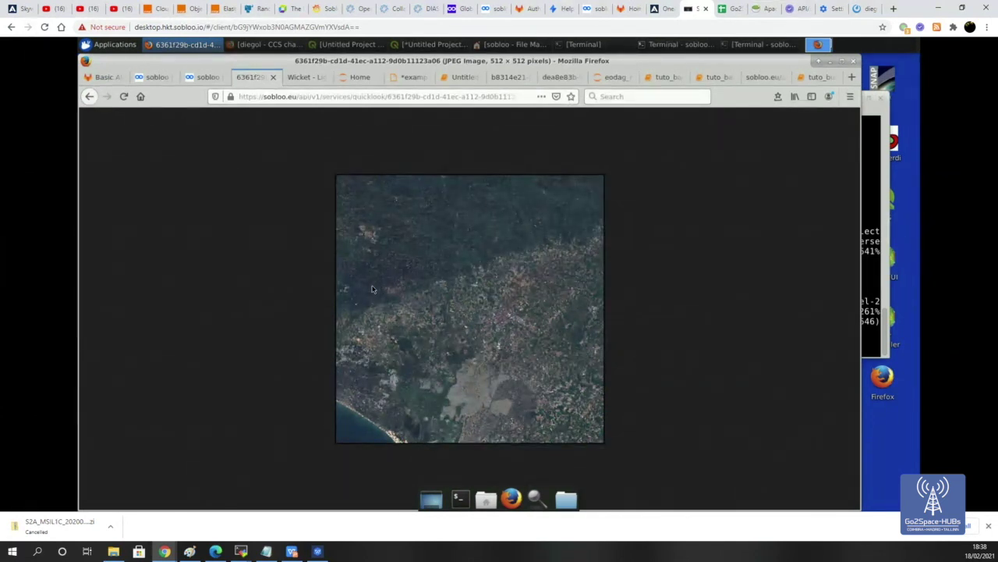
{"action": "left_click", "coordinate": [300, 78]}
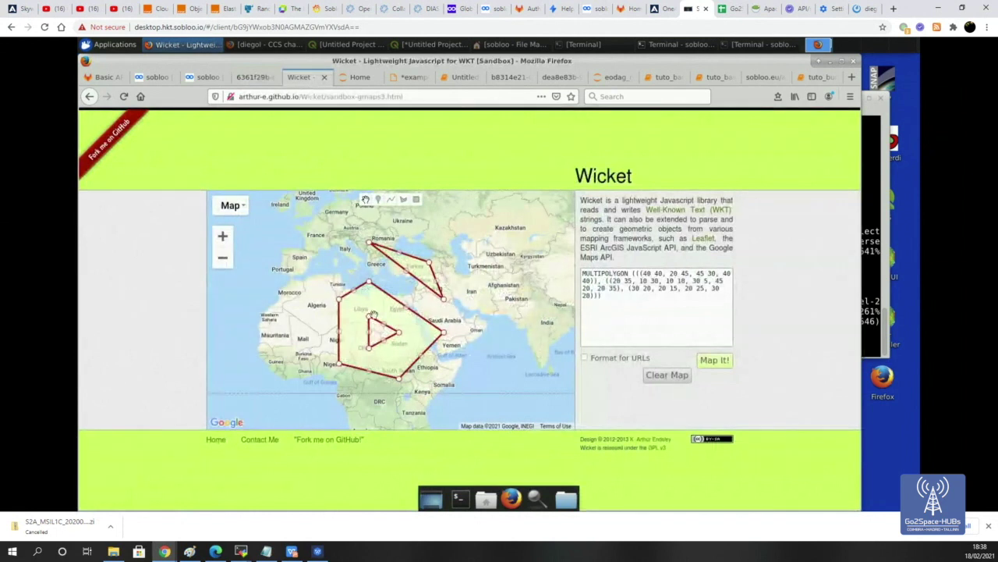
{"action": "left_click", "coordinate": [682, 382]}
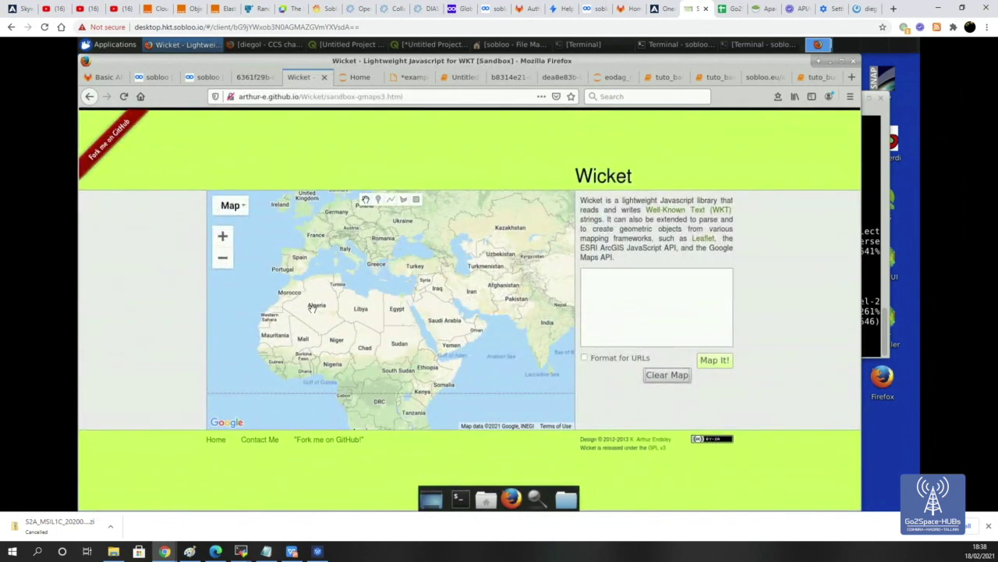
Draw a closed four-cornered polyline over Spain on the Wicket map, between Toledo, Córdoba and Badajoz, to generate its WKT coordinates.
{"action": "scroll", "coordinate": [281, 289], "scroll_direction": "up", "scroll_amount": 1}
{"action": "scroll", "coordinate": [288, 265], "scroll_direction": "up", "scroll_amount": 1}
{"action": "mouse_move", "coordinate": [296, 234]}
{"action": "left_mouse_down"}
{"action": "mouse_move", "coordinate": [312, 390]}
{"action": "mouse_move", "coordinate": [328, 436]}
{"action": "left_mouse_up"}
{"action": "left_click", "coordinate": [391, 200]}
{"action": "left_click", "coordinate": [368, 238]}
{"action": "left_click", "coordinate": [393, 285]}
{"action": "left_click", "coordinate": [341, 293]}
{"action": "left_click", "coordinate": [324, 257]}
{"action": "left_click", "coordinate": [369, 241]}
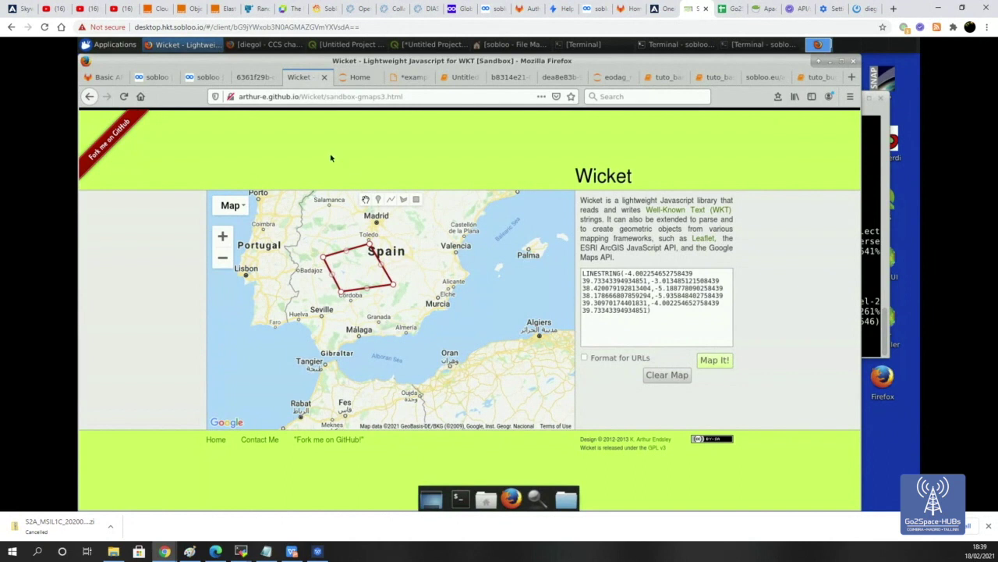
Bring up the terminal with the authenticated seville.zip download, and look through Talend API Tester's saved requests before returning to it.
{"action": "left_click", "coordinate": [753, 47]}
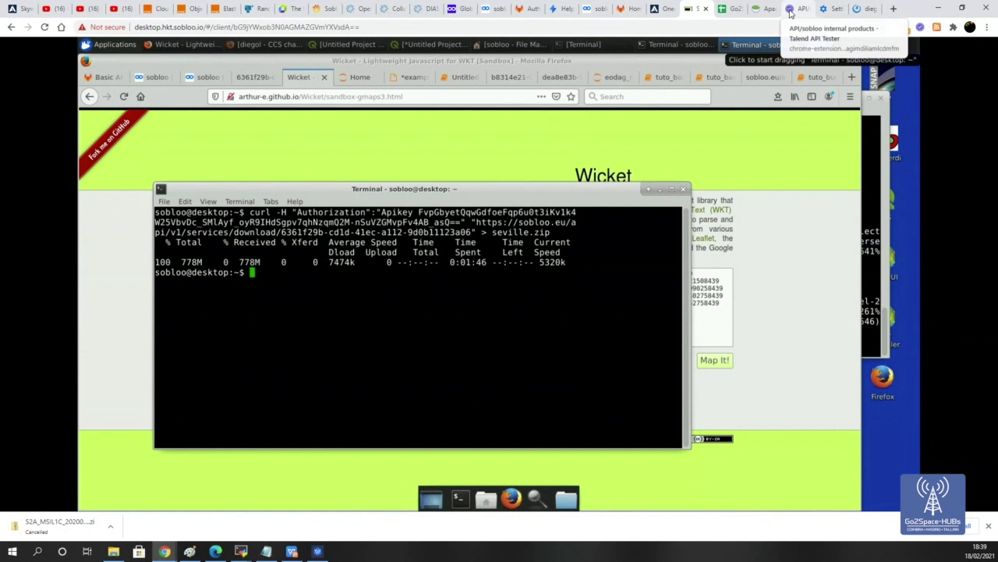
{"action": "left_click", "coordinate": [790, 13]}
{"action": "scroll", "coordinate": [148, 381], "scroll_direction": "up", "scroll_amount": 1}
{"action": "scroll", "coordinate": [133, 384], "scroll_direction": "up", "scroll_amount": 5}
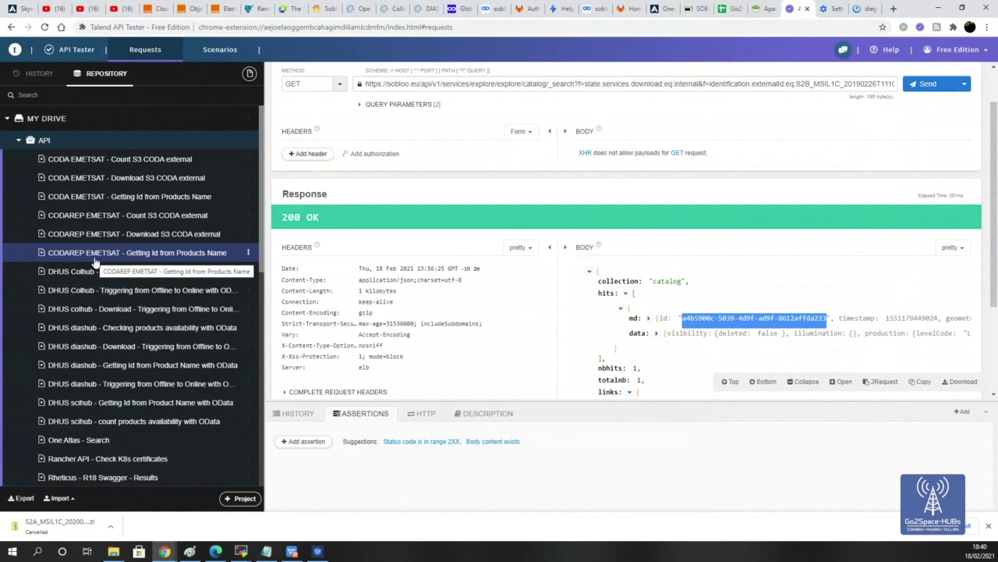
{"action": "scroll", "coordinate": [93, 261], "scroll_direction": "down", "scroll_amount": 3}
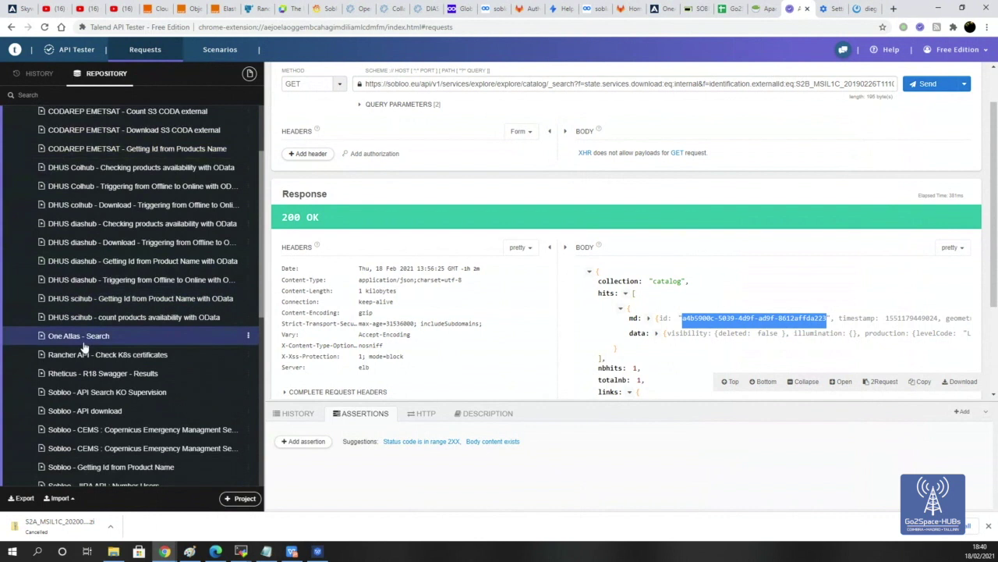
{"action": "scroll", "coordinate": [82, 340], "scroll_direction": "down", "scroll_amount": 2}
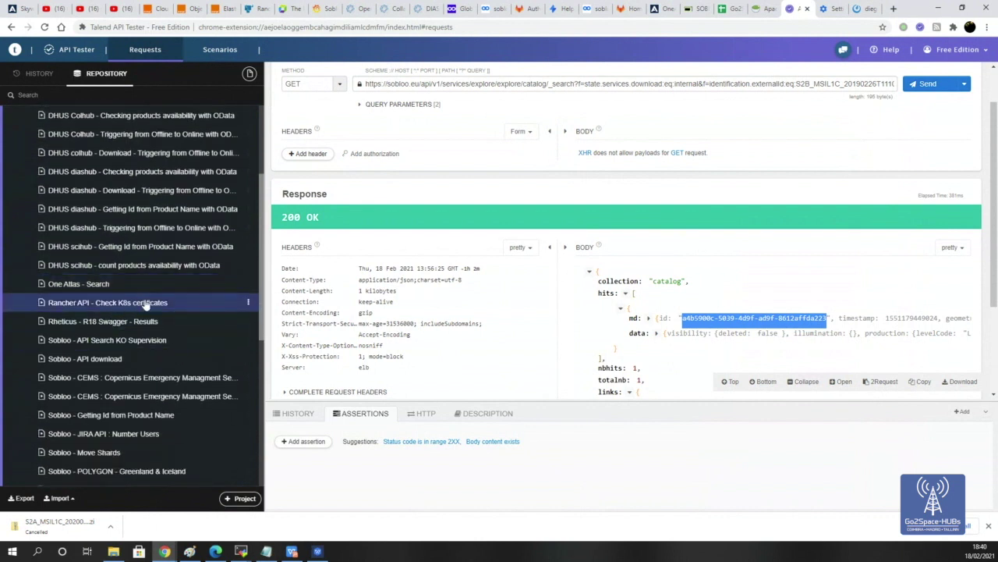
{"action": "scroll", "coordinate": [145, 292], "scroll_direction": "down", "scroll_amount": 2}
{"action": "scroll", "coordinate": [156, 254], "scroll_direction": "up", "scroll_amount": 1}
{"action": "scroll", "coordinate": [159, 257], "scroll_direction": "down", "scroll_amount": 3}
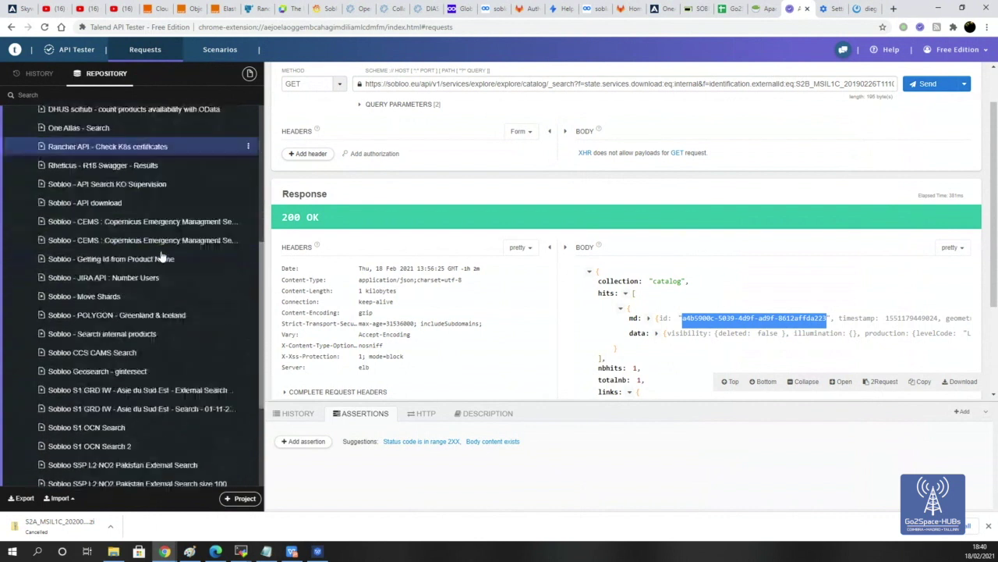
{"action": "scroll", "coordinate": [145, 305], "scroll_direction": "down", "scroll_amount": 3}
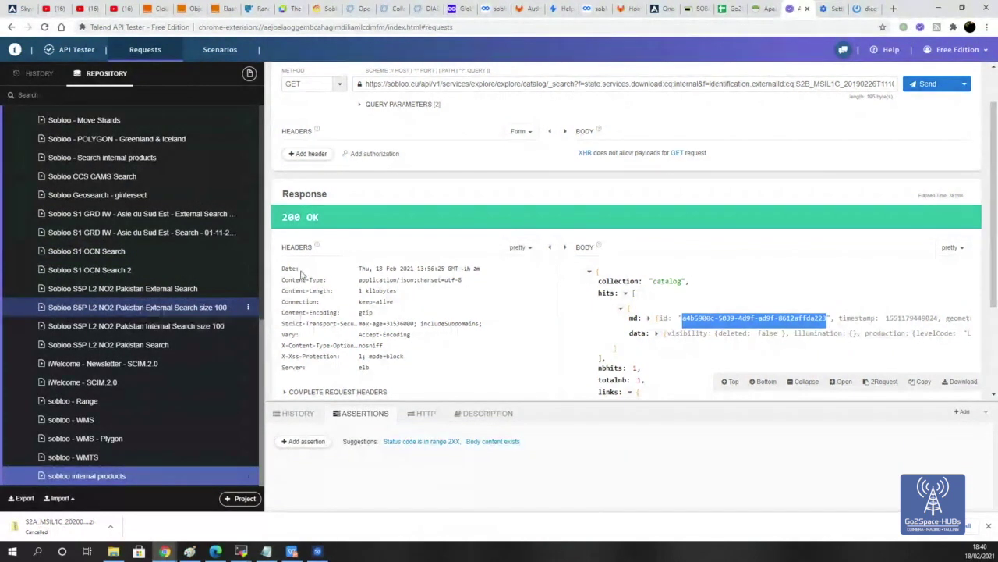
{"action": "left_click", "coordinate": [694, 10]}
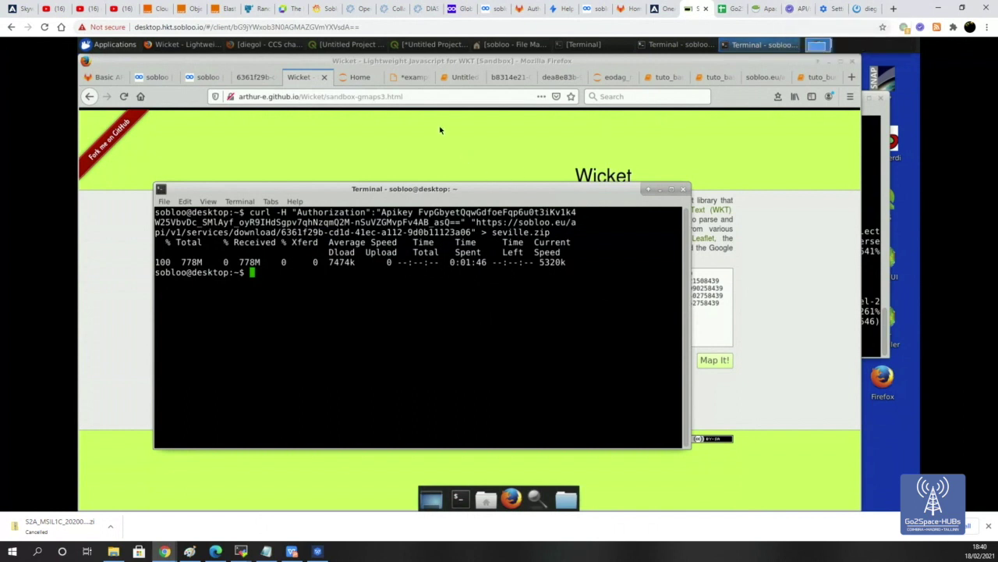
Bring up the Jupyter file browser, the Untitled1 notebook and the example.py script in the remote Firefox.
{"action": "left_click", "coordinate": [358, 77]}
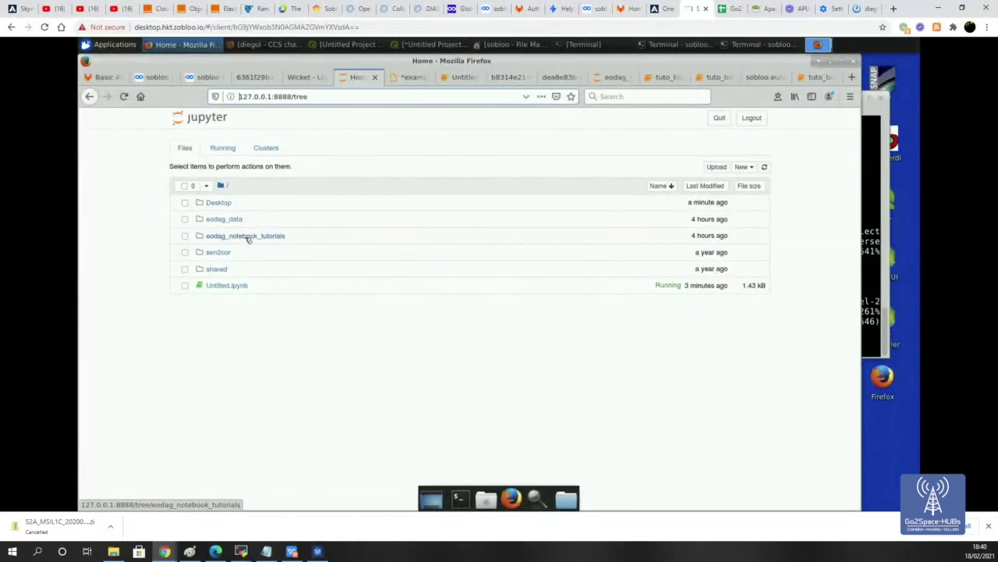
{"action": "left_click", "coordinate": [460, 77]}
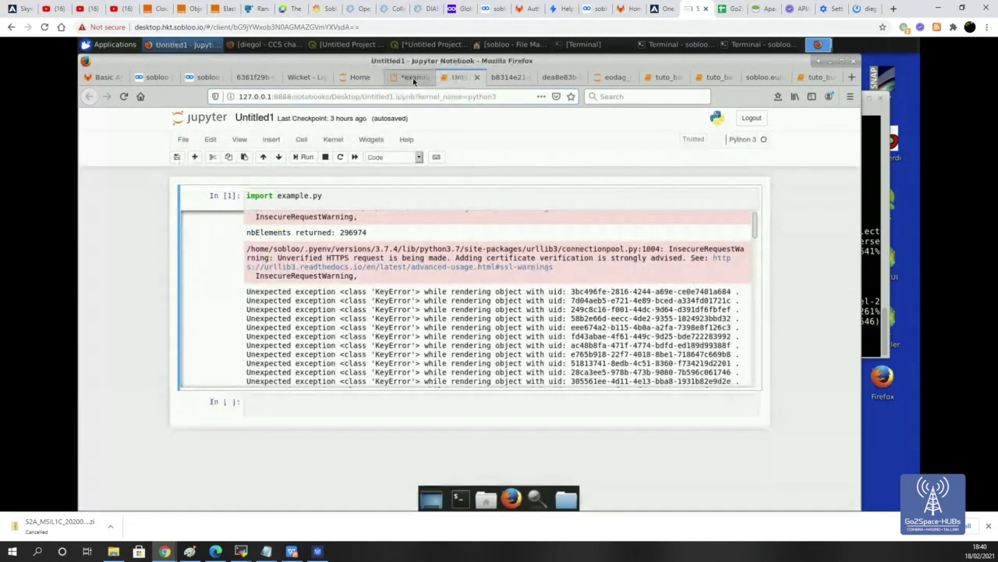
{"action": "left_click", "coordinate": [414, 78]}
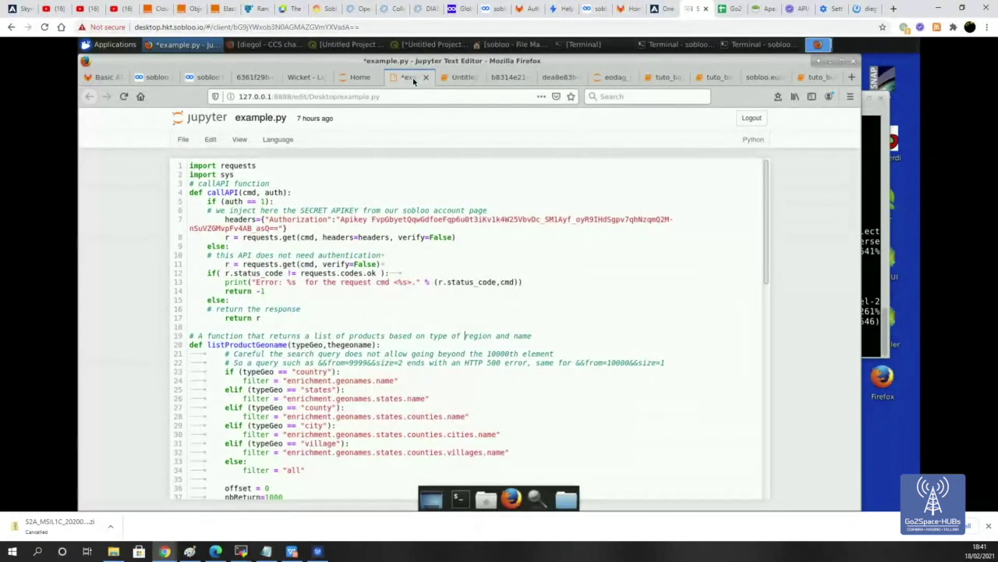
Read the Basic API usage wiki page from the quicklook, metadata and download functions to the practical example for Spain.
{"action": "left_click", "coordinate": [107, 77]}
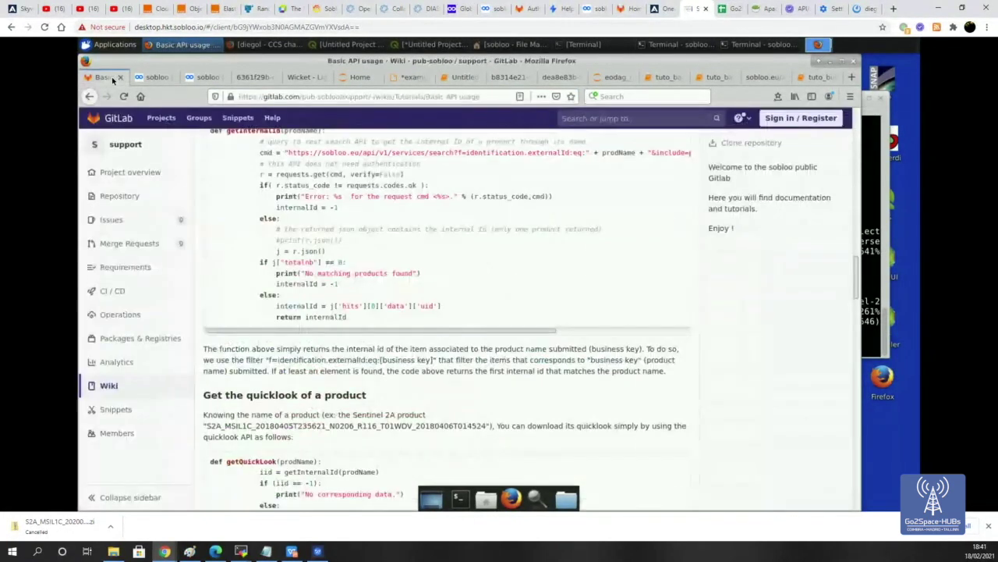
{"action": "scroll", "coordinate": [374, 297], "scroll_direction": "down", "scroll_amount": 7}
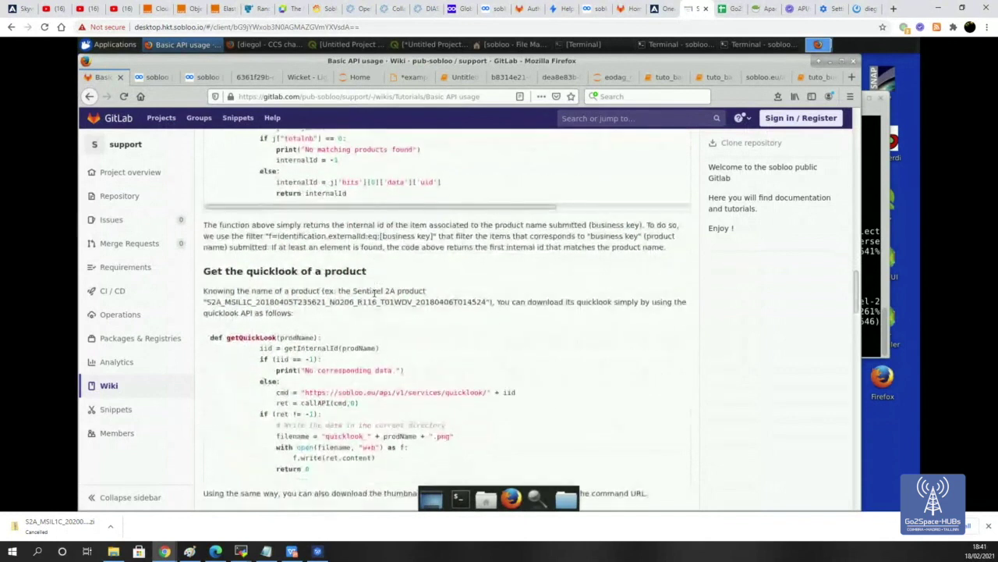
{"action": "scroll", "coordinate": [374, 296], "scroll_direction": "down", "scroll_amount": 15}
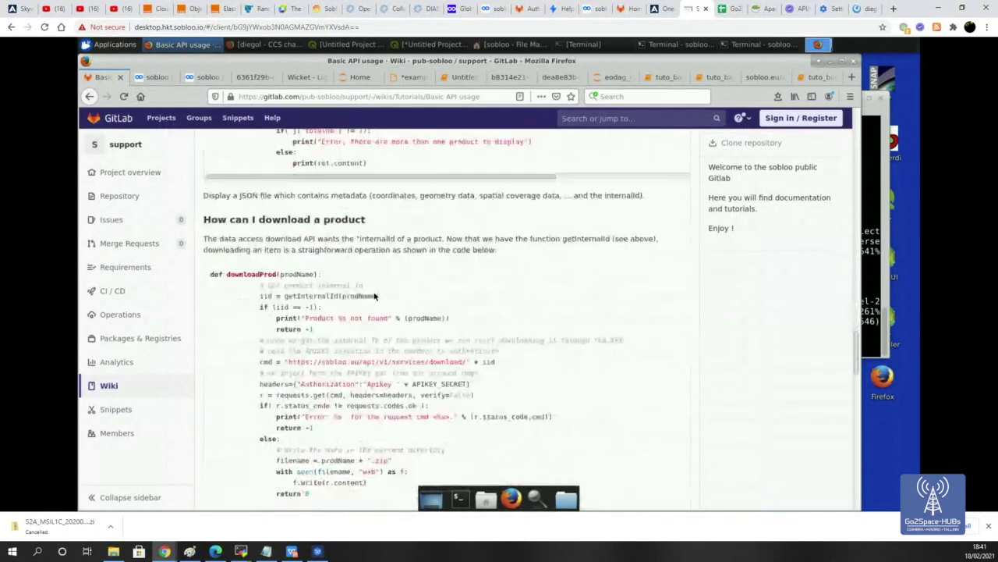
{"action": "scroll", "coordinate": [374, 292], "scroll_direction": "down", "scroll_amount": 5}
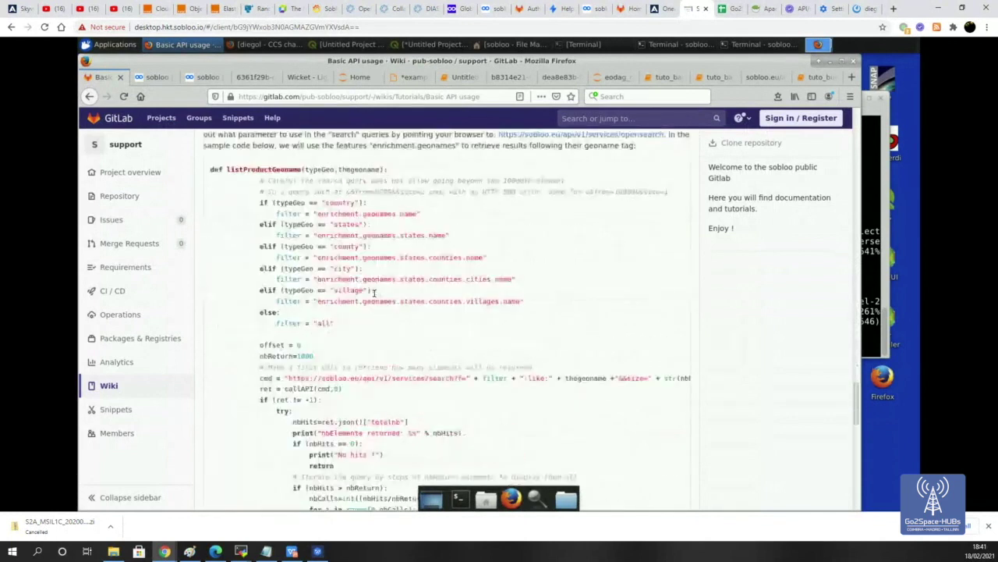
{"action": "scroll", "coordinate": [375, 293], "scroll_direction": "up", "scroll_amount": 3}
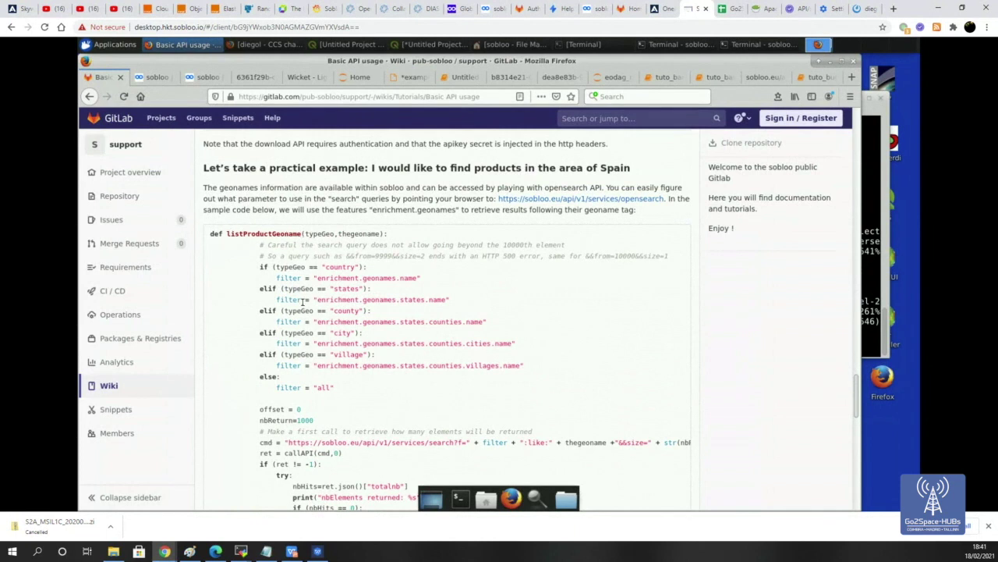
{"action": "scroll", "coordinate": [301, 299], "scroll_direction": "down", "scroll_amount": 1}
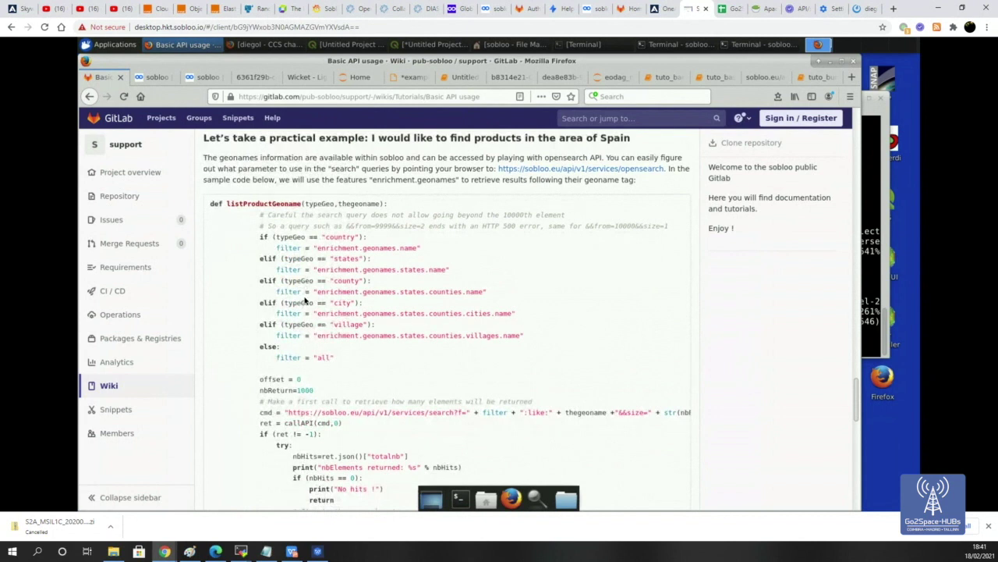
{"action": "scroll", "coordinate": [304, 300], "scroll_direction": "down", "scroll_amount": 1}
{"action": "scroll", "coordinate": [301, 280], "scroll_direction": "up", "scroll_amount": 1}
Examine the wiki example's listProductGeoname("country","Spain") call, its geoname filters and search query, and the preceding helper functions.
{"action": "scroll", "coordinate": [306, 315], "scroll_direction": "down", "scroll_amount": 20}
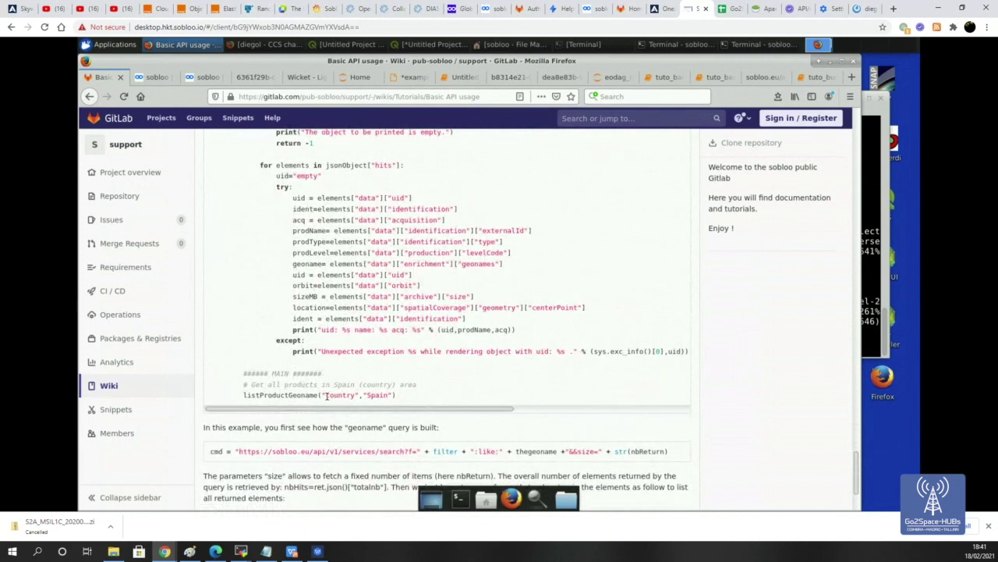
{"action": "left_click_drag", "start_coordinate": [327, 396], "coordinate": [360, 396]}
{"action": "scroll", "coordinate": [378, 384], "scroll_direction": "up", "scroll_amount": 7}
{"action": "scroll", "coordinate": [371, 387], "scroll_direction": "up", "scroll_amount": 6}
{"action": "scroll", "coordinate": [371, 385], "scroll_direction": "up", "scroll_amount": 1}
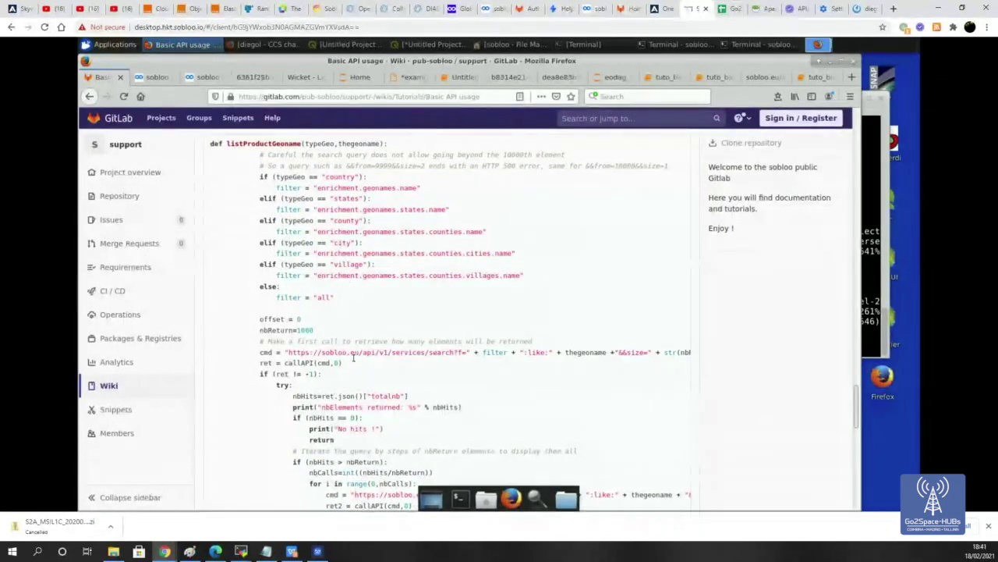
{"action": "scroll", "coordinate": [350, 287], "scroll_direction": "down", "scroll_amount": 7}
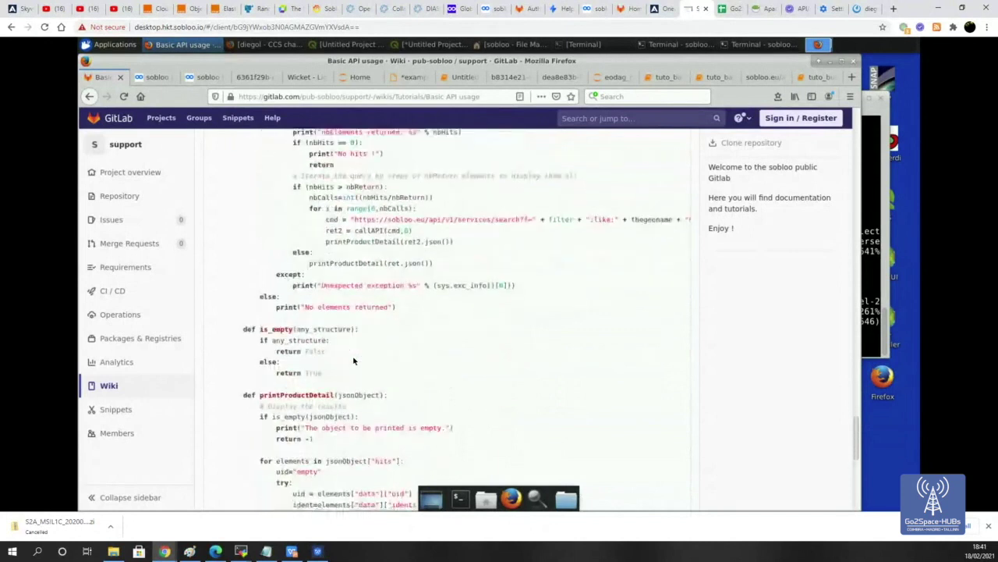
{"action": "scroll", "coordinate": [353, 360], "scroll_direction": "down", "scroll_amount": 3}
{"action": "scroll", "coordinate": [353, 360], "scroll_direction": "up", "scroll_amount": 12}
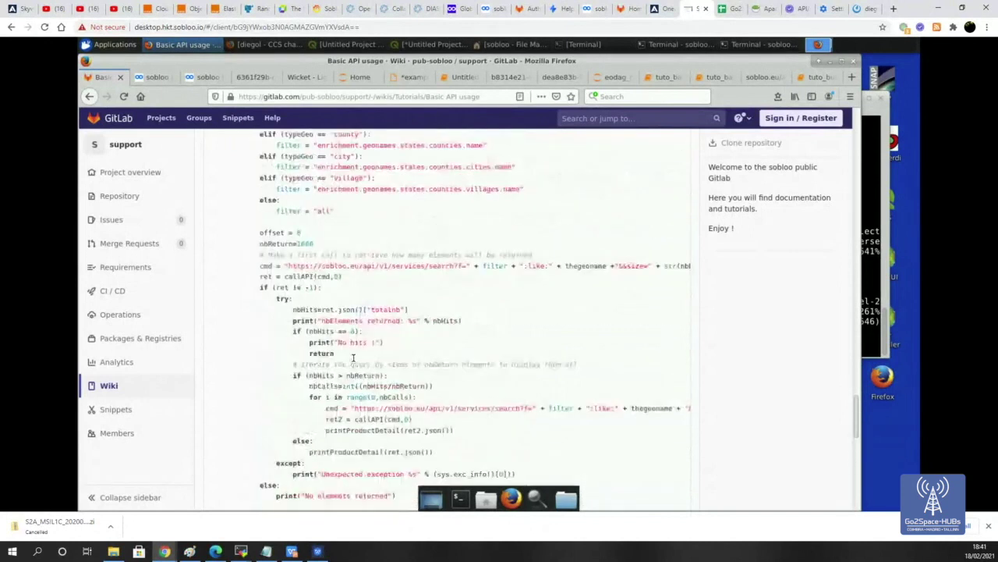
{"action": "scroll", "coordinate": [354, 360], "scroll_direction": "up", "scroll_amount": 15}
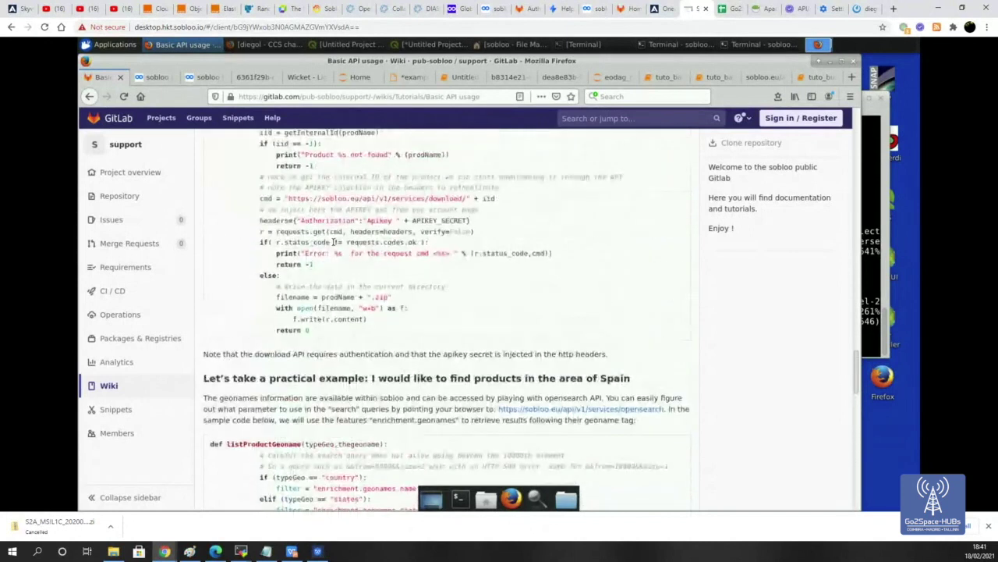
{"action": "scroll", "coordinate": [334, 245], "scroll_direction": "up", "scroll_amount": 12}
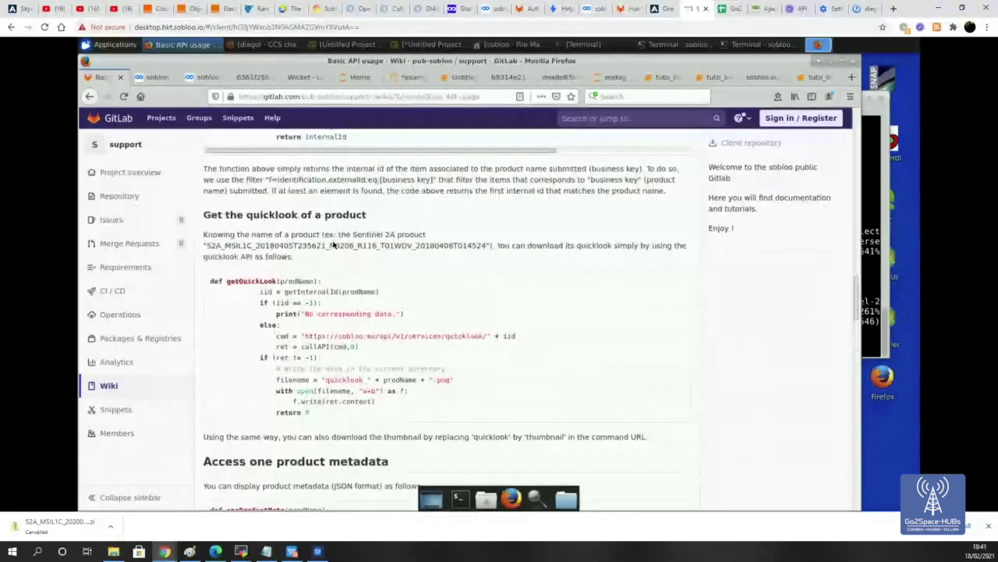
{"action": "scroll", "coordinate": [334, 244], "scroll_direction": "up", "scroll_amount": 3}
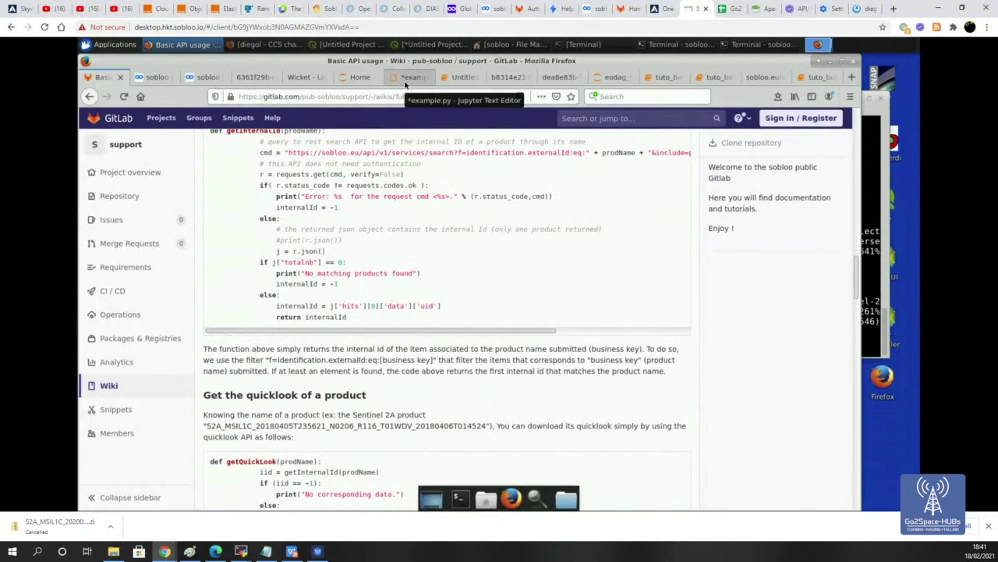
Create a new text file in Jupyter's Desktop folder and close its empty editor.
{"action": "left_click", "coordinate": [407, 77]}
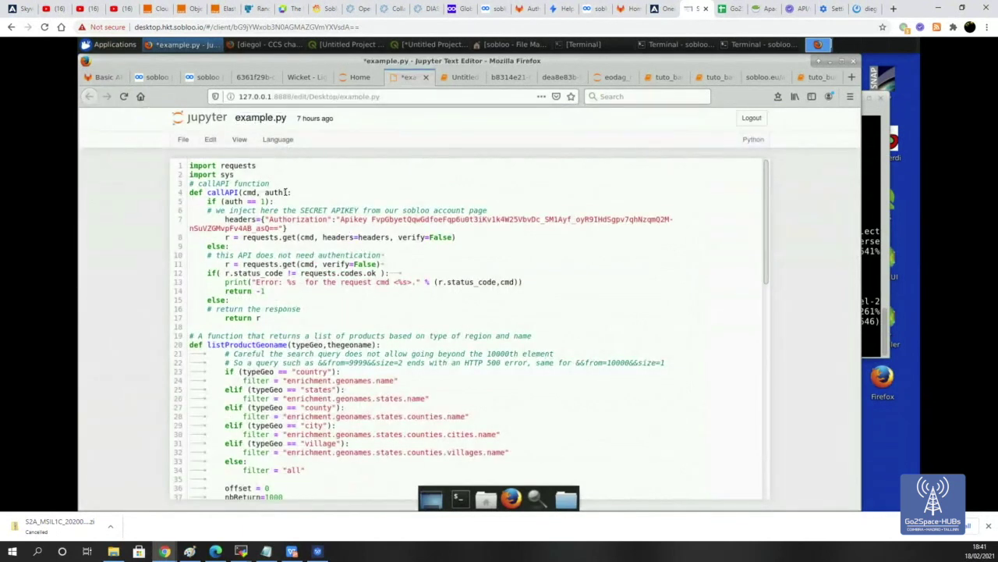
{"action": "left_click", "coordinate": [361, 86]}
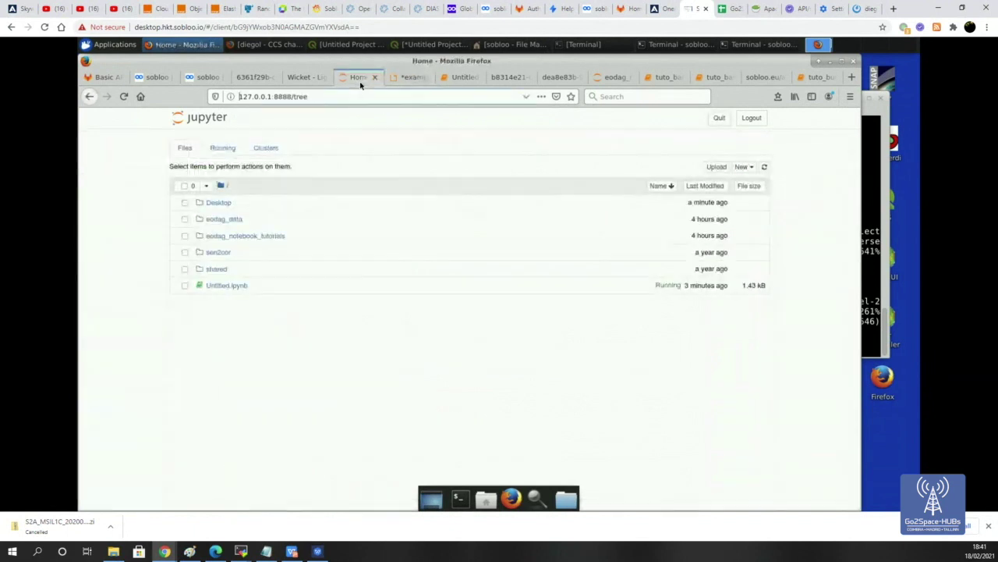
{"action": "left_click", "coordinate": [218, 203]}
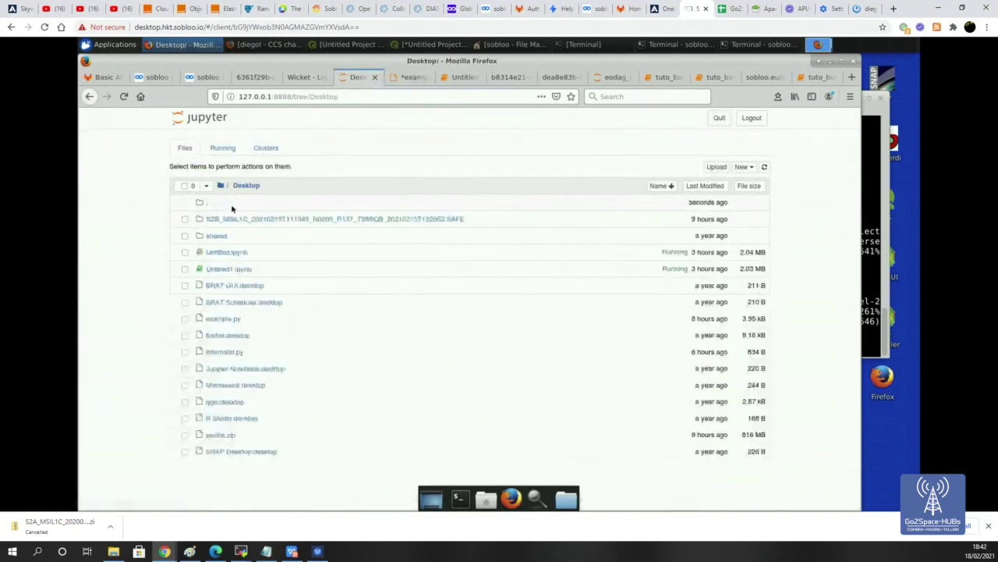
{"action": "left_click", "coordinate": [743, 166]}
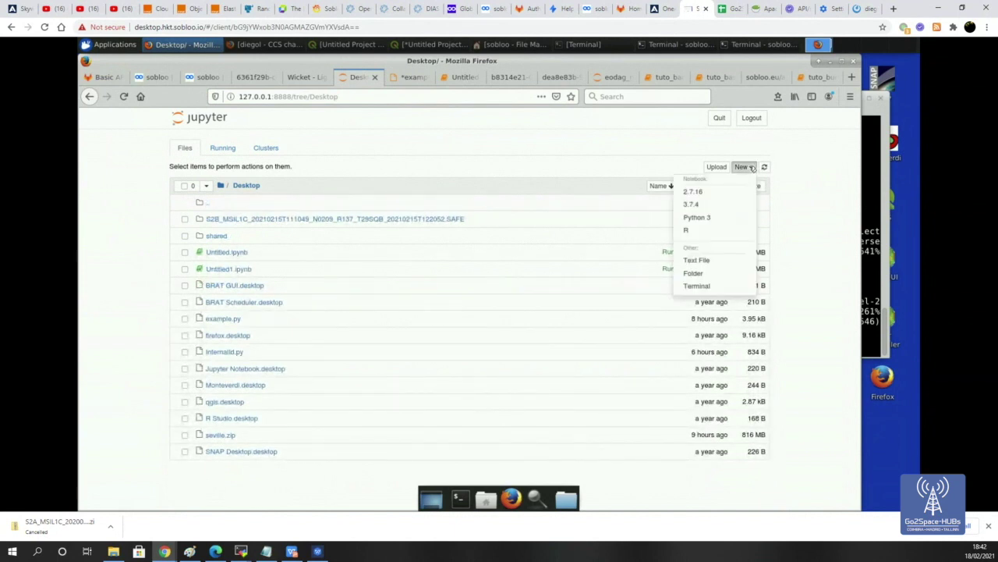
{"action": "left_click", "coordinate": [702, 262]}
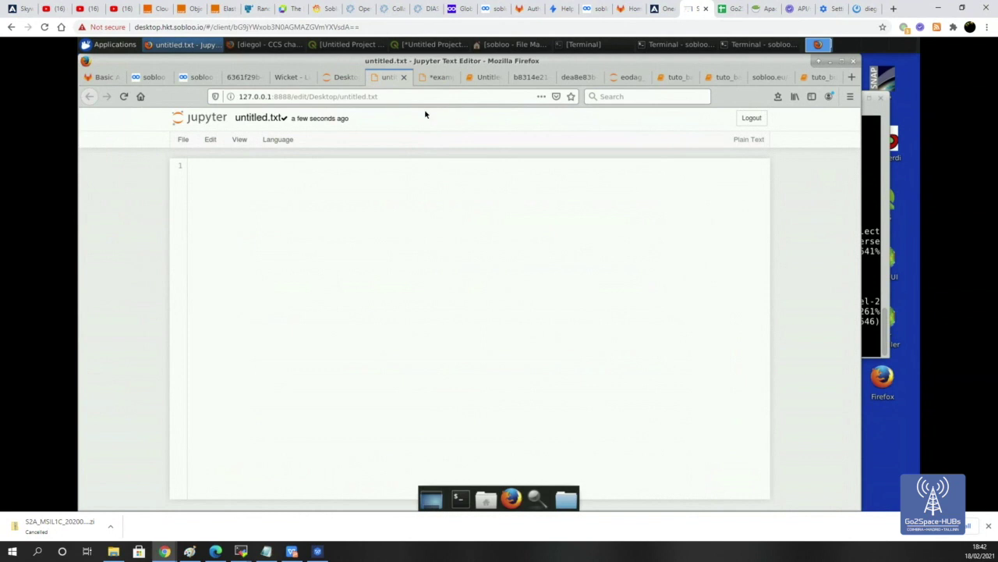
{"action": "left_click", "coordinate": [404, 79]}
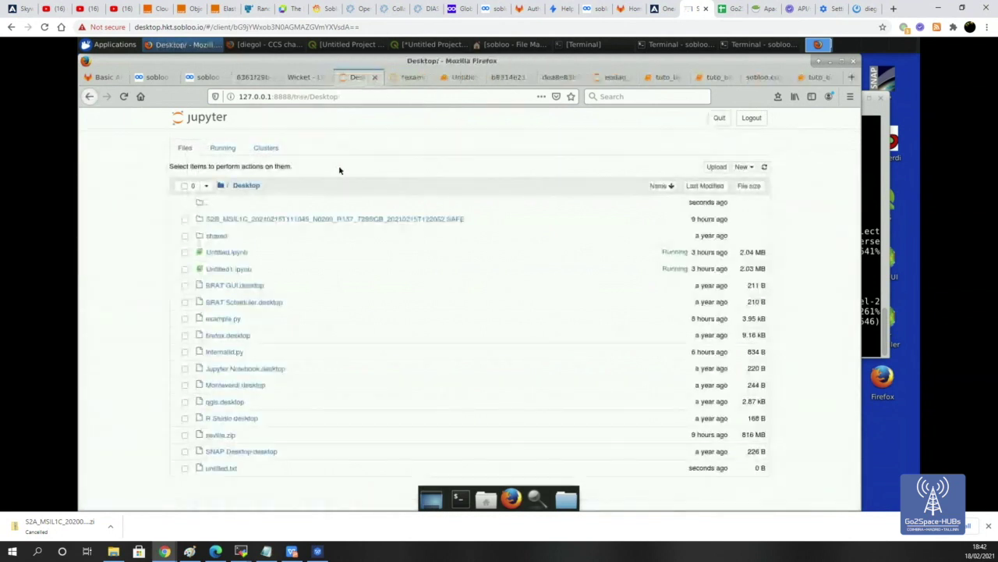
Review example.py in the Jupyter text editor, from the requests and sys imports to the main call for Spain.
{"action": "left_click", "coordinate": [410, 81]}
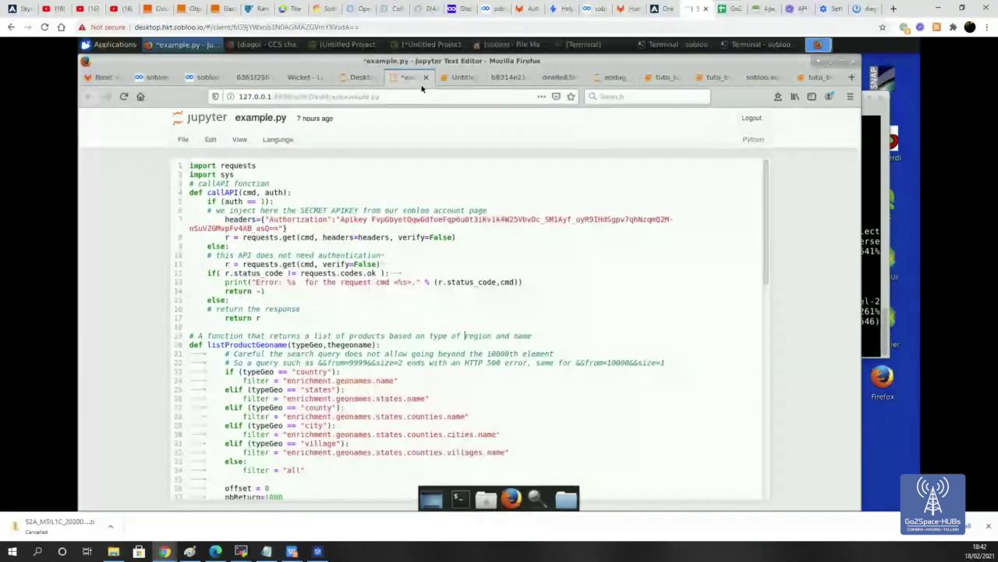
{"action": "left_click_drag", "start_coordinate": [234, 175], "coordinate": [189, 165]}
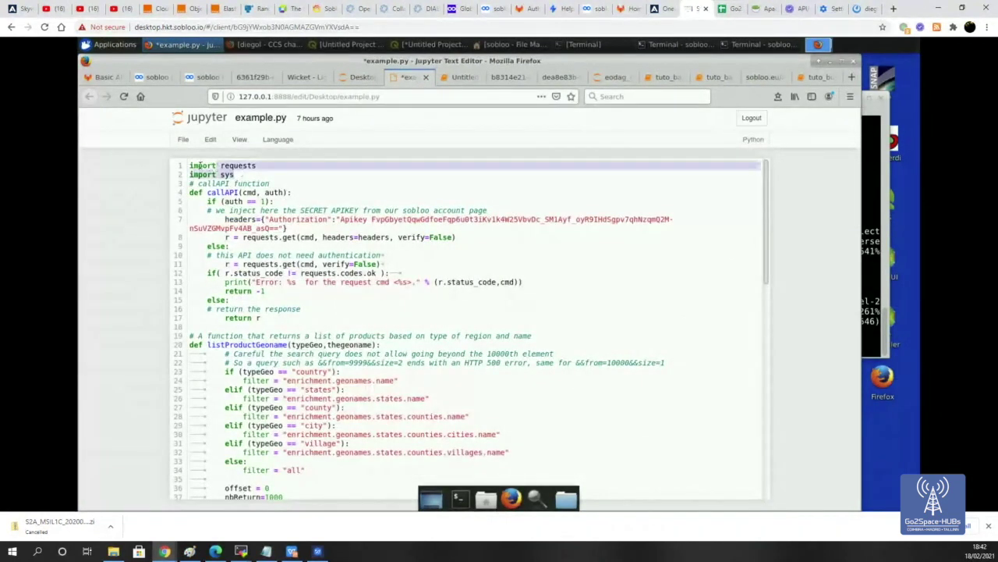
{"action": "left_click", "coordinate": [219, 174]}
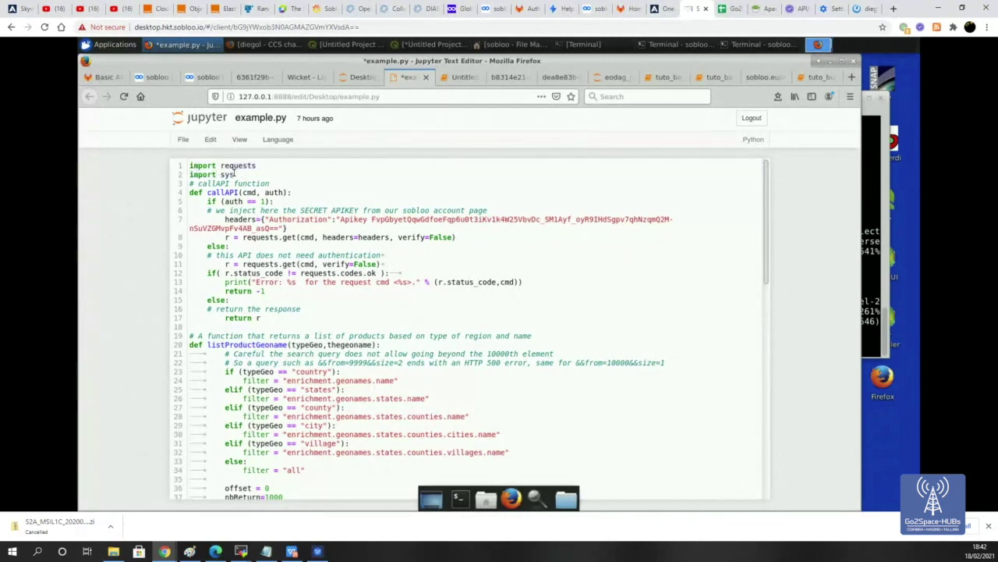
{"action": "scroll", "coordinate": [423, 342], "scroll_direction": "down", "scroll_amount": 10}
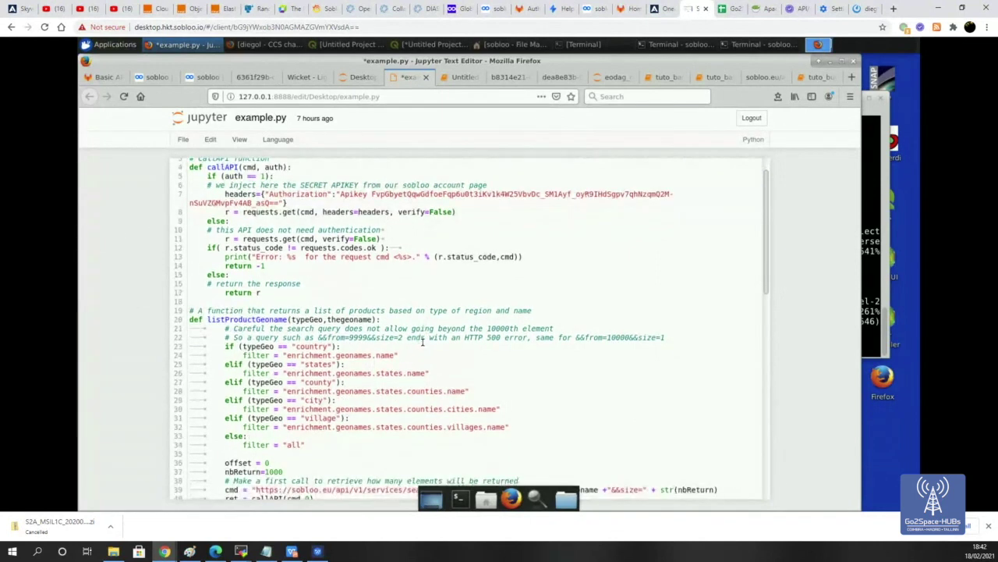
{"action": "scroll", "coordinate": [423, 342], "scroll_direction": "down", "scroll_amount": 6}
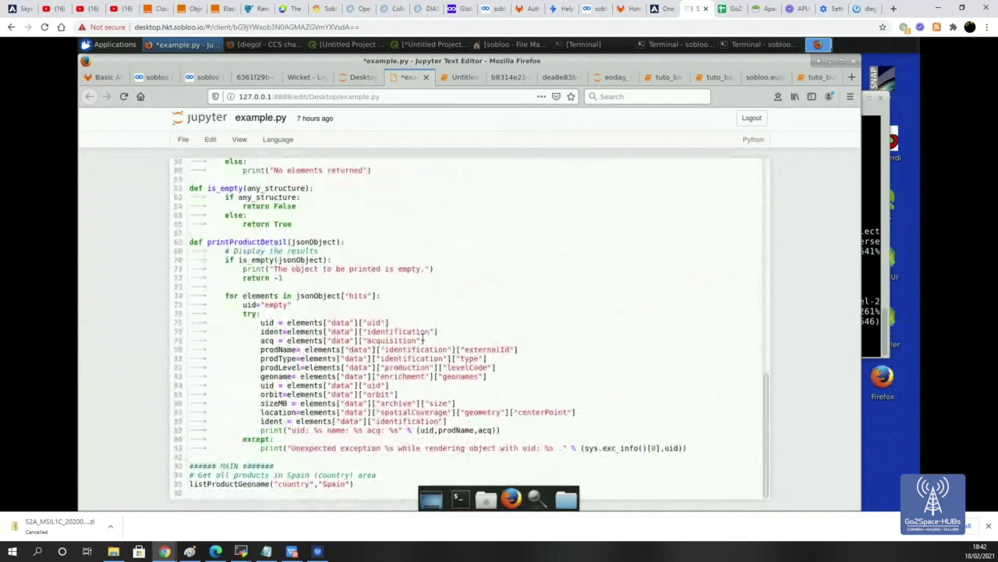
Create a new Python 3 notebook in Jupyter's Desktop folder.
{"action": "left_click", "coordinate": [357, 77]}
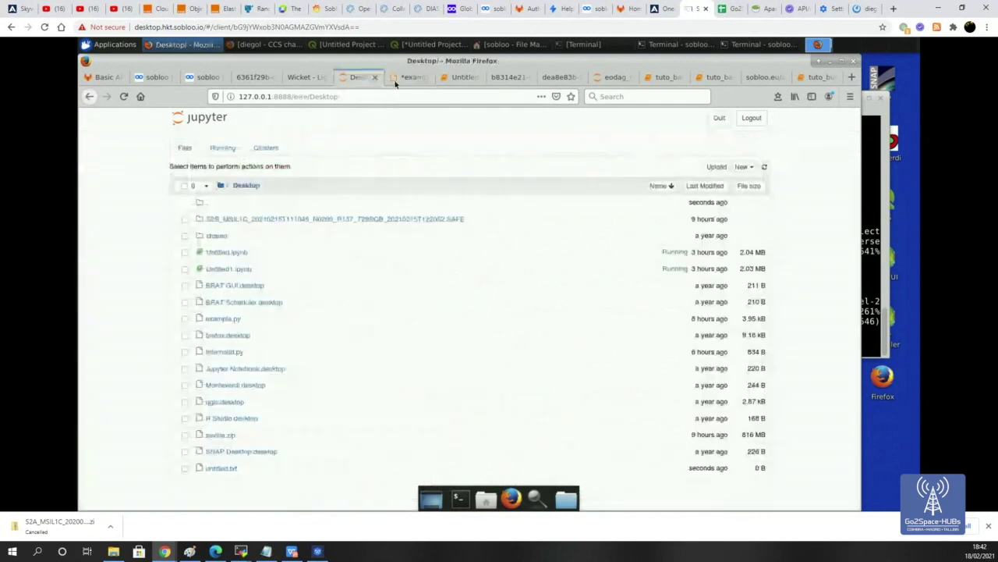
{"action": "left_click", "coordinate": [463, 79]}
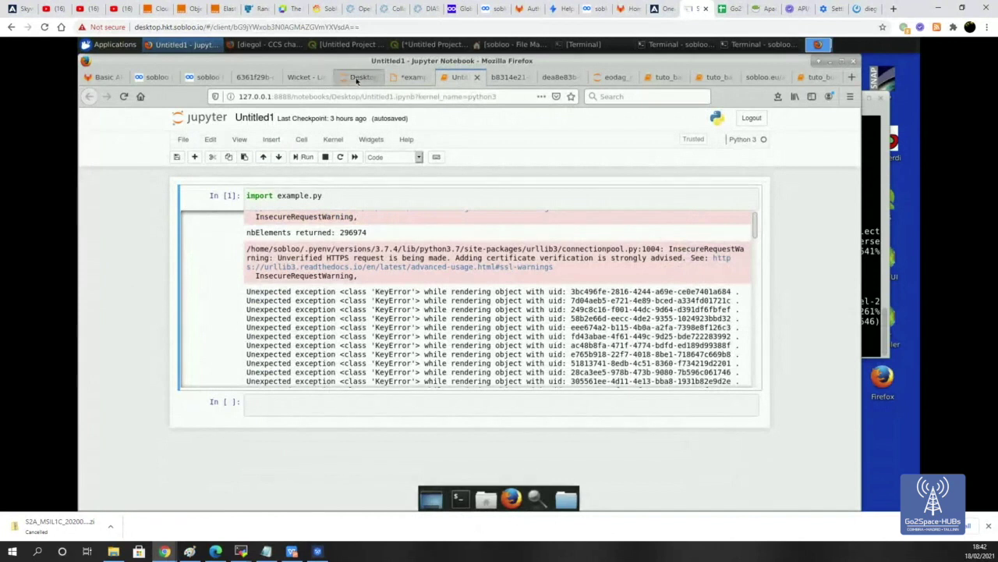
{"action": "left_click", "coordinate": [357, 77]}
{"action": "left_click", "coordinate": [751, 167]}
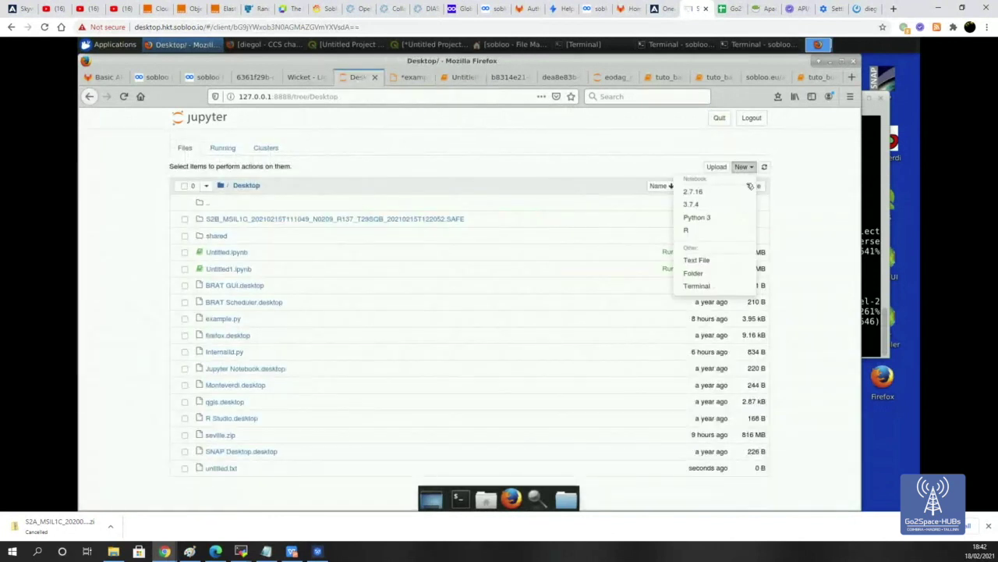
{"action": "left_click", "coordinate": [725, 222]}
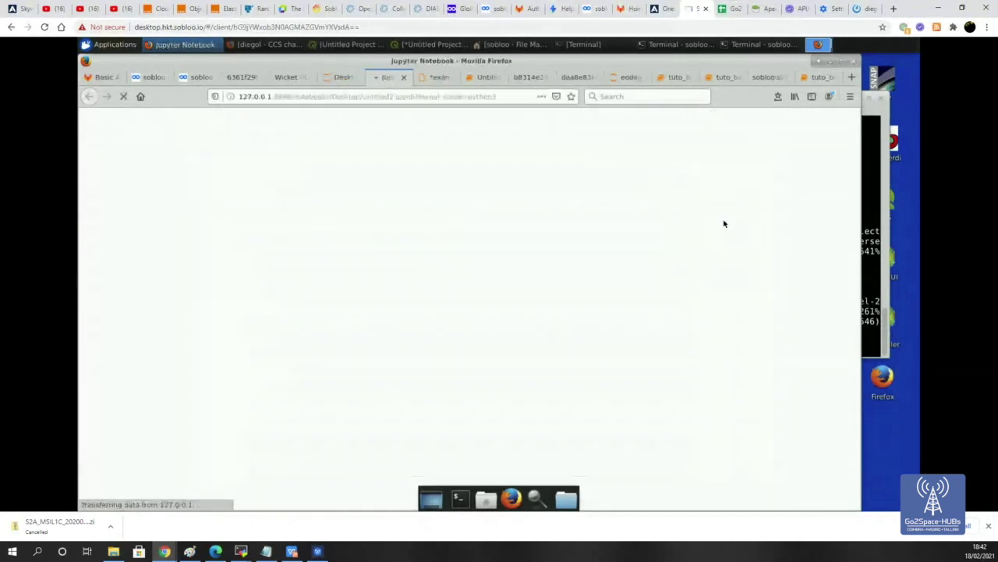
Examine the Untitled1 notebook's import example.py cell, its returned element count and the list of product uids, names and acquisitions.
{"action": "left_click", "coordinate": [487, 77]}
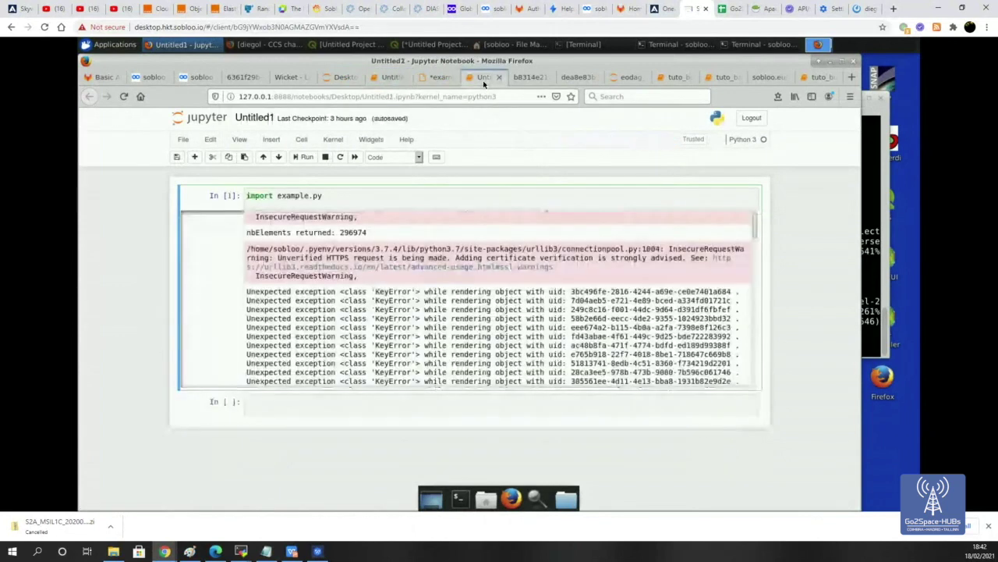
{"action": "scroll", "coordinate": [456, 231], "scroll_direction": "up", "scroll_amount": 2}
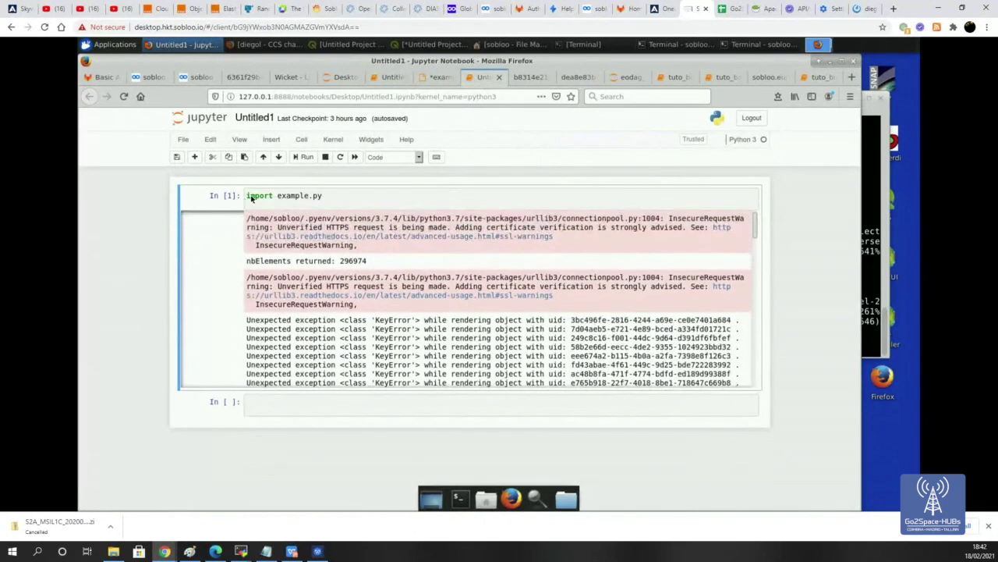
{"action": "left_click_drag", "start_coordinate": [246, 194], "coordinate": [304, 196]}
{"action": "left_click", "coordinate": [304, 196]}
{"action": "left_click_drag", "start_coordinate": [338, 261], "coordinate": [366, 261]}
{"action": "scroll", "coordinate": [359, 262], "scroll_direction": "down", "scroll_amount": 5}
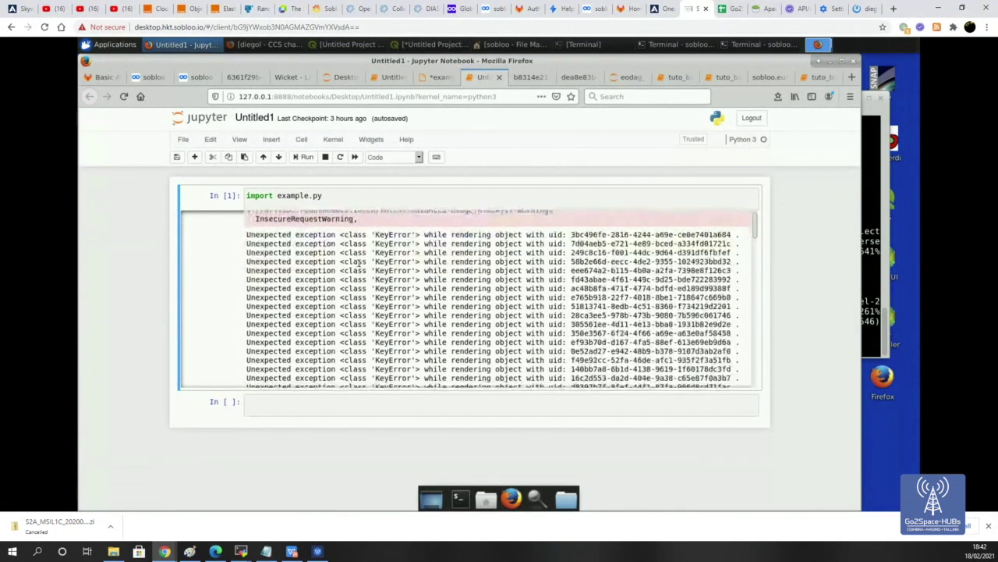
{"action": "scroll", "coordinate": [626, 308], "scroll_direction": "down", "scroll_amount": 10}
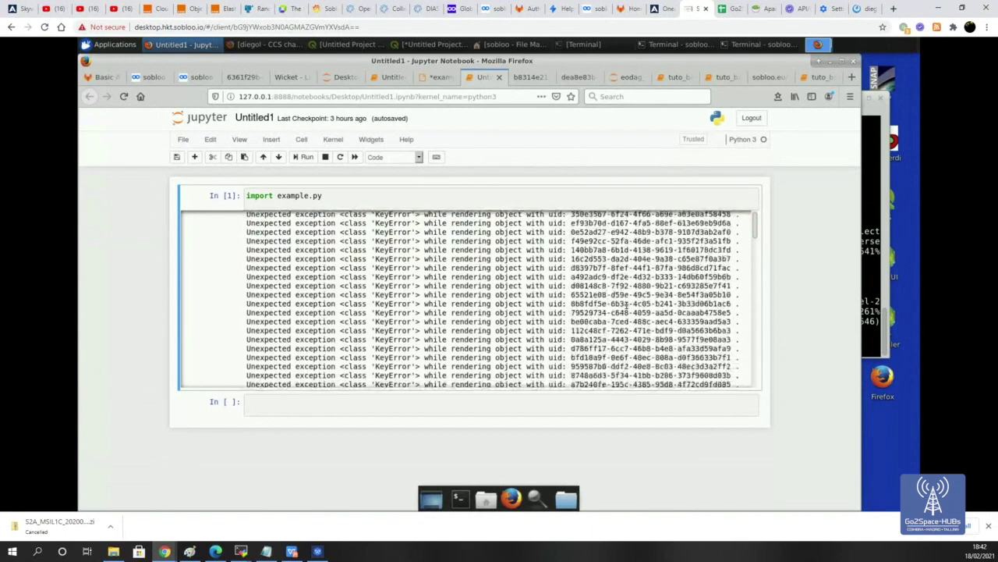
{"action": "scroll", "coordinate": [626, 308], "scroll_direction": "down", "scroll_amount": 10}
{"action": "scroll", "coordinate": [626, 304], "scroll_direction": "down", "scroll_amount": 10}
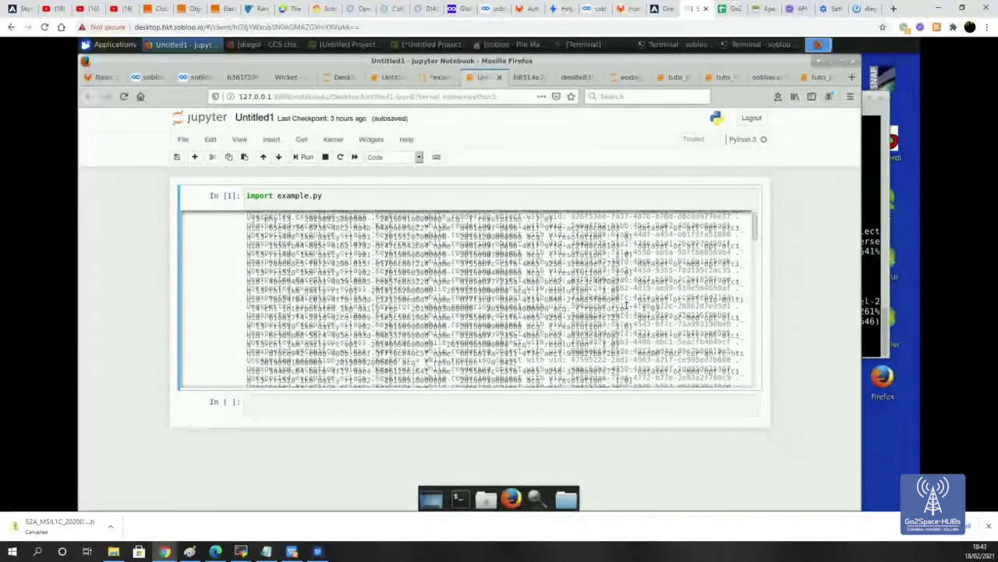
{"action": "scroll", "coordinate": [626, 305], "scroll_direction": "down", "scroll_amount": 5}
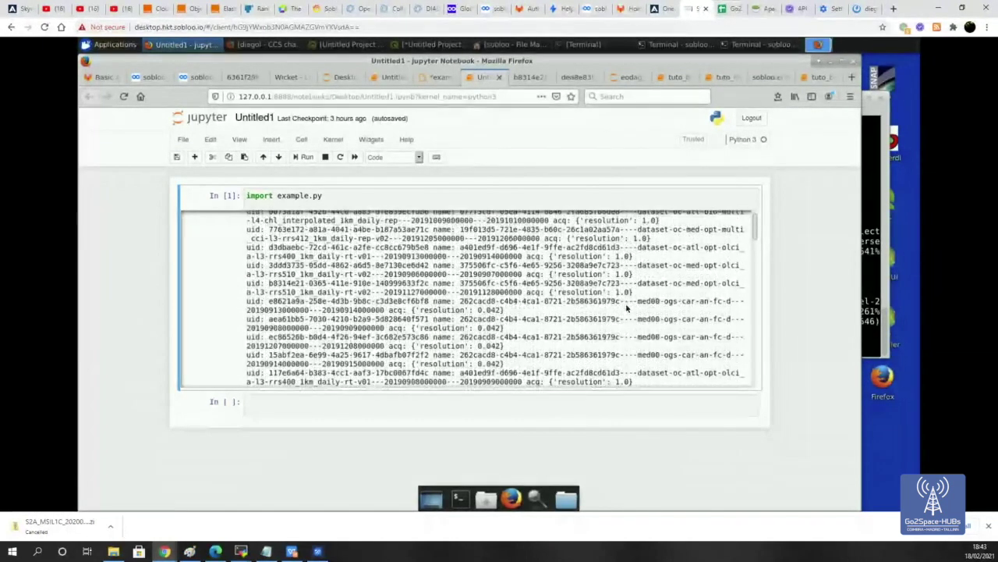
Show the quicklook images of products b8314e21 and dea8e83b from the sobloo quicklook service.
{"action": "left_click", "coordinate": [528, 78]}
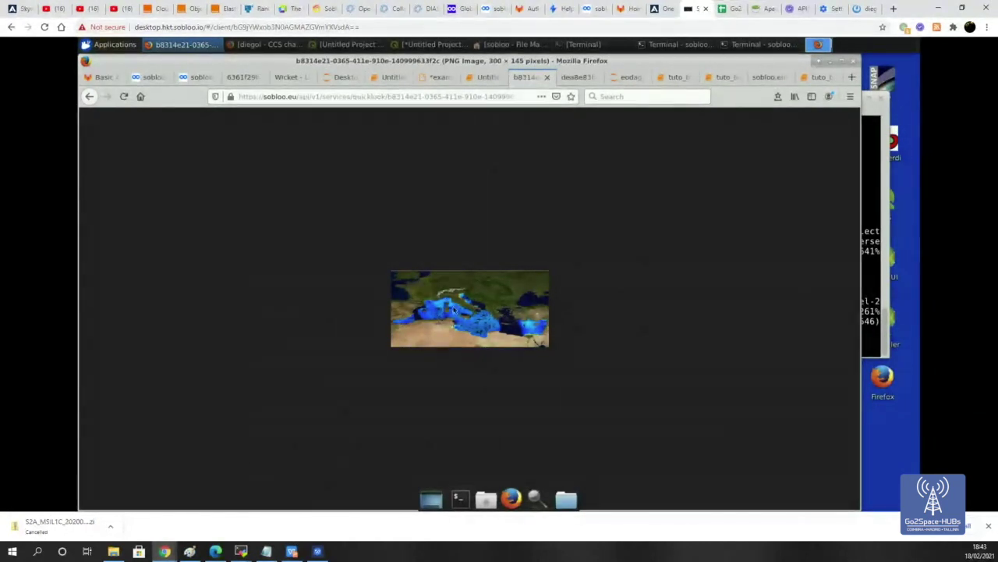
{"action": "left_click", "coordinate": [577, 77]}
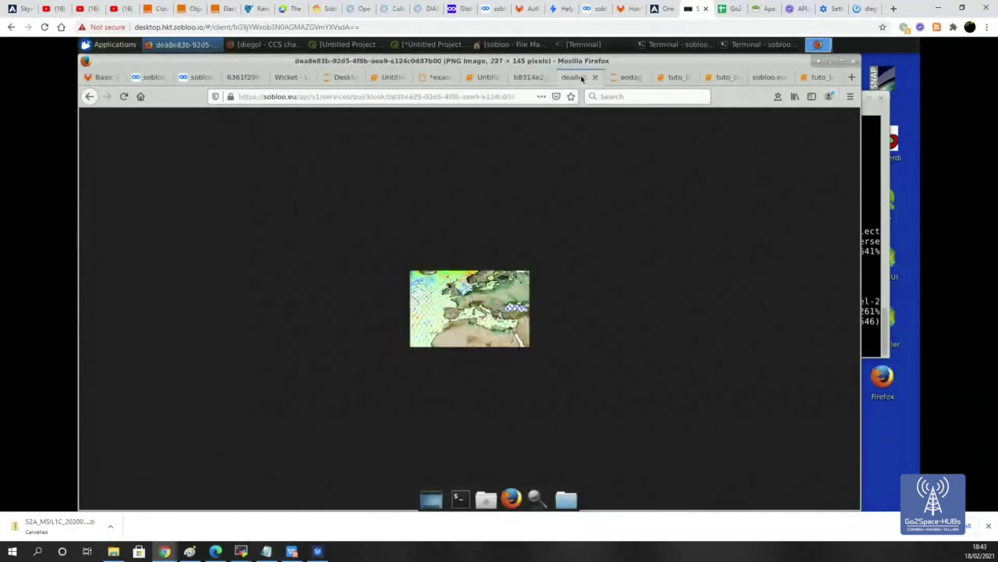